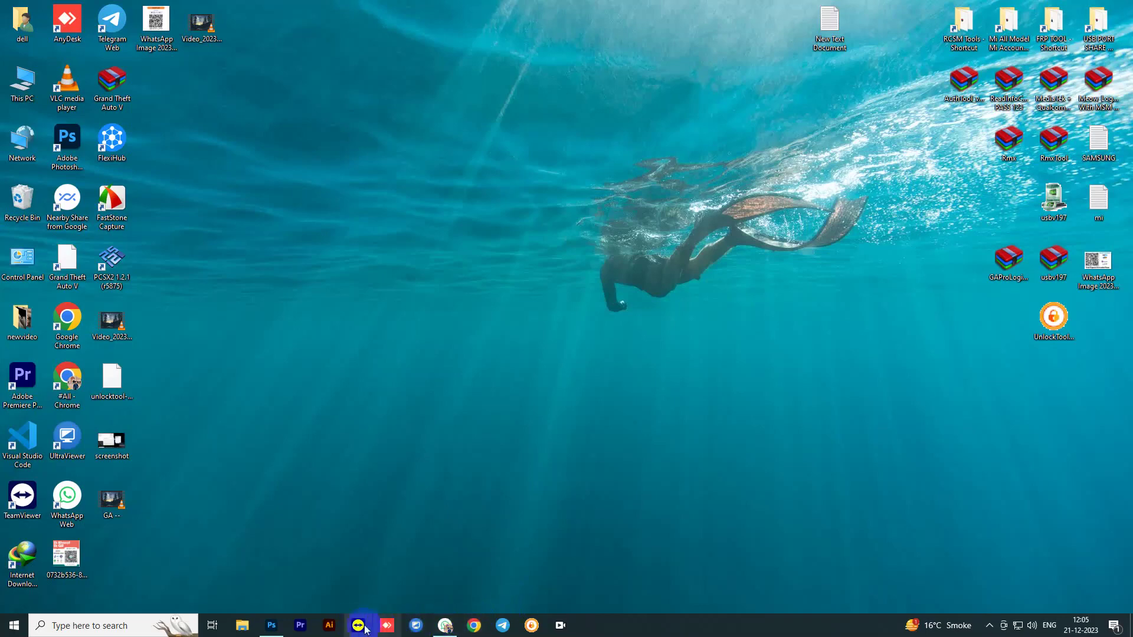
# - Return to the kiwi ad, toggle Layer 2's visibility to check it, and delete Layer 3
pyautogui.click(272, 625)
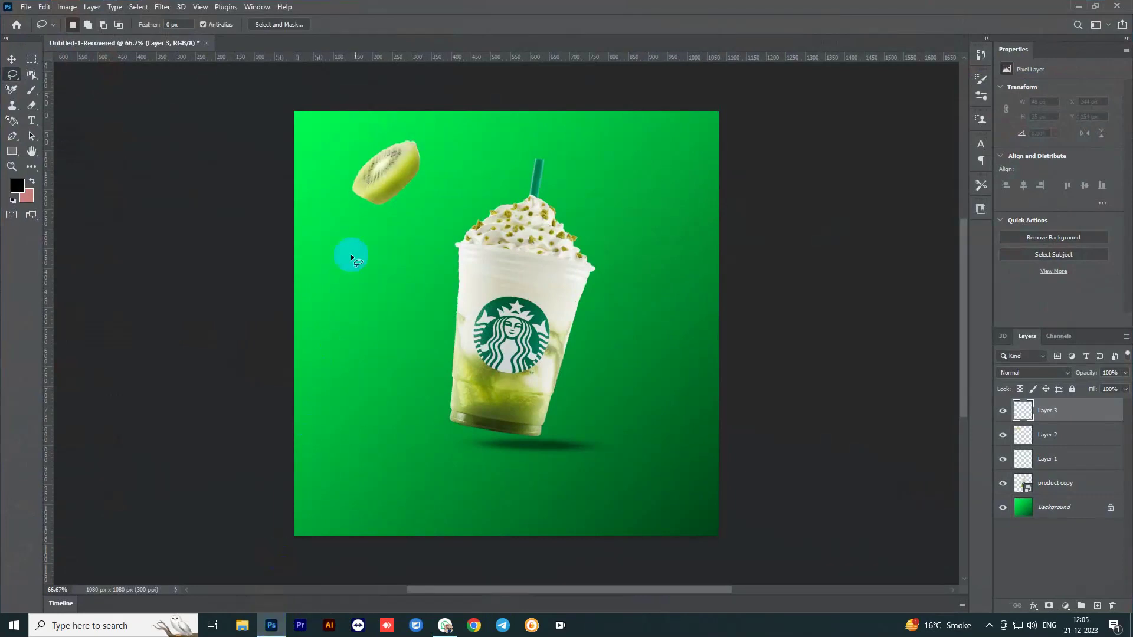
pyautogui.click(1006, 435)
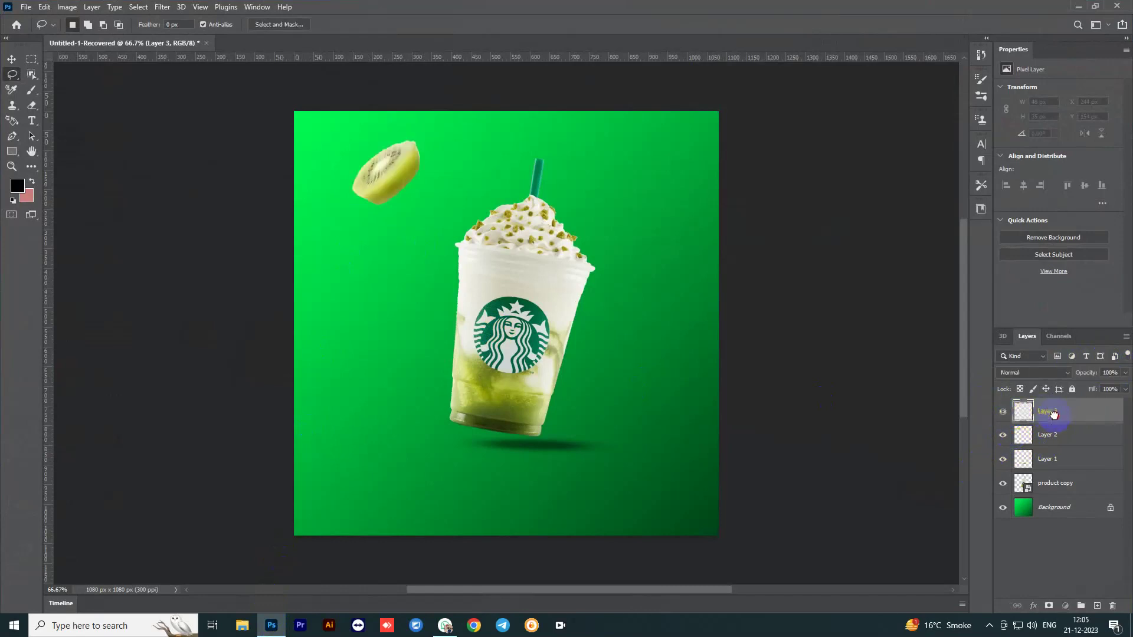
pyautogui.moveTo(1053, 414); pyautogui.dragTo(1112, 606)
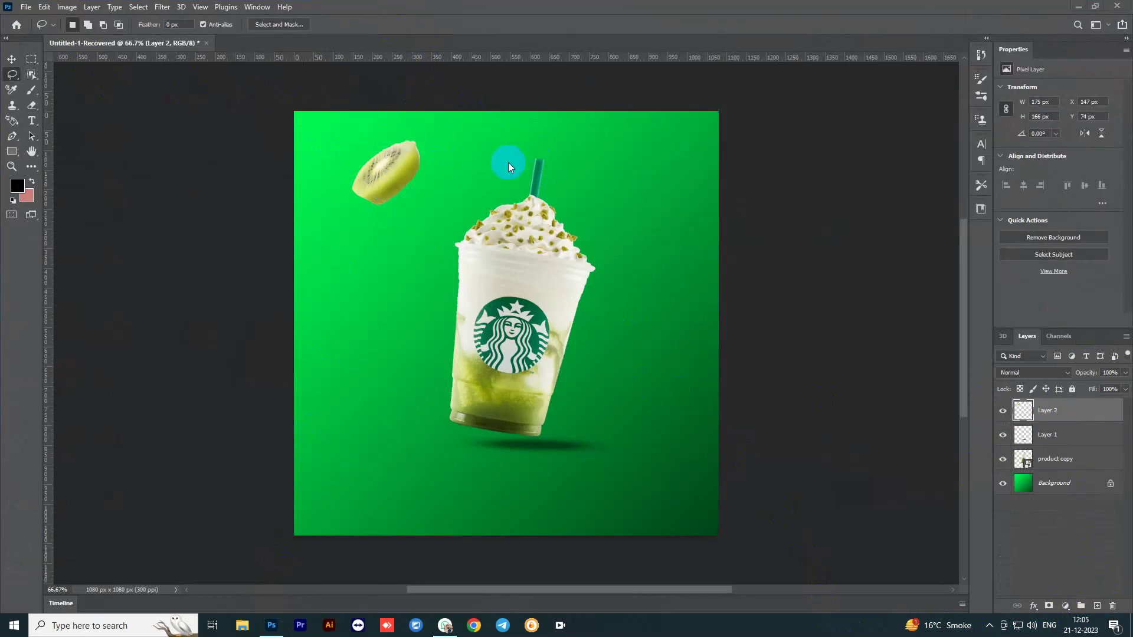
# - Give the Layer 2 kiwi slice a 26-pixel Motion Blur and duplicate it as Layer 2 copy
pyautogui.moveTo(162, 7); pyautogui.dragTo(218, 131)
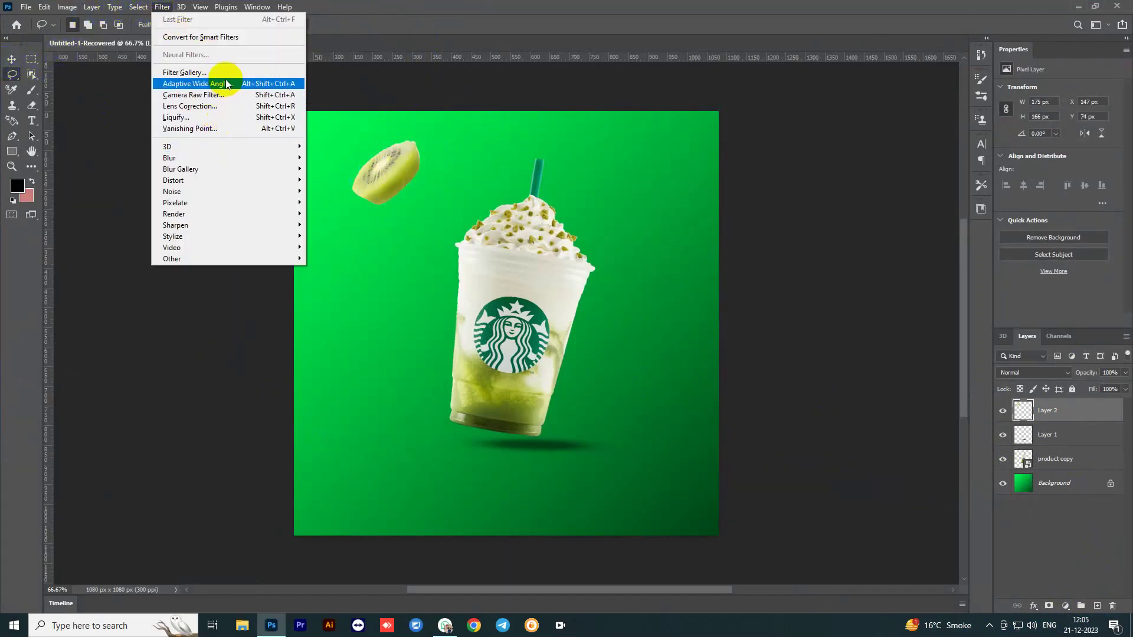
pyautogui.moveTo(169, 158)
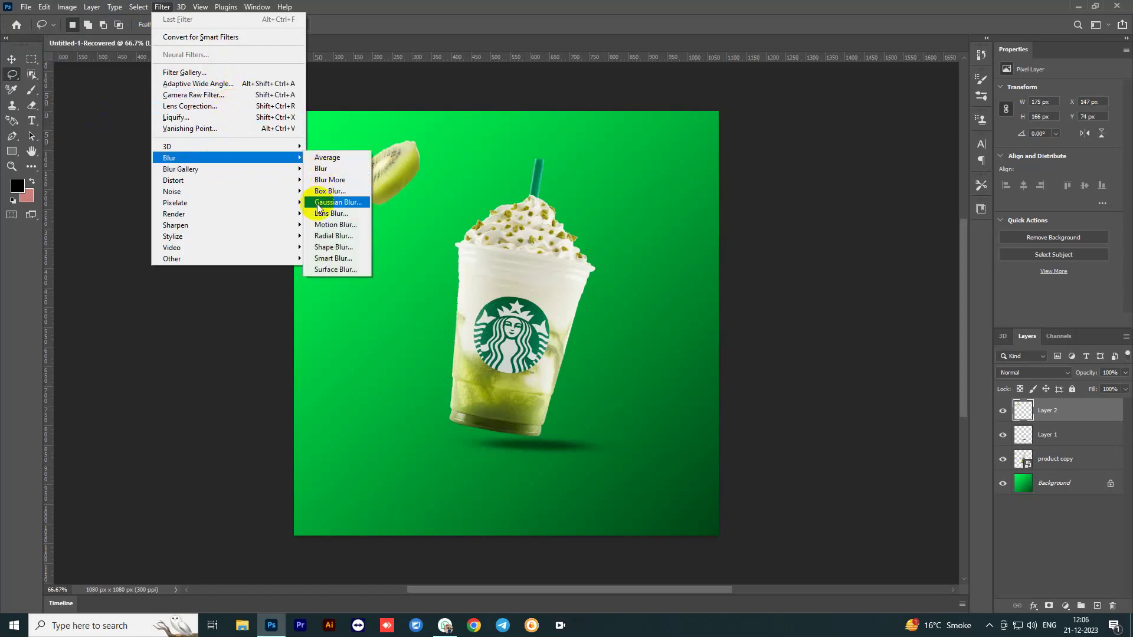
pyautogui.click(338, 202)
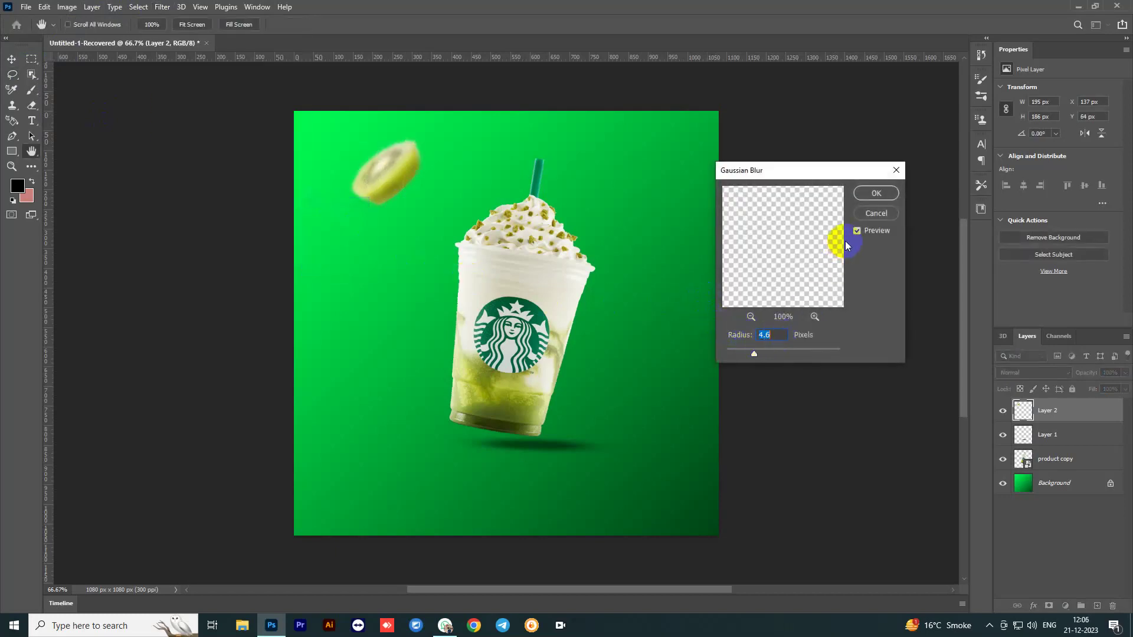
pyautogui.click(875, 213)
pyautogui.click(163, 7)
pyautogui.moveTo(186, 158)
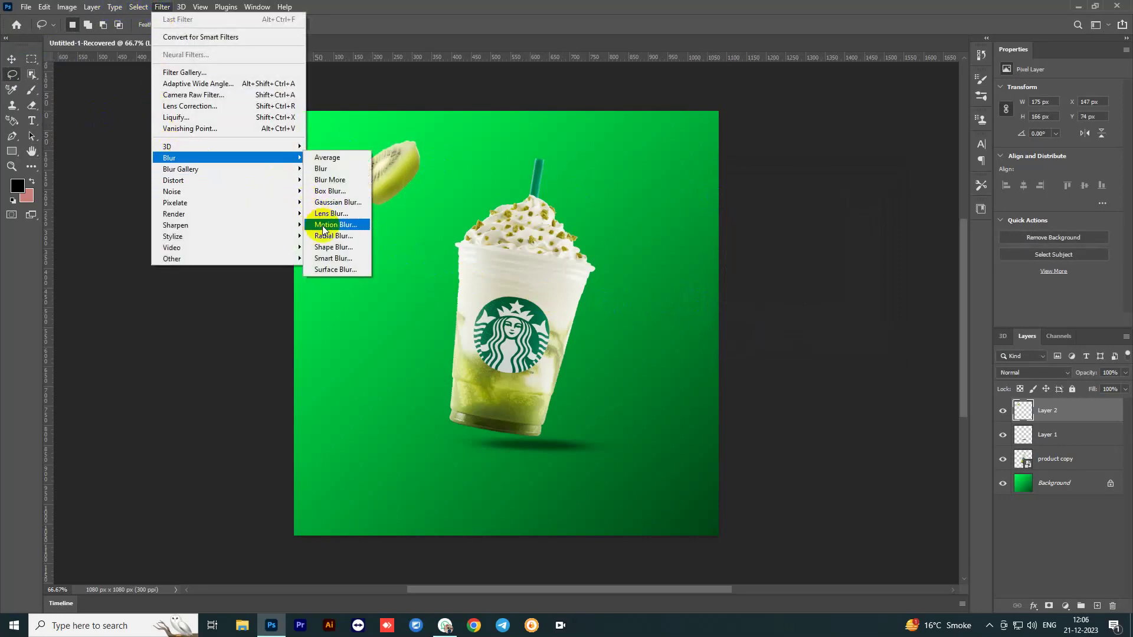
pyautogui.click(334, 225)
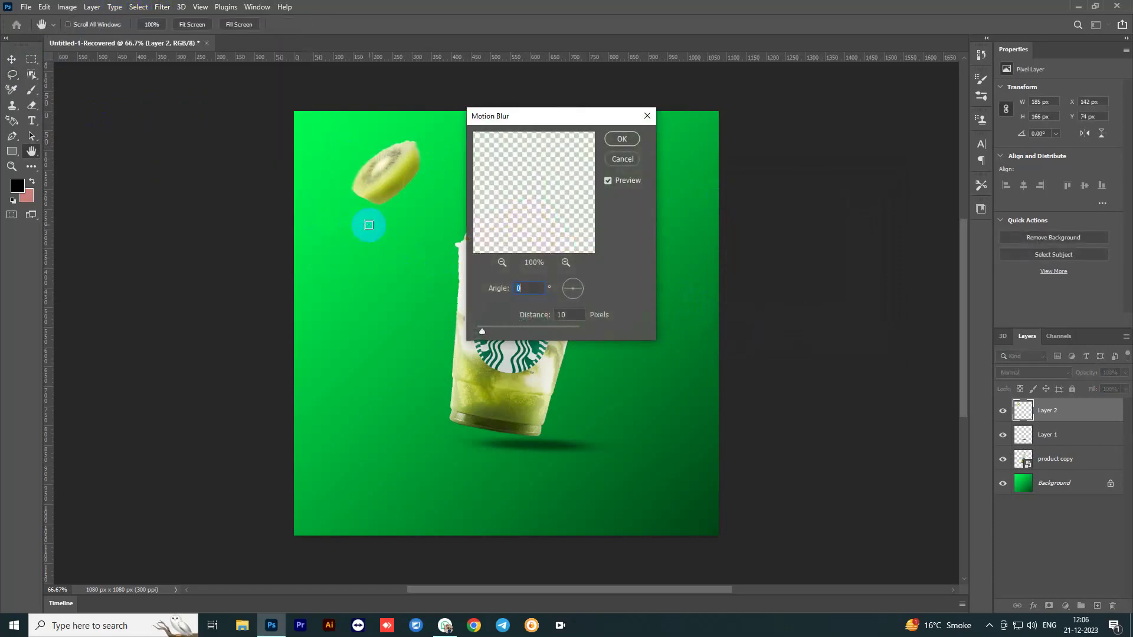
pyautogui.moveTo(489, 329); pyautogui.dragTo(491, 330)
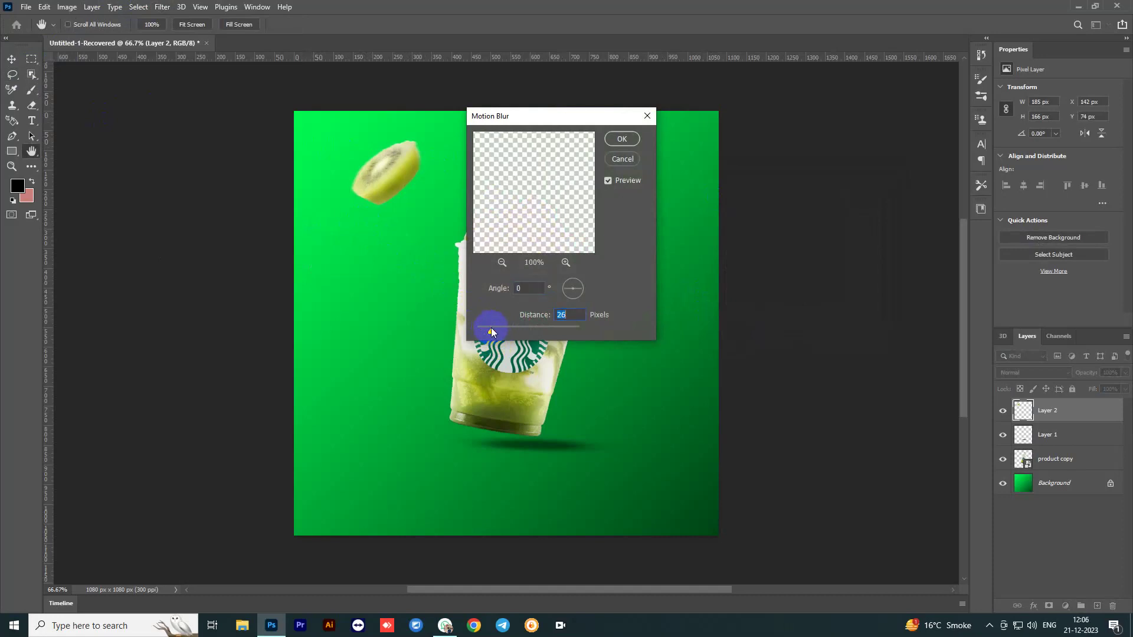
pyautogui.click(620, 140)
pyautogui.press('l')
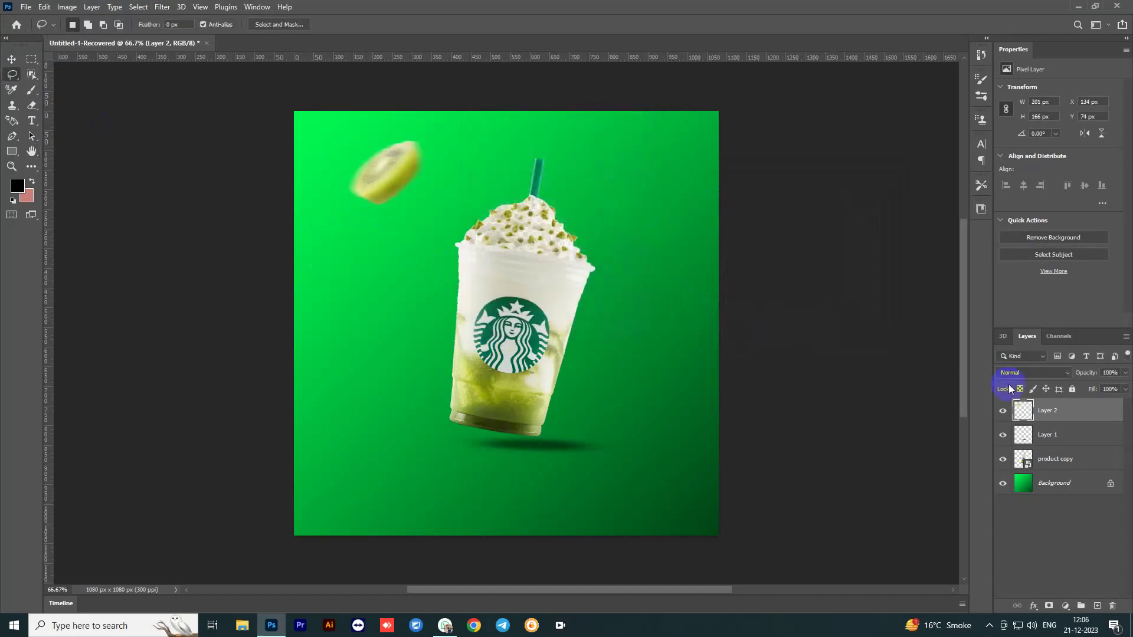
pyautogui.moveTo(1069, 423); pyautogui.dragTo(1096, 606)
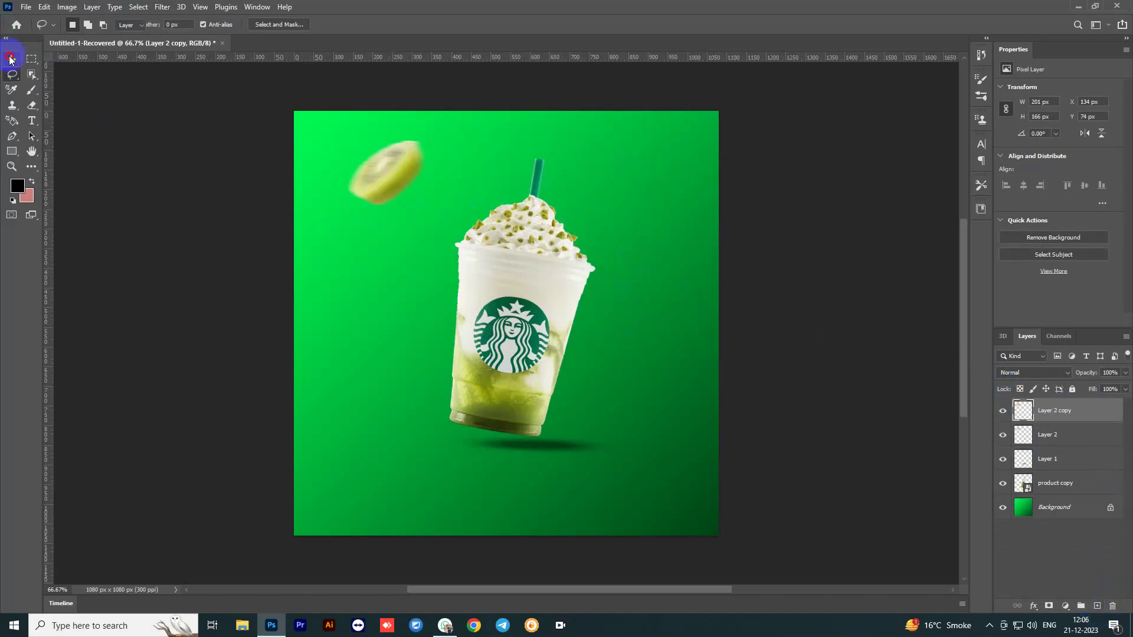
# - Move Layer 2 copy into the top-right corner, resize and tilt it, and commit the transform
pyautogui.click(10, 59)
pyautogui.moveTo(383, 172); pyautogui.dragTo(624, 183)
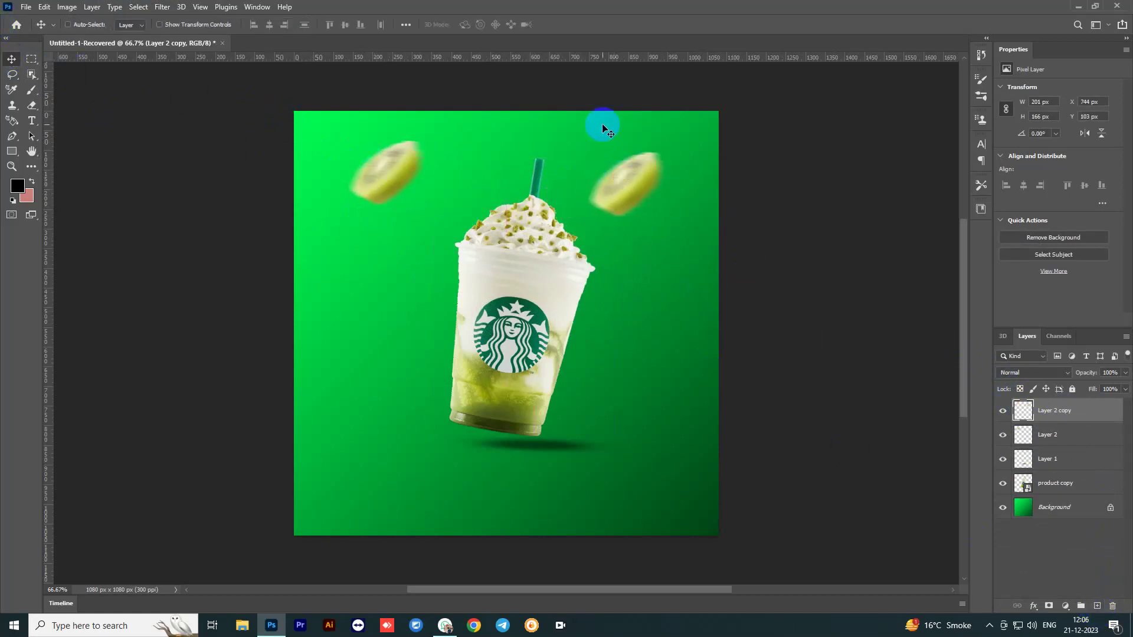
pyautogui.hotkey('ctrl', 't')
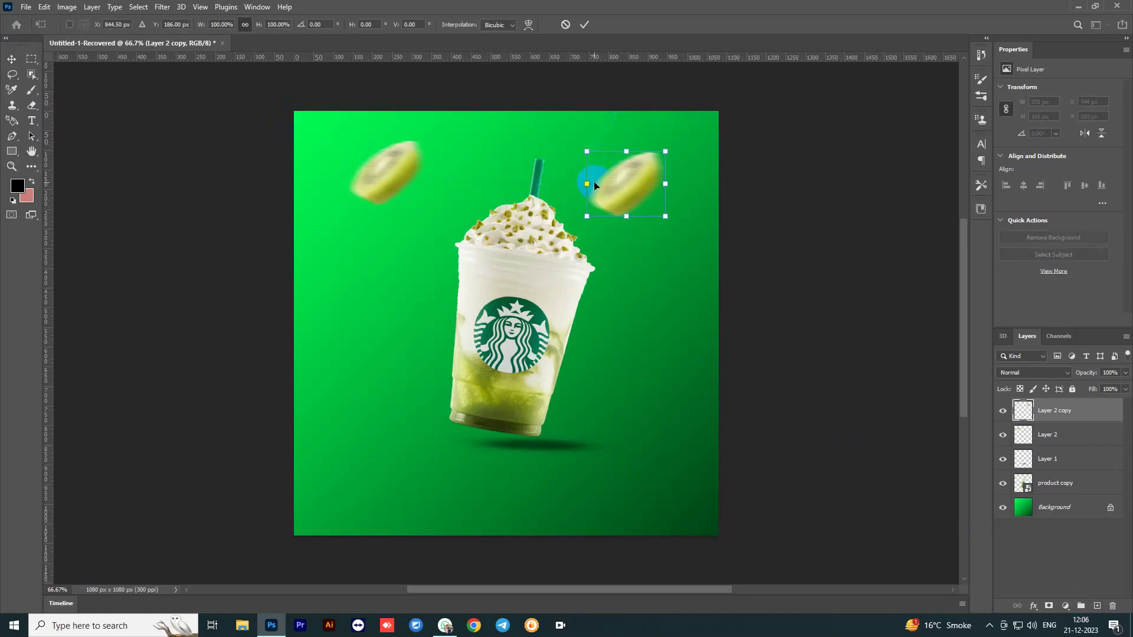
pyautogui.moveTo(586, 184)
pyautogui.mouseDown()
pyautogui.moveTo(711, 206)
pyautogui.moveTo(627, 220)
pyautogui.moveTo(618, 142)
pyautogui.moveTo(670, 166)
pyautogui.moveTo(669, 202)
pyautogui.moveTo(661, 230)
pyautogui.moveTo(609, 226)
pyautogui.mouseUp()
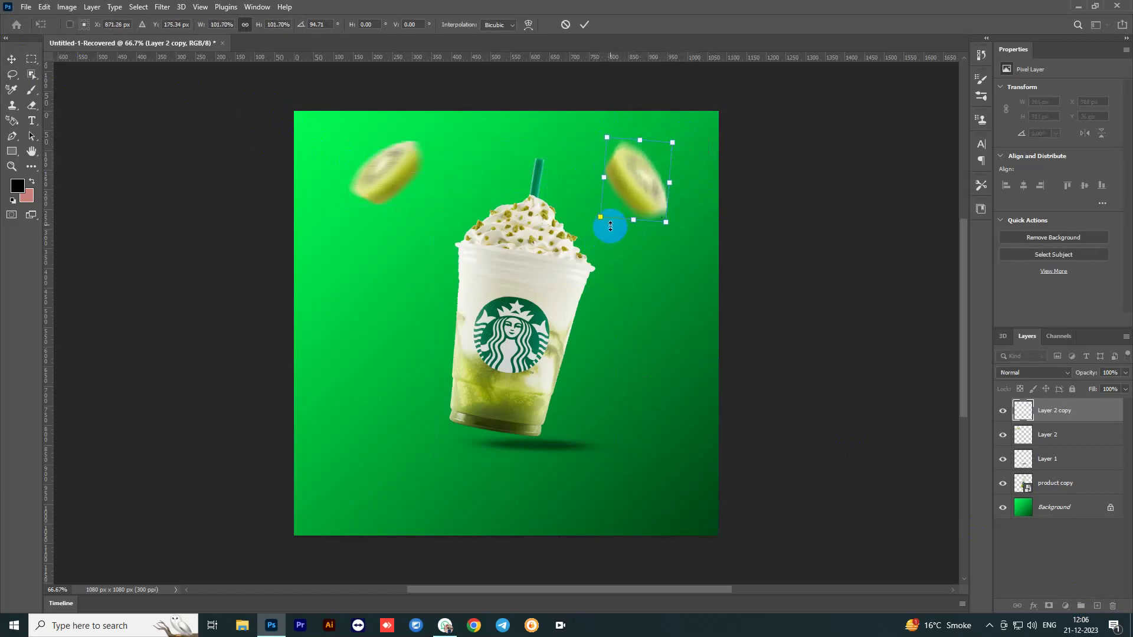
pyautogui.moveTo(636, 180); pyautogui.dragTo(670, 158)
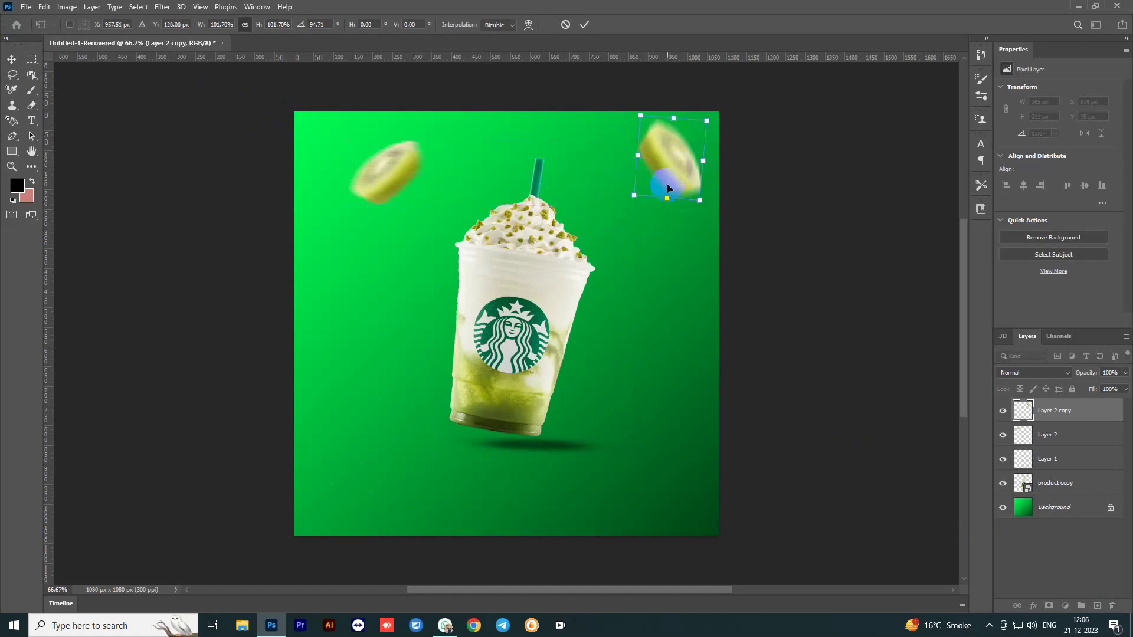
pyautogui.click(584, 25)
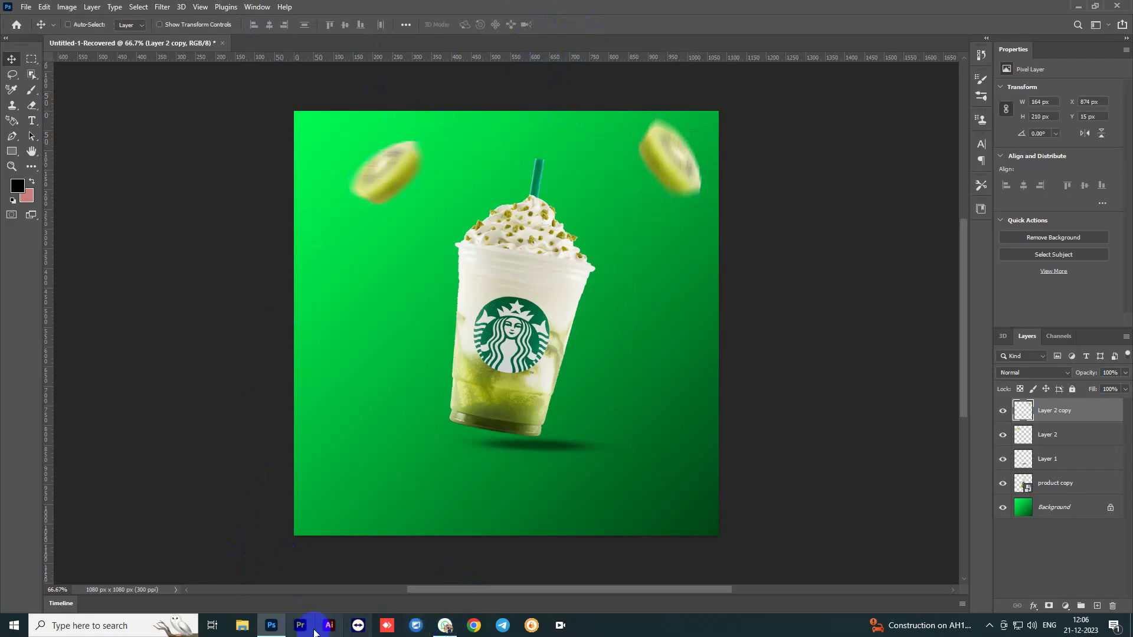
# - Open File Explorer at This PC > Local Disk (E:)
pyautogui.click(242, 626)
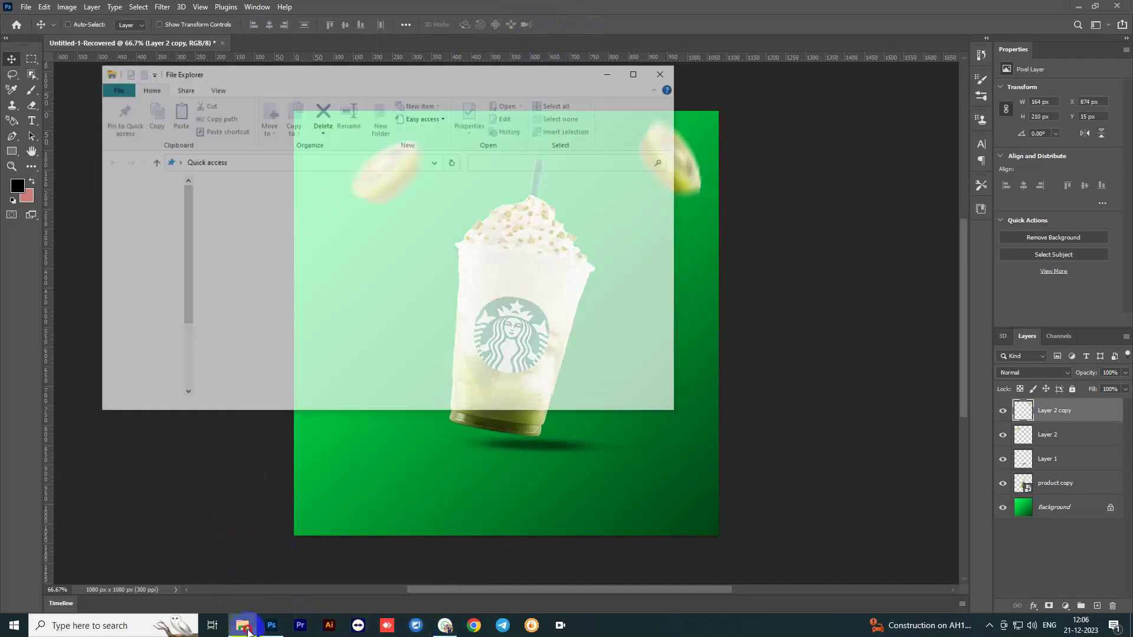
pyautogui.click(241, 625)
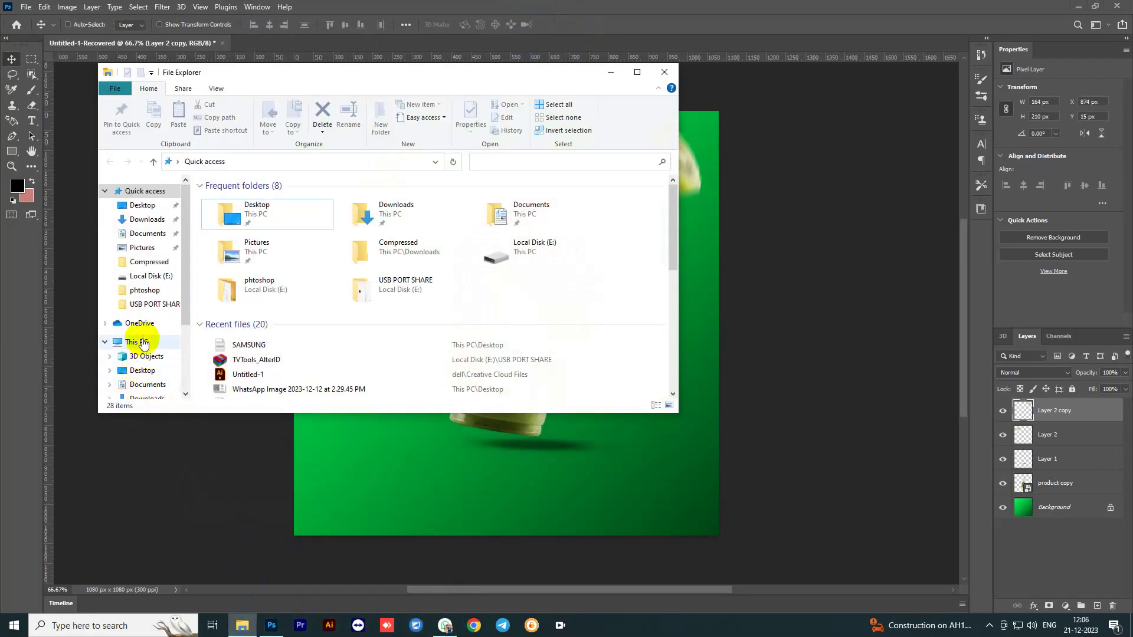
pyautogui.click(127, 342)
pyautogui.click(413, 323)
pyautogui.doubleClick(413, 323)
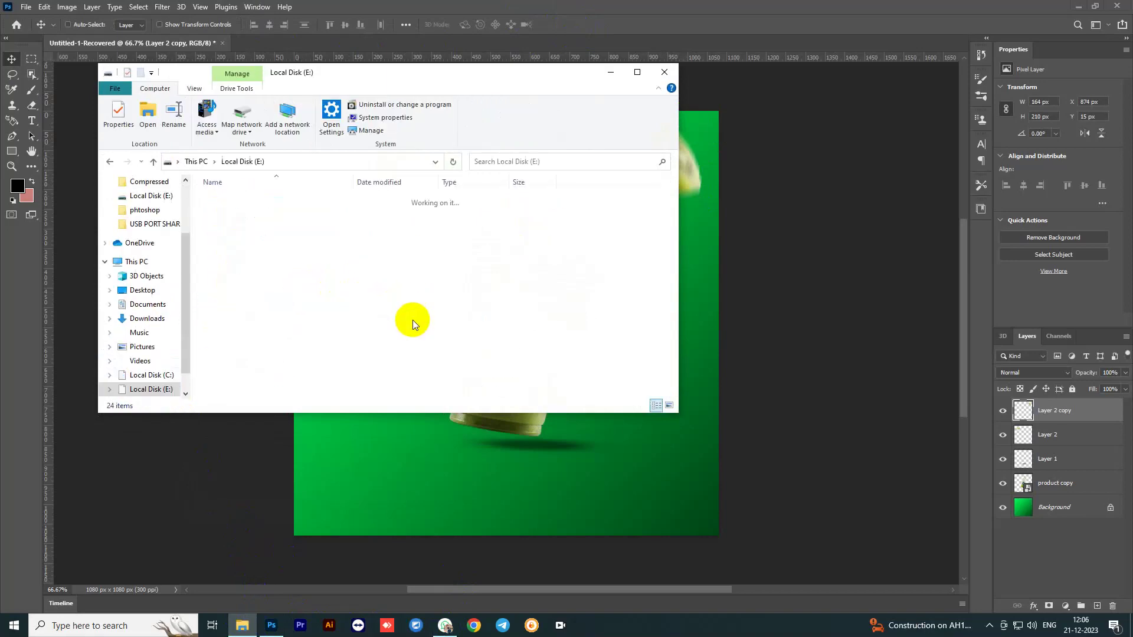
# - Show Local Disk (E:) as large icons and drag the kiwi splash image onto the canvas
pyautogui.scroll(-3, 265, 324)
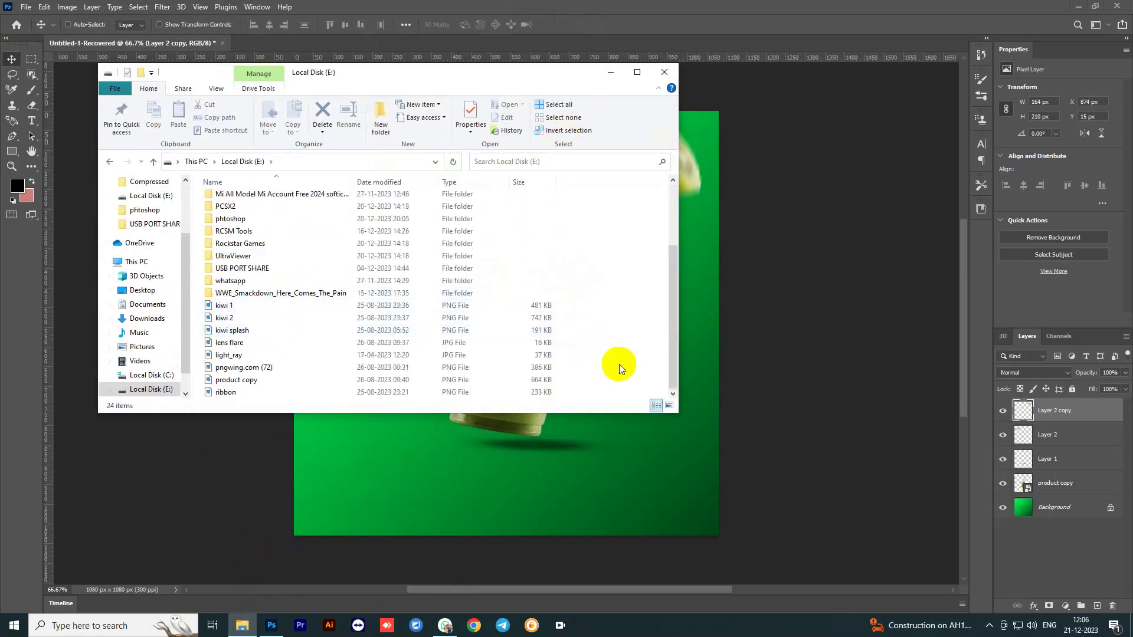
pyautogui.hotkey('ctrl', 'shift', '4')
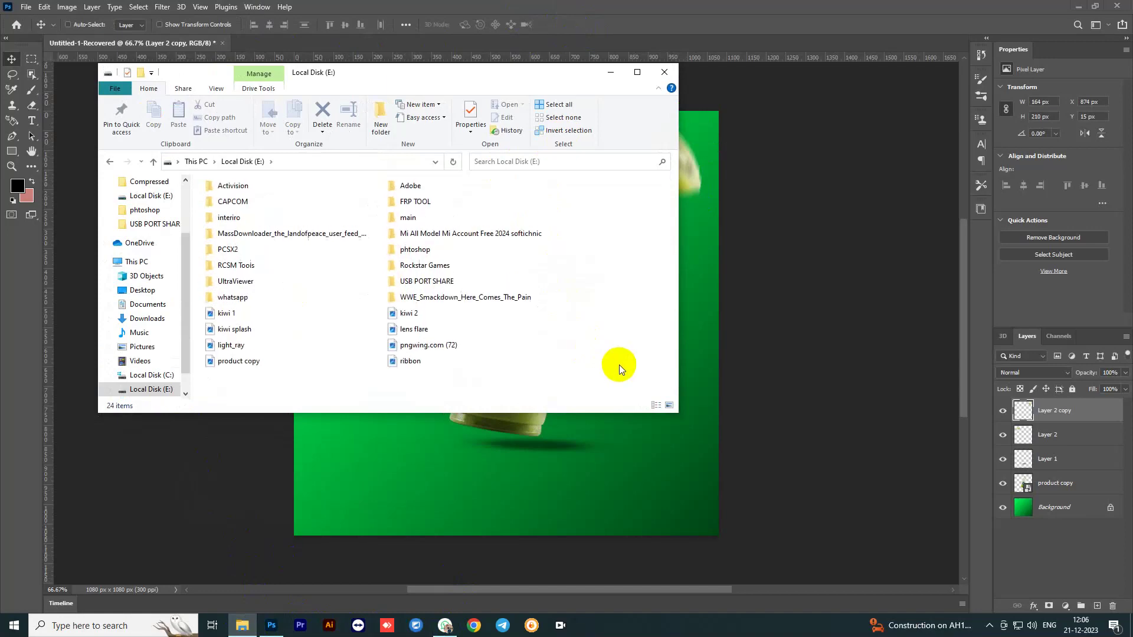
pyautogui.keyDown('ctrl'); pyautogui.scroll(2, 618, 365); pyautogui.keyUp('ctrl')
pyautogui.keyDown('ctrl'); pyautogui.scroll(1, 618, 365); pyautogui.keyUp('ctrl')
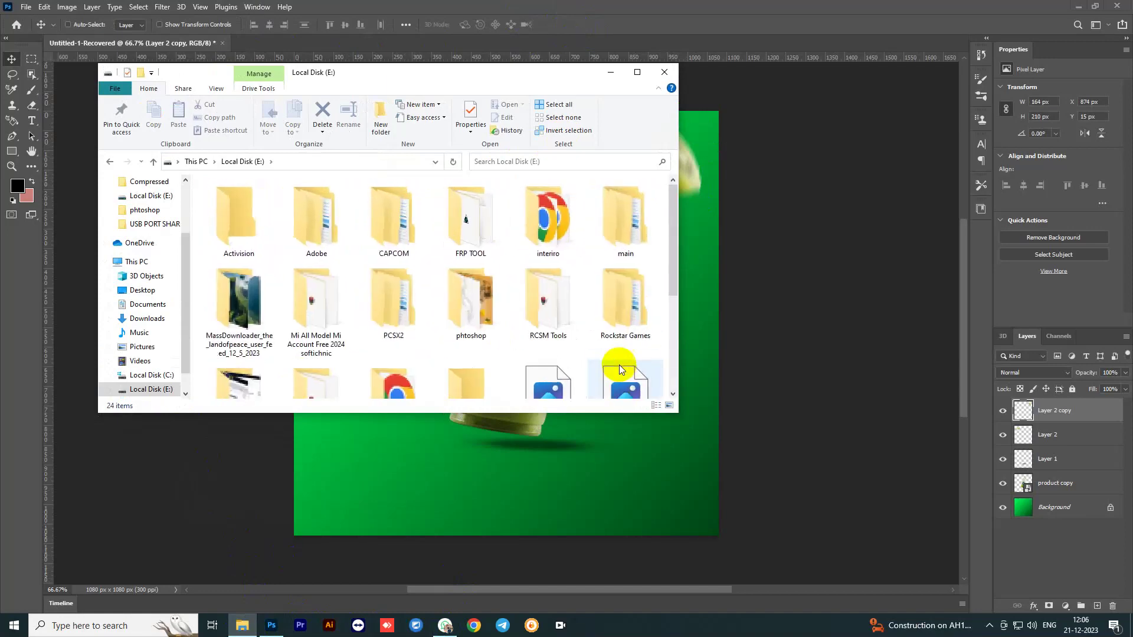
pyautogui.keyDown('ctrl'); pyautogui.scroll(1, 618, 365); pyautogui.keyUp('ctrl')
pyautogui.scroll(-5, 619, 366)
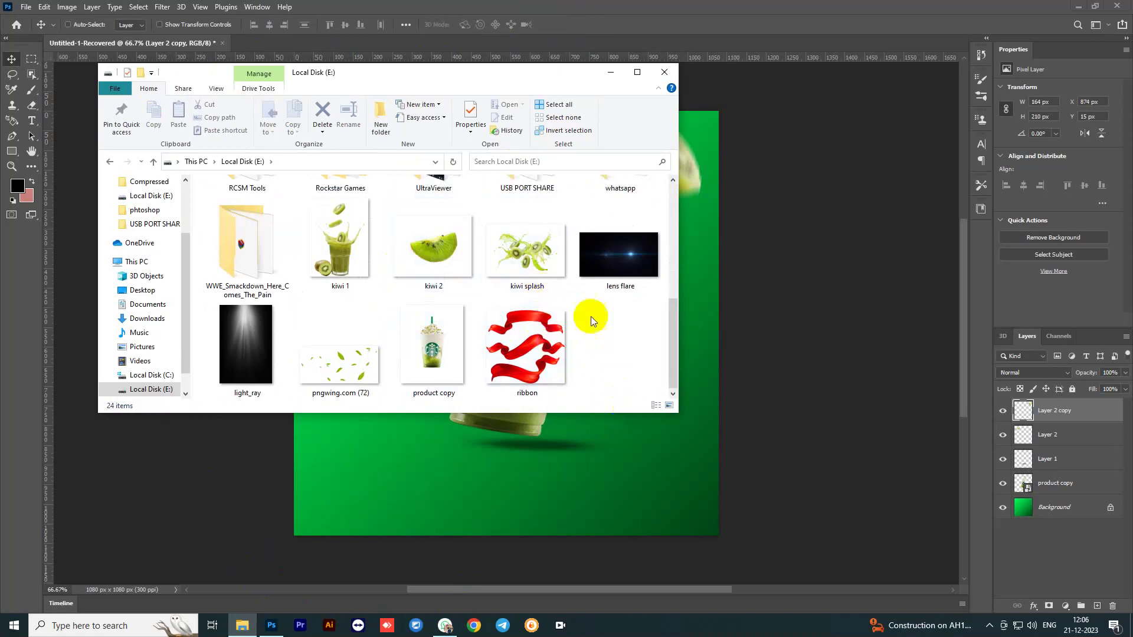
pyautogui.click(533, 253)
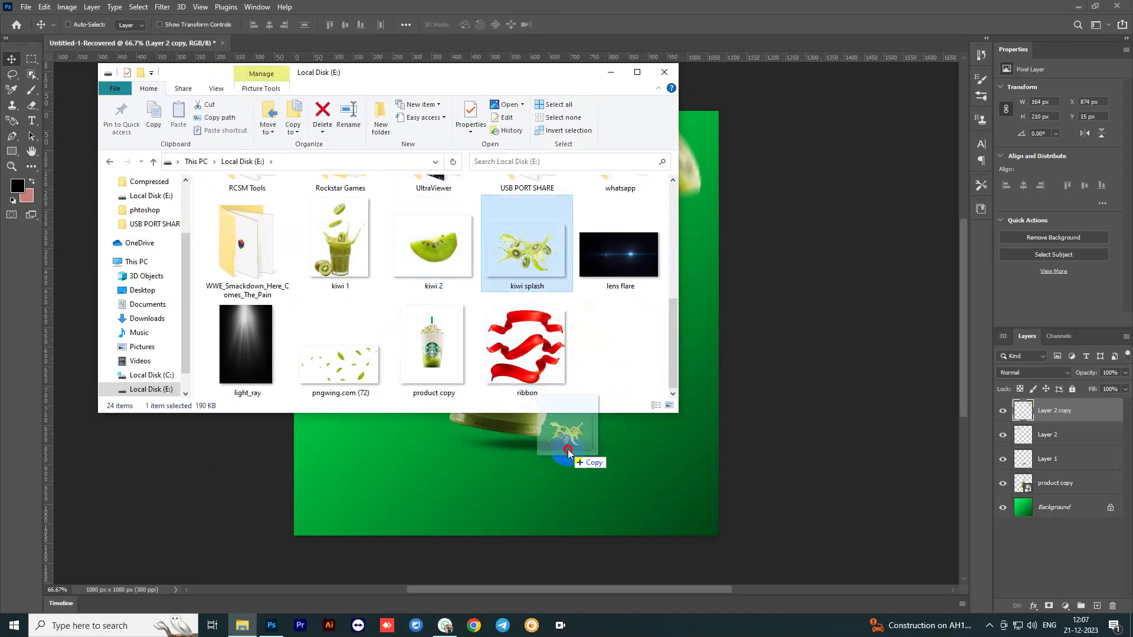
pyautogui.moveTo(533, 254); pyautogui.dragTo(576, 452)
# - Rotate the kiwi splash about −73°, enlarge it to about 151%, and position it over the cup
pyautogui.moveTo(643, 234); pyautogui.dragTo(442, 106)
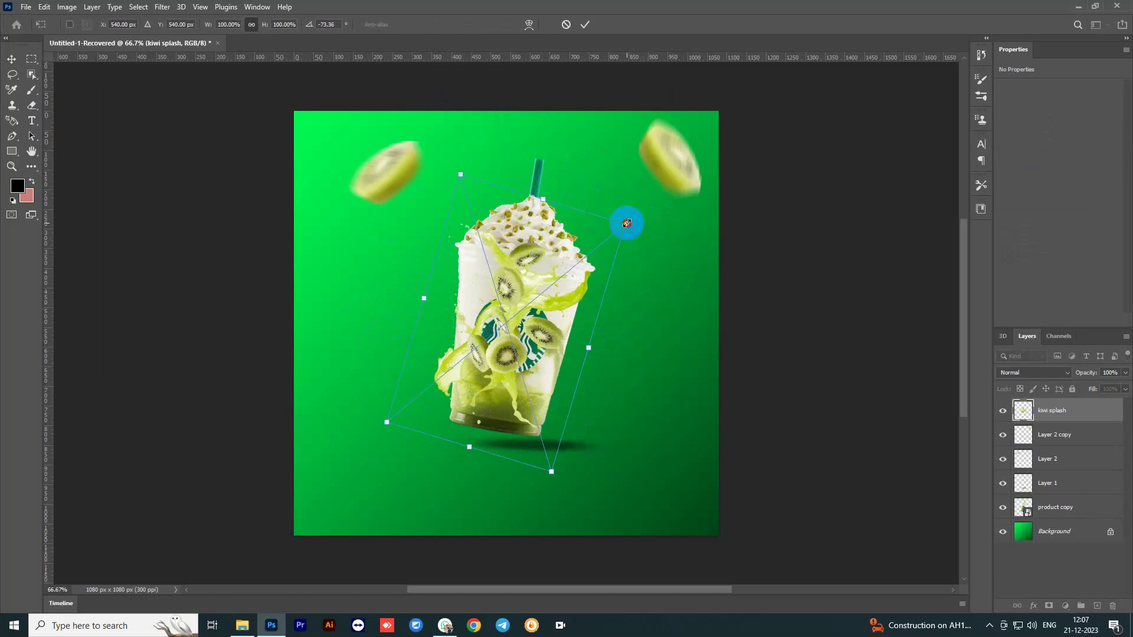
pyautogui.moveTo(627, 223); pyautogui.dragTo(617, 122)
pyautogui.moveTo(466, 237); pyautogui.dragTo(532, 288)
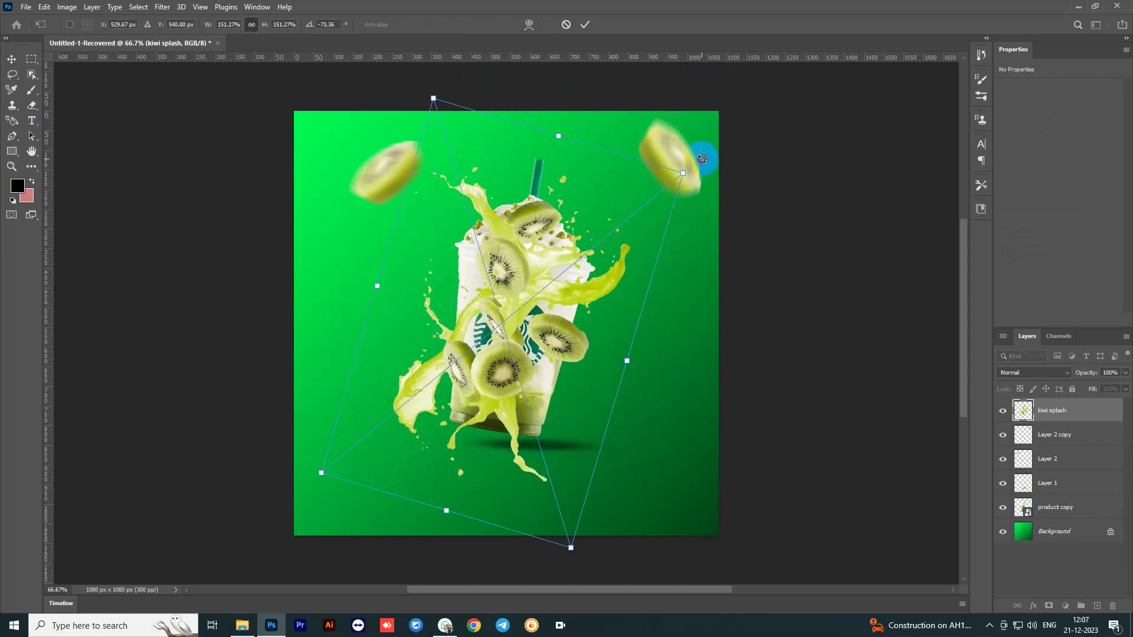
pyautogui.moveTo(702, 158)
pyautogui.mouseDown()
pyautogui.moveTo(438, 630)
pyautogui.moveTo(197, 497)
pyautogui.moveTo(225, 511)
pyautogui.mouseUp()
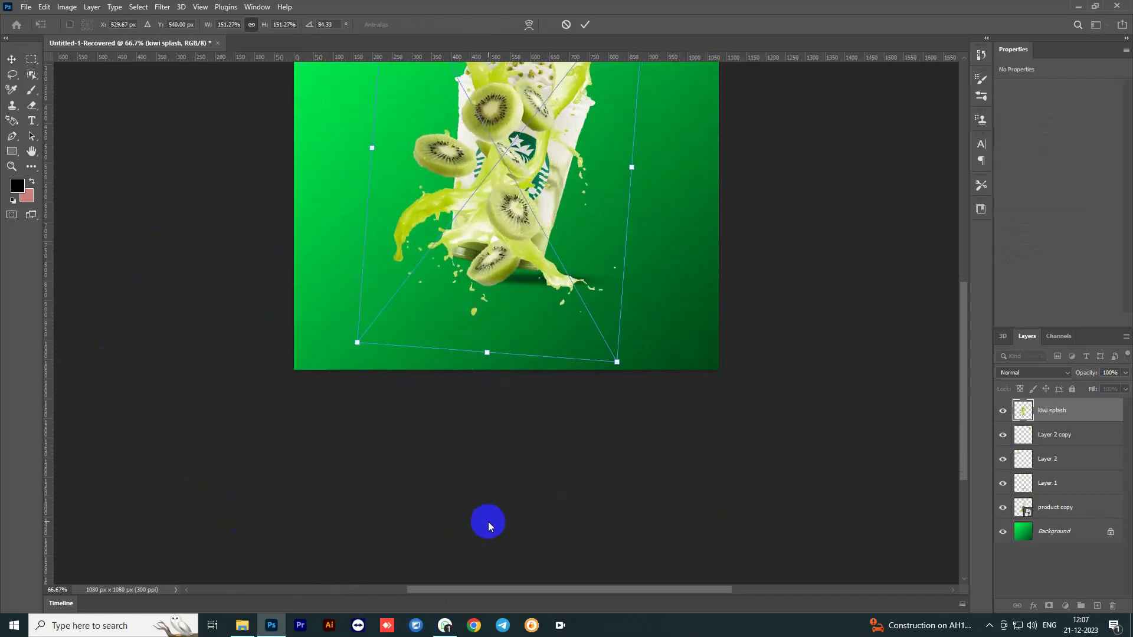
pyautogui.scroll(3, 488, 521)
pyautogui.moveTo(494, 365)
pyautogui.mouseDown()
pyautogui.moveTo(507, 353)
pyautogui.moveTo(488, 349)
pyautogui.moveTo(498, 343)
pyautogui.mouseUp()
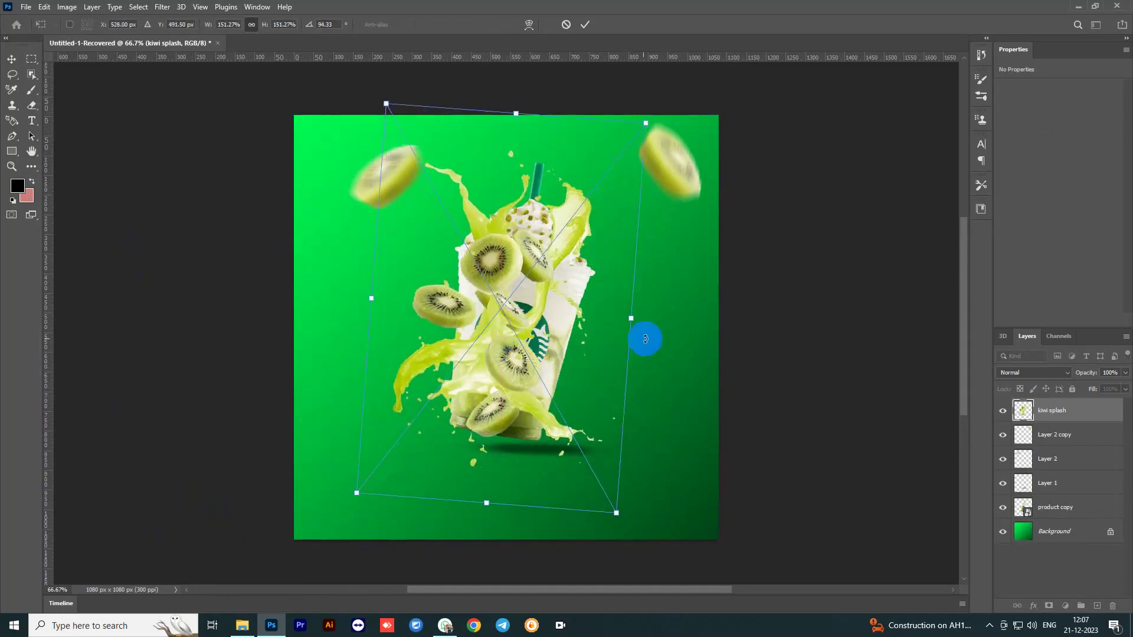
# - Scale the splash to about 164%, move its layer below product copy, and nudge it
pyautogui.moveTo(629, 320)
pyautogui.mouseDown()
pyautogui.moveTo(659, 335)
pyautogui.moveTo(649, 329)
pyautogui.mouseUp()
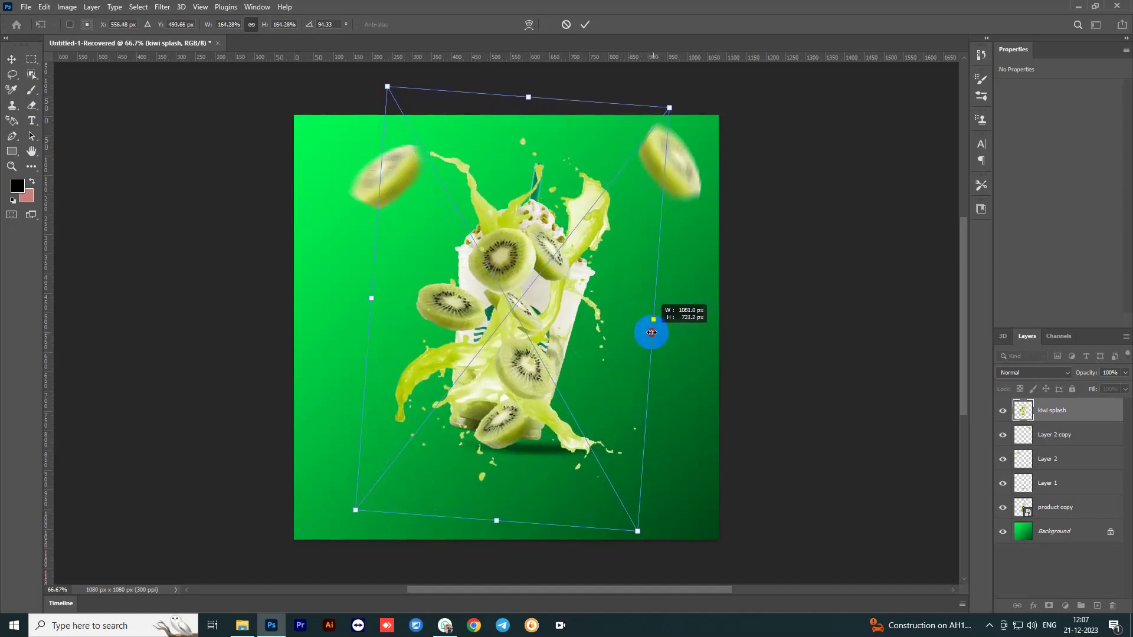
pyautogui.moveTo(513, 309); pyautogui.dragTo(534, 318)
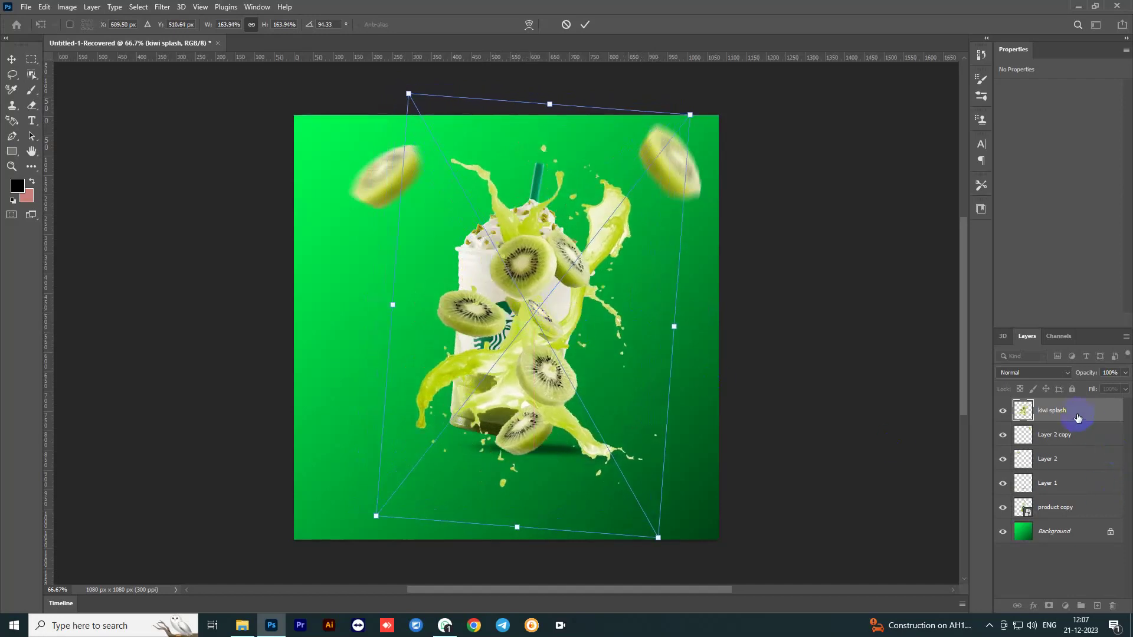
pyautogui.moveTo(1077, 418); pyautogui.dragTo(1073, 512)
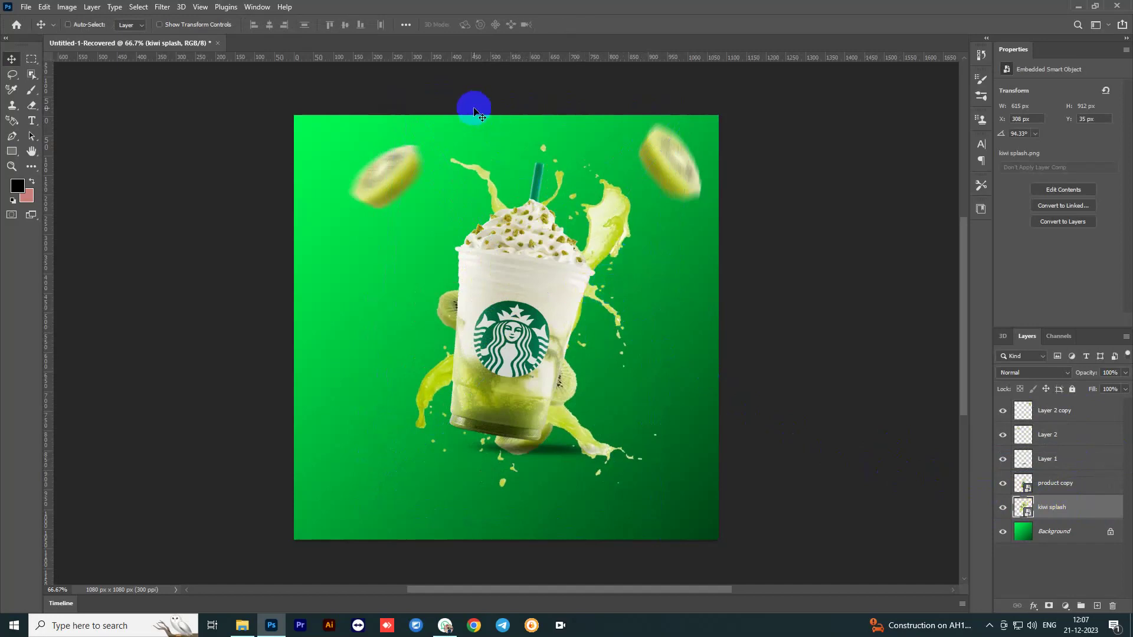
pyautogui.moveTo(569, 378); pyautogui.dragTo(560, 371)
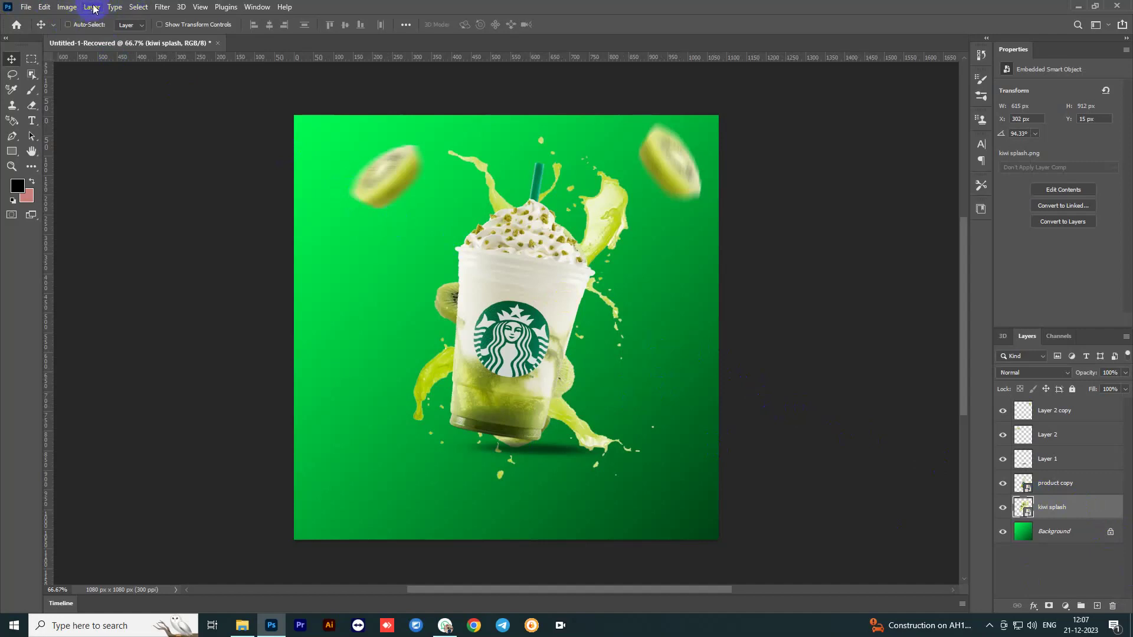
# - Apply Color Balance to kiwi splash with midtones −100, −63, −48
pyautogui.click(68, 7)
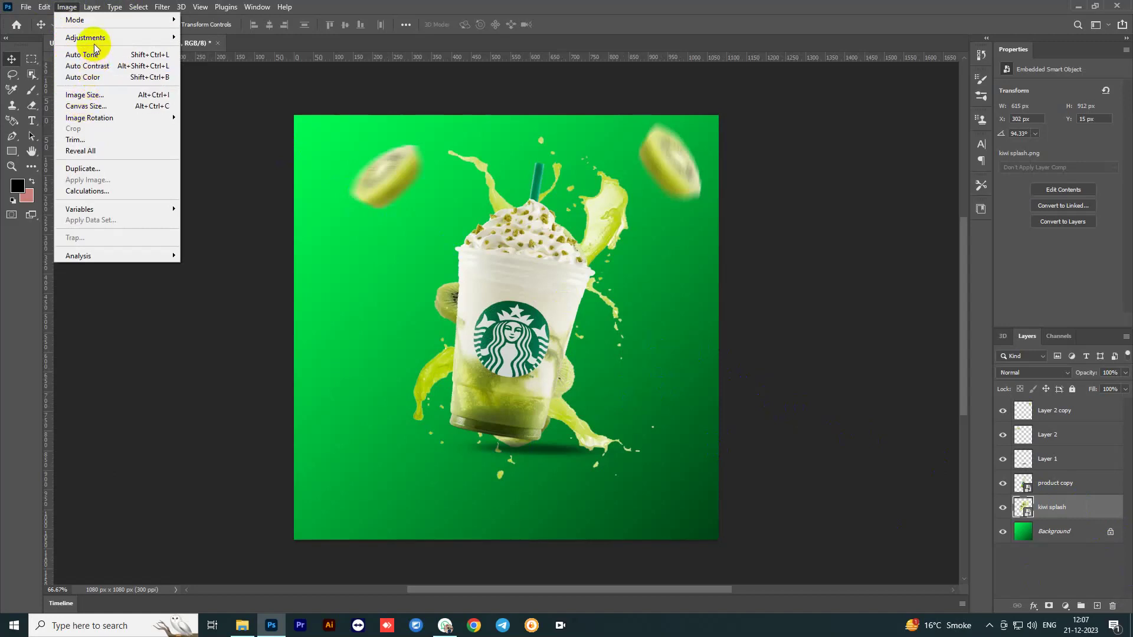
pyautogui.moveTo(85, 37)
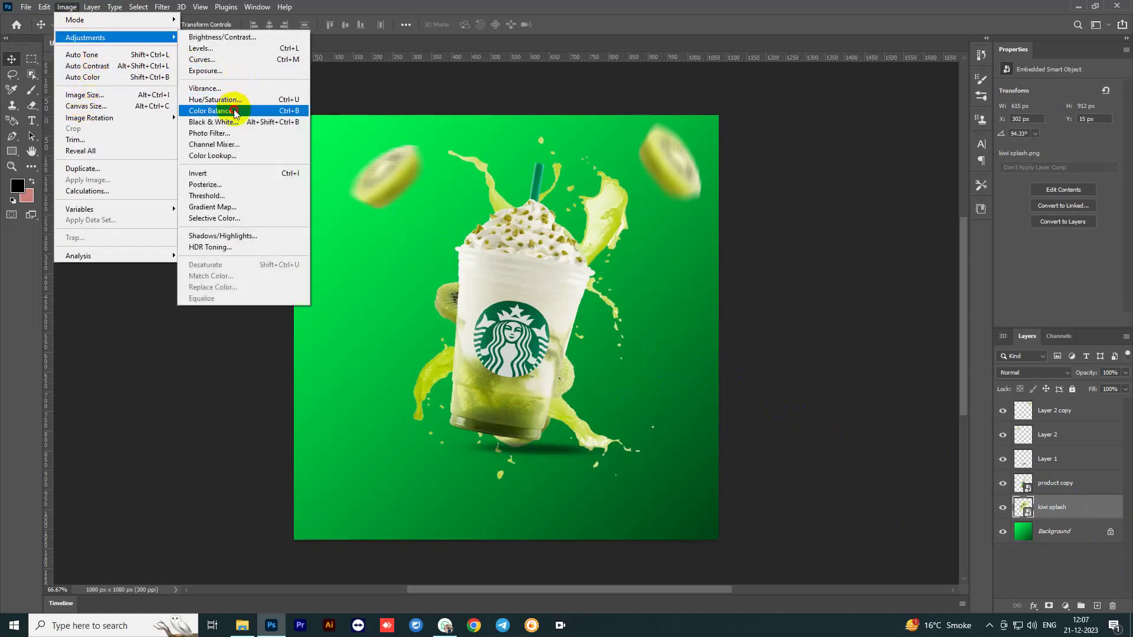
pyautogui.click(235, 113)
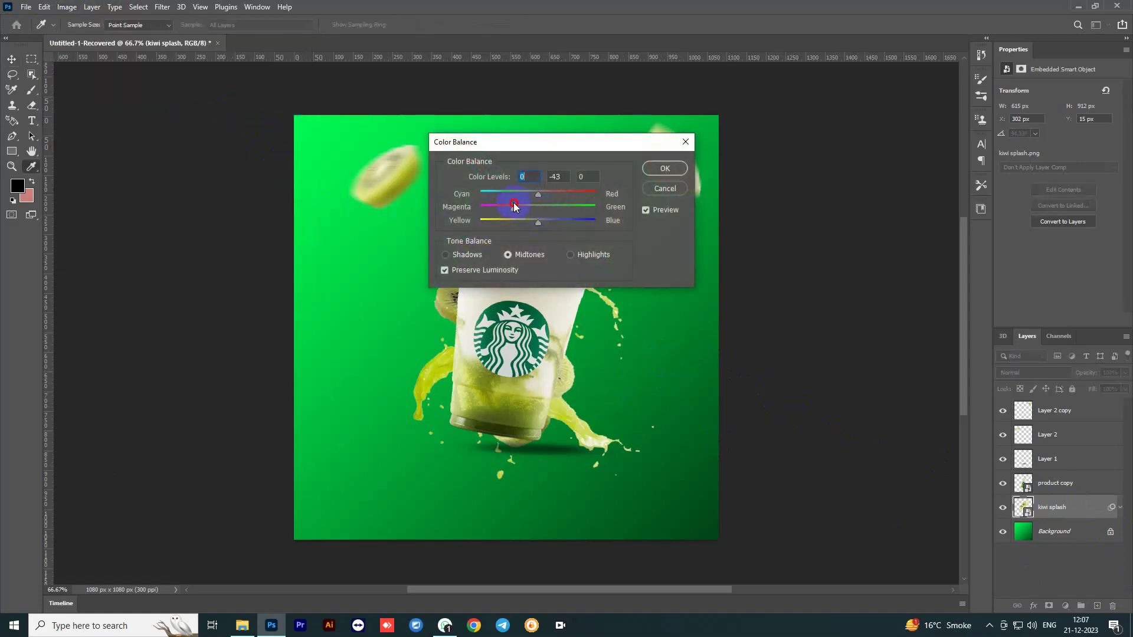
pyautogui.moveTo(584, 212); pyautogui.dragTo(596, 211)
pyautogui.moveTo(577, 144); pyautogui.dragTo(837, 203)
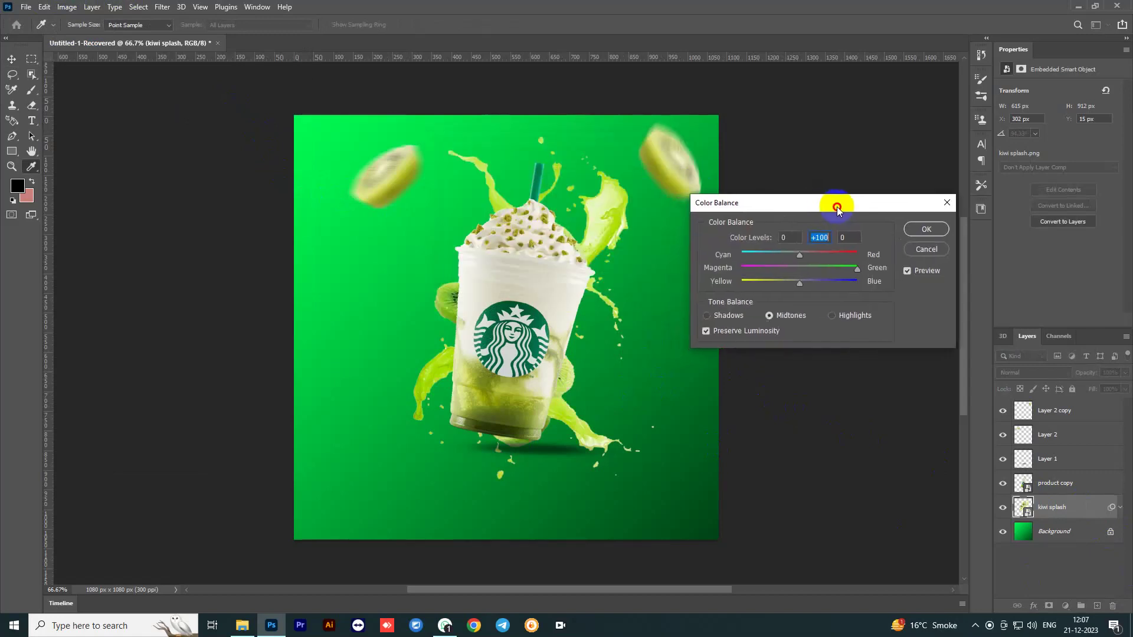
pyautogui.moveTo(849, 270); pyautogui.dragTo(781, 272)
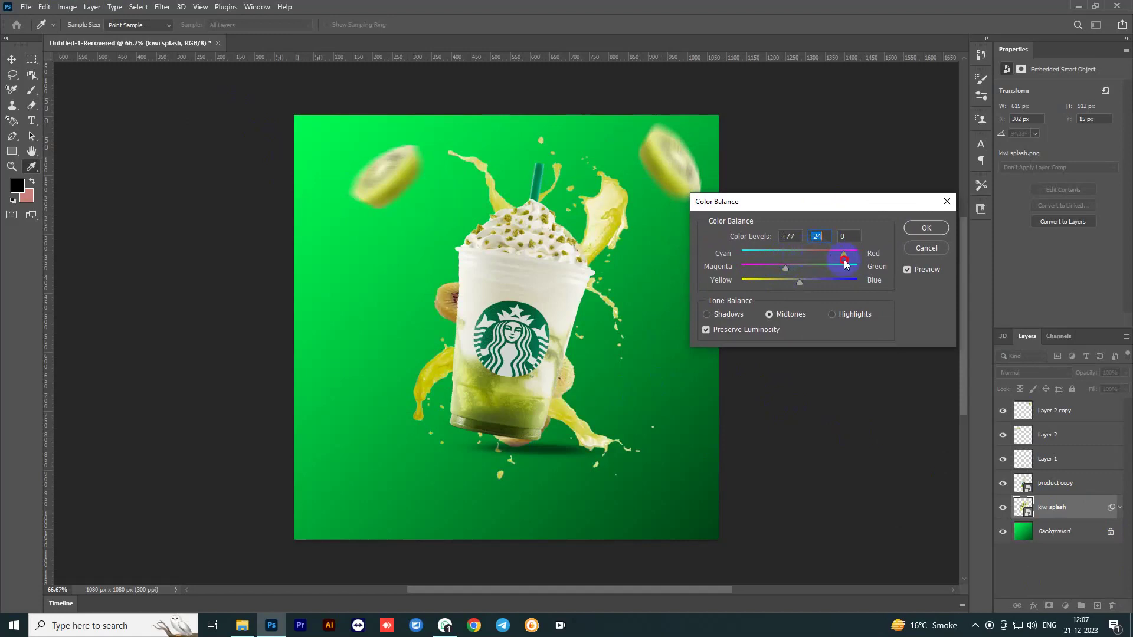
pyautogui.click(725, 261)
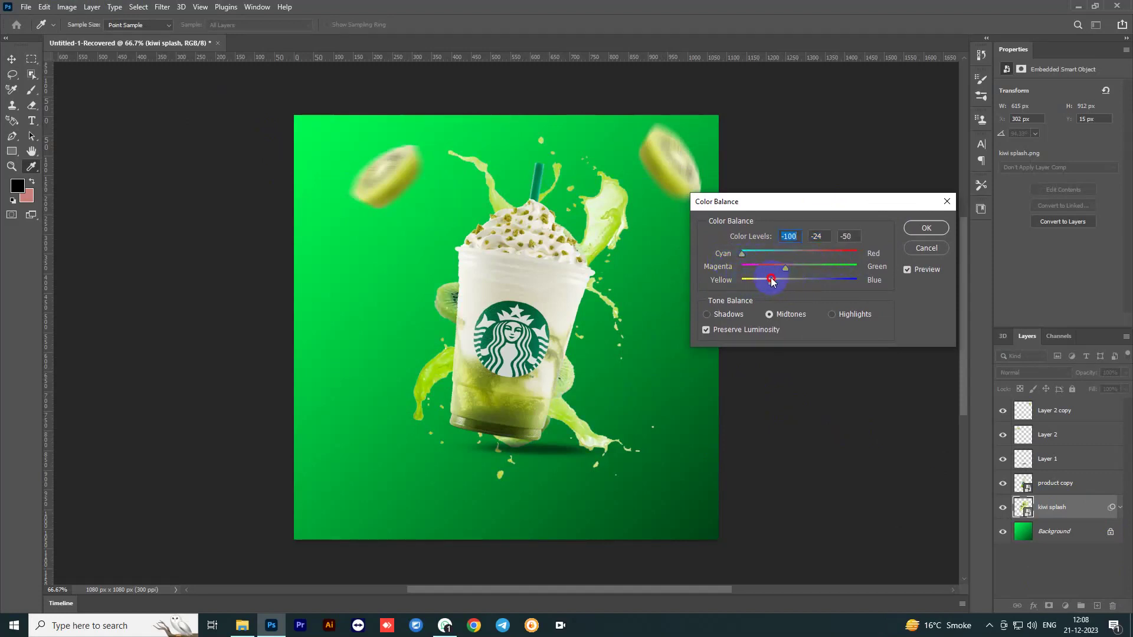
pyautogui.moveTo(787, 265); pyautogui.dragTo(812, 266)
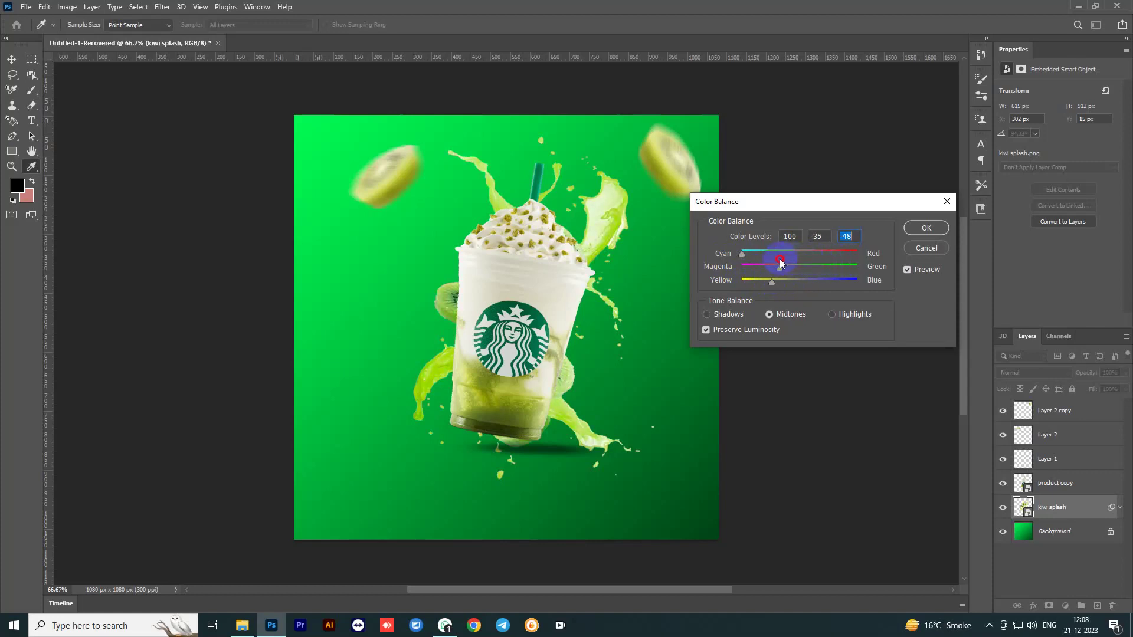
pyautogui.click(926, 228)
pyautogui.press('v')
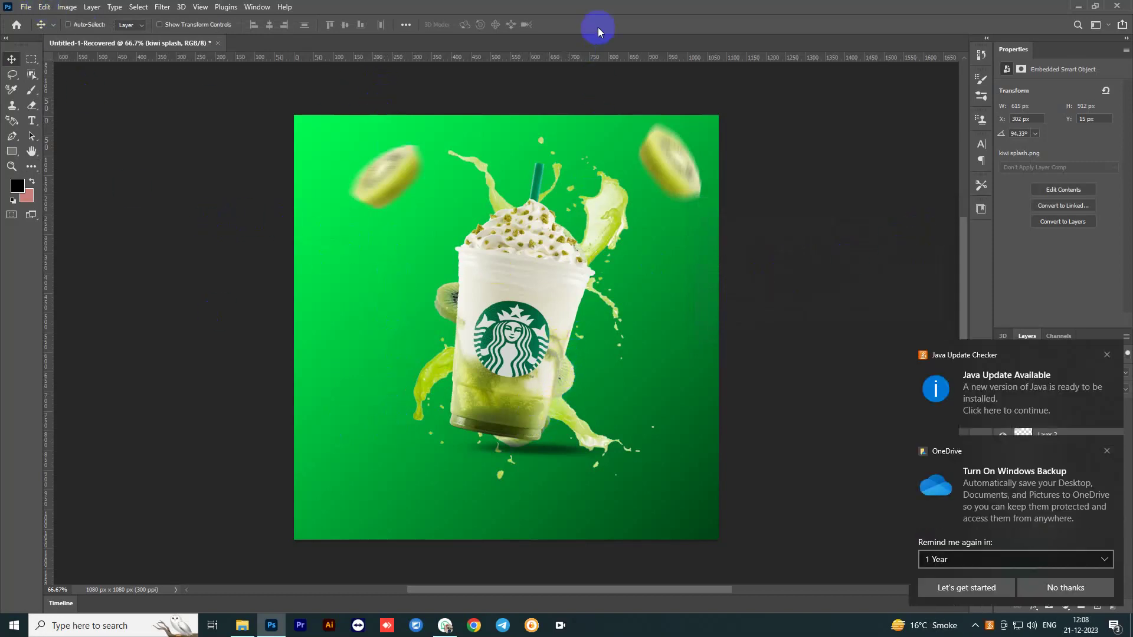
# - Place kiwi 2 from File Explorer in the lower right, scaled to 37.28% and rotated about −32°
pyautogui.click(242, 624)
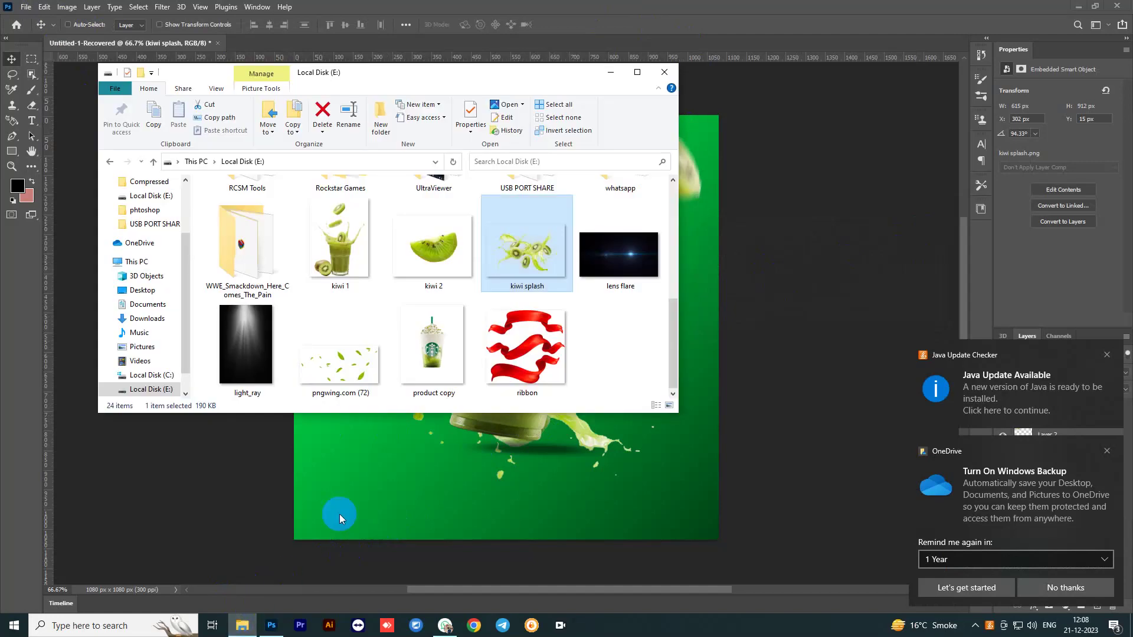
pyautogui.click(434, 248)
pyautogui.moveTo(473, 397); pyautogui.dragTo(556, 460)
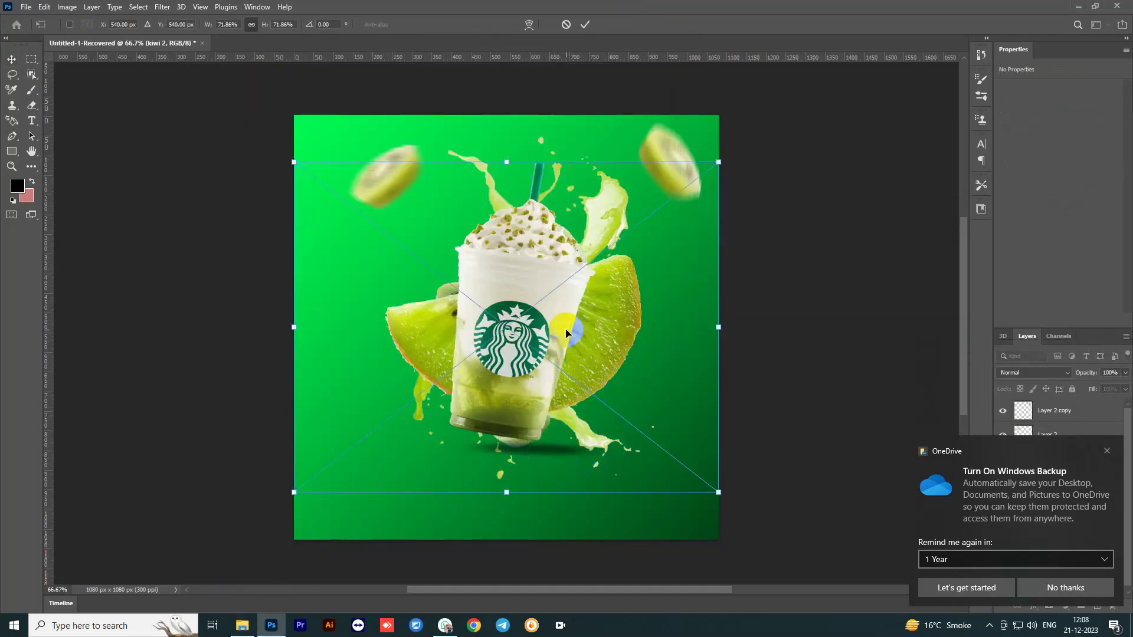
pyautogui.moveTo(719, 161); pyautogui.dragTo(581, 266)
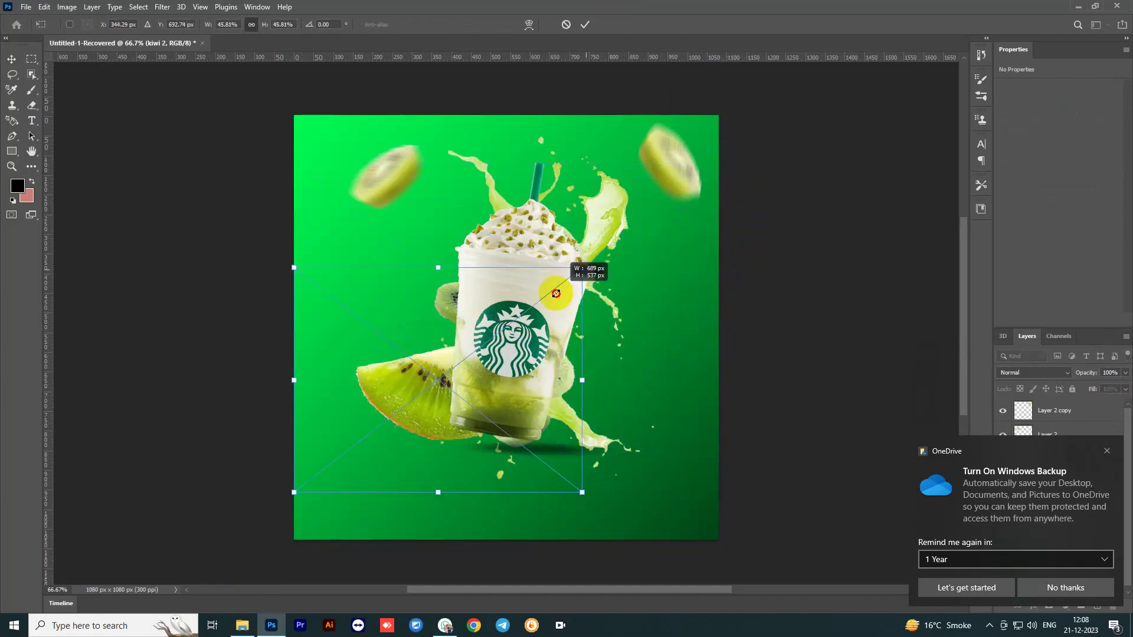
pyautogui.moveTo(379, 435)
pyautogui.mouseDown()
pyautogui.moveTo(480, 493)
pyautogui.moveTo(624, 493)
pyautogui.mouseUp()
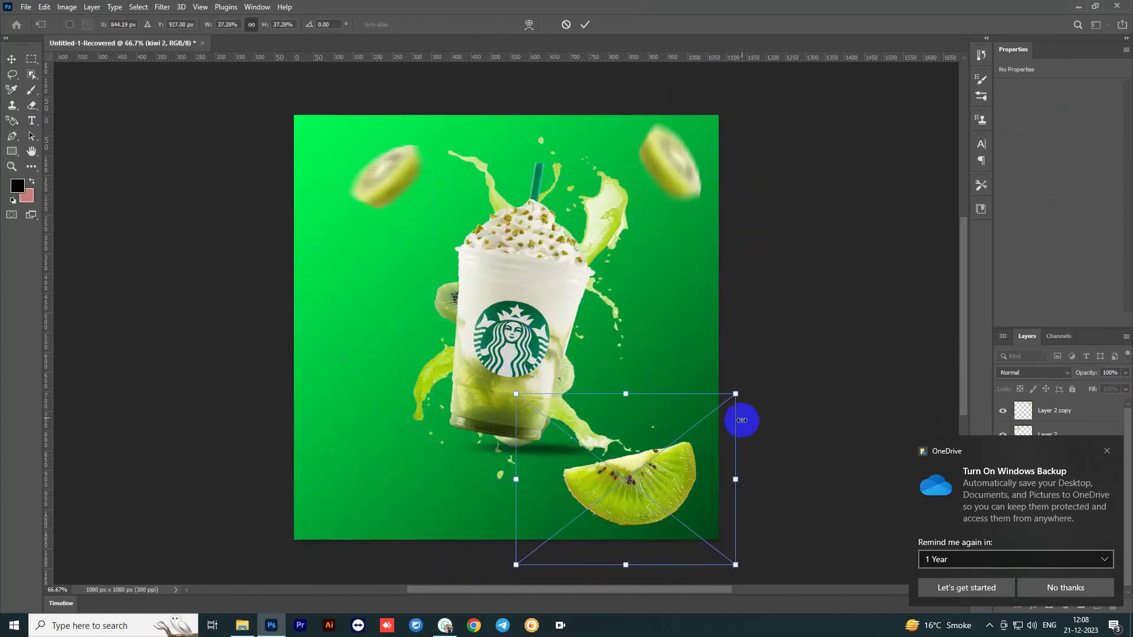
pyautogui.moveTo(745, 392); pyautogui.dragTo(677, 367)
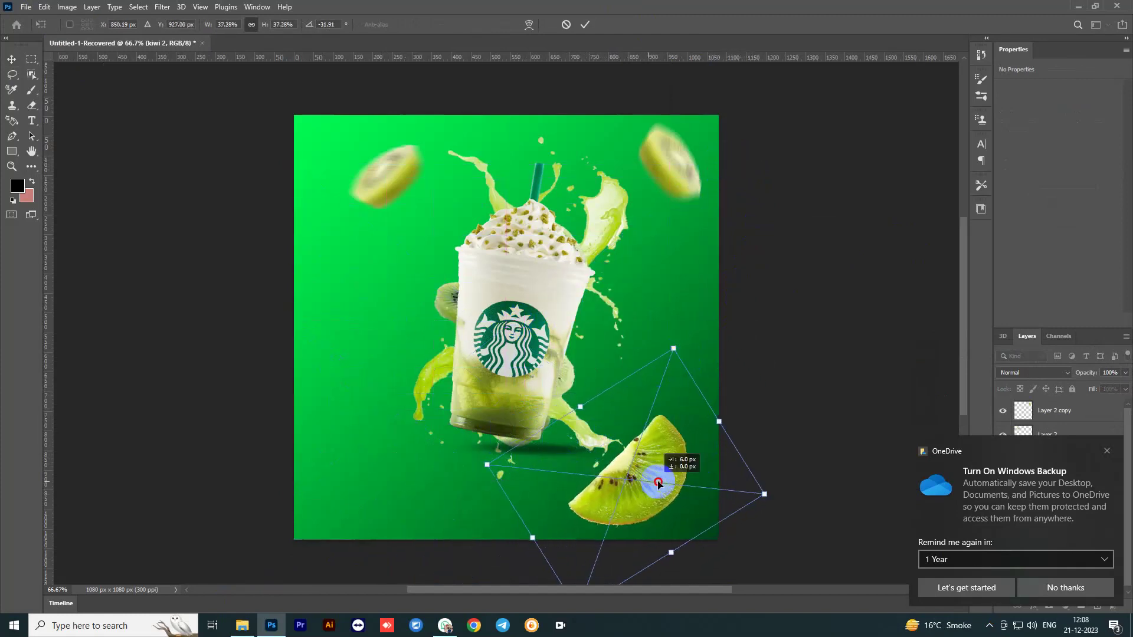
pyautogui.moveTo(647, 482); pyautogui.dragTo(666, 482)
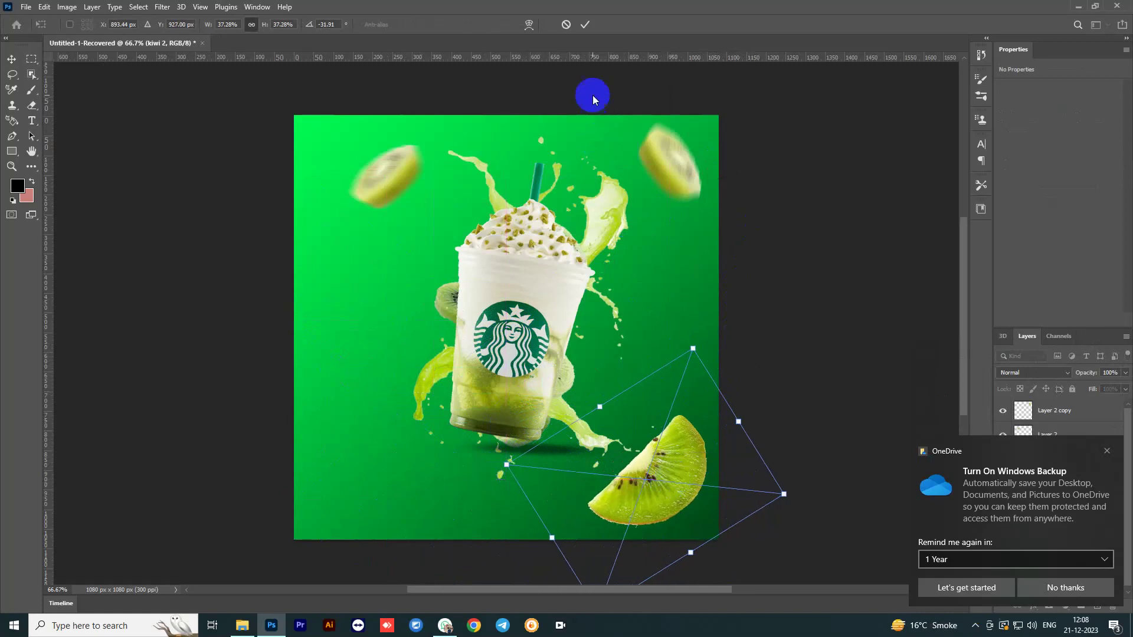
pyautogui.click(584, 24)
# - Give the kiwi 2 slice a Motion Blur at angle 0, distance 33, then nudge it slightly lower
pyautogui.click(162, 6)
pyautogui.moveTo(169, 158)
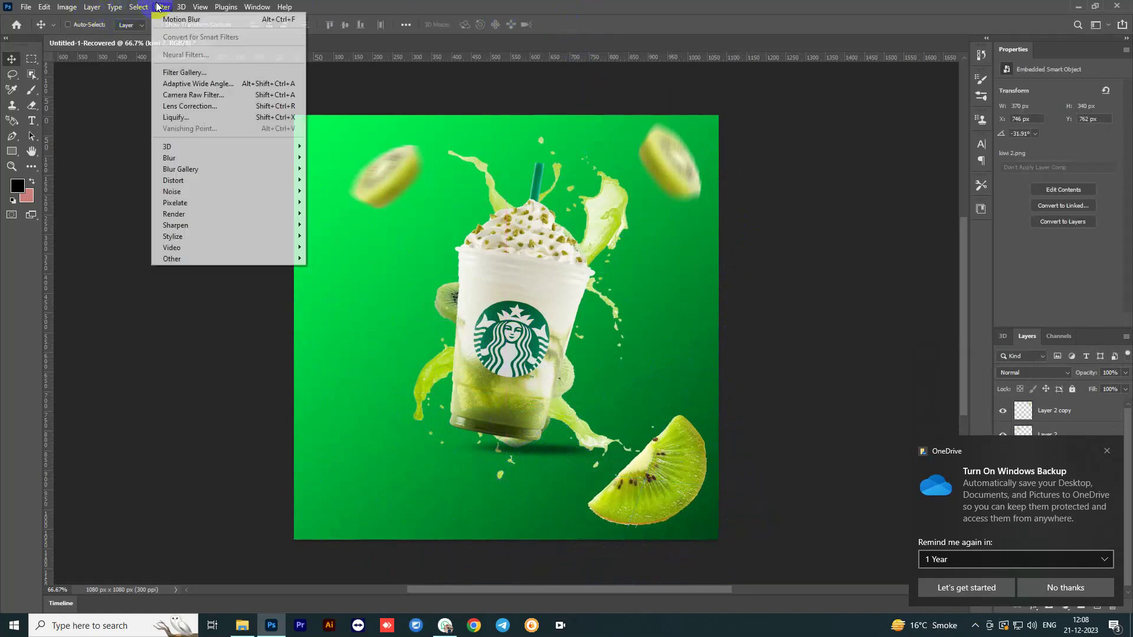
pyautogui.click(338, 203)
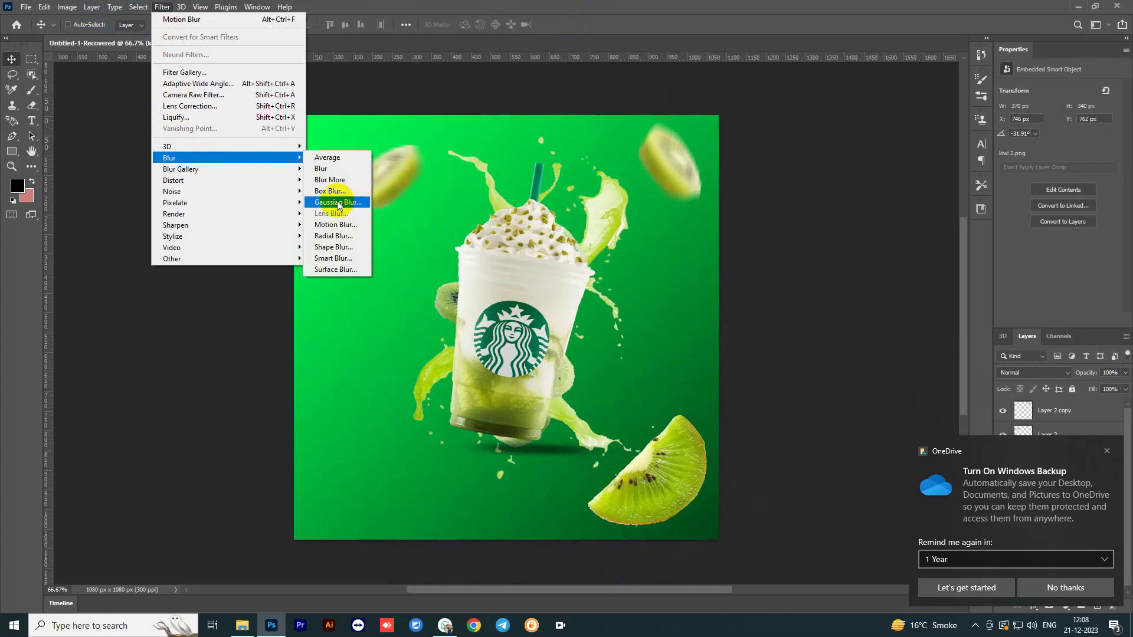
pyautogui.click(334, 236)
pyautogui.click(599, 200)
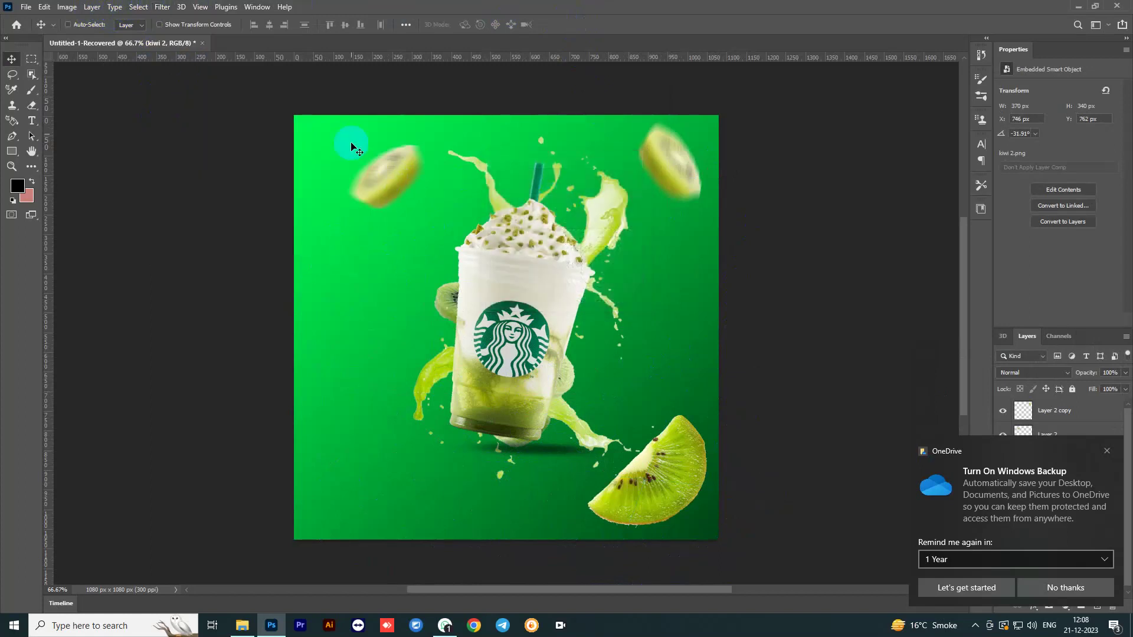
pyautogui.click(161, 8)
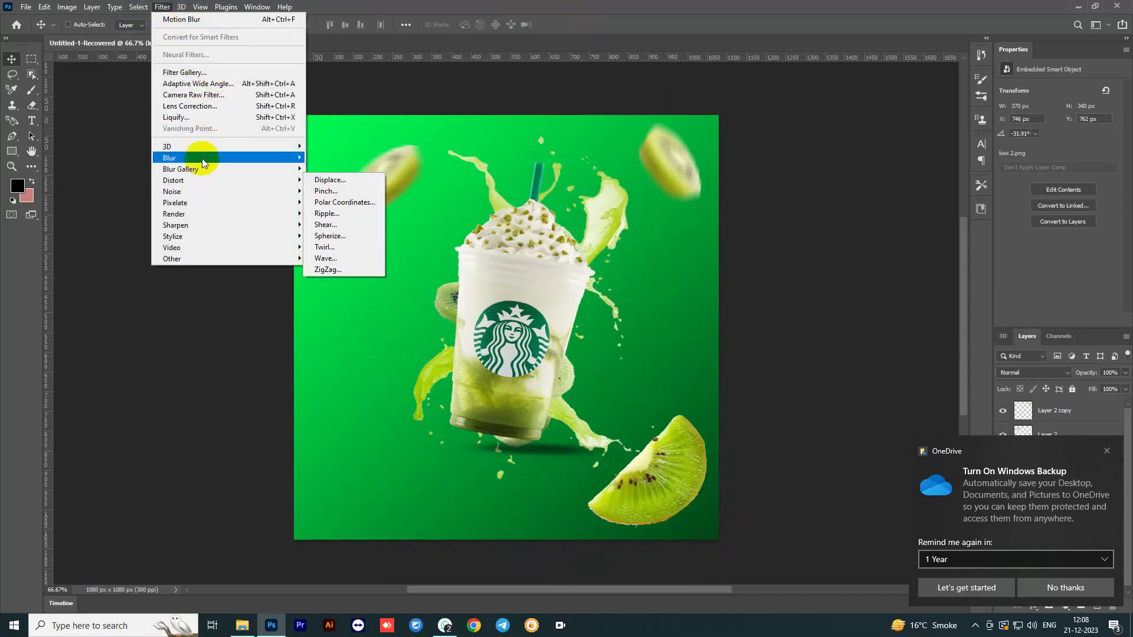
pyautogui.moveTo(170, 158)
pyautogui.click(323, 224)
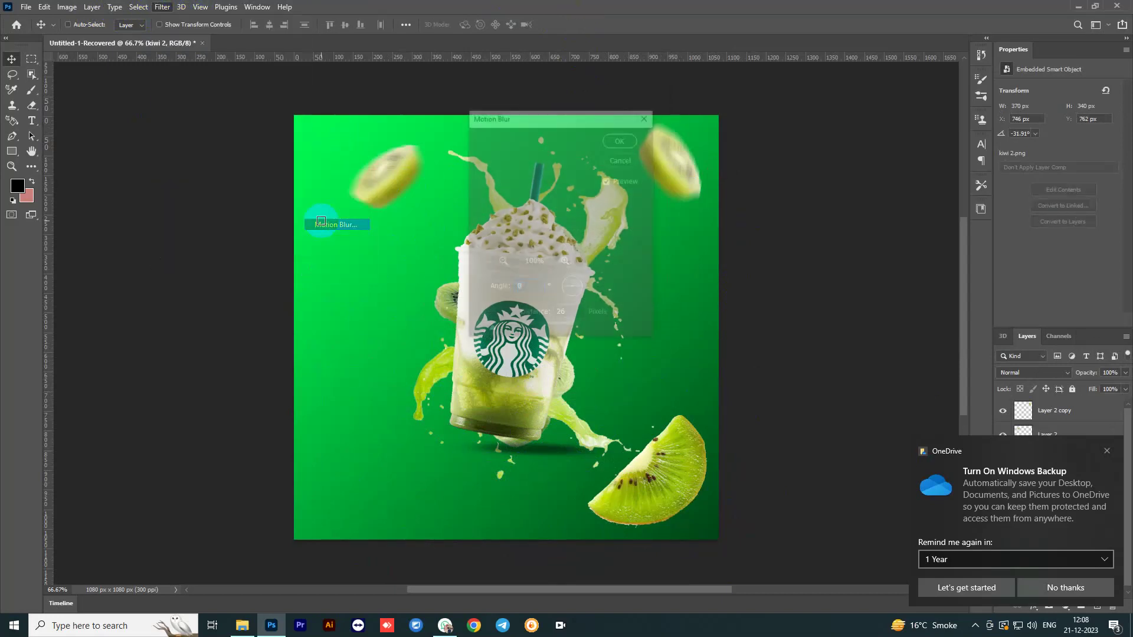
pyautogui.click(511, 289)
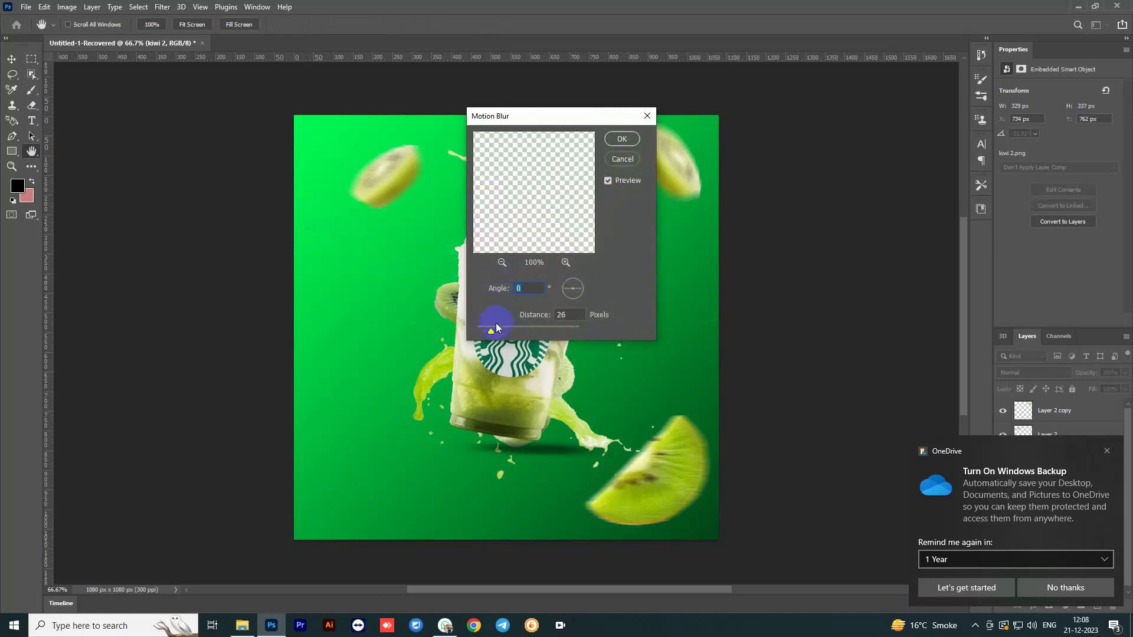
pyautogui.moveTo(496, 327); pyautogui.dragTo(496, 328)
pyautogui.click(561, 208)
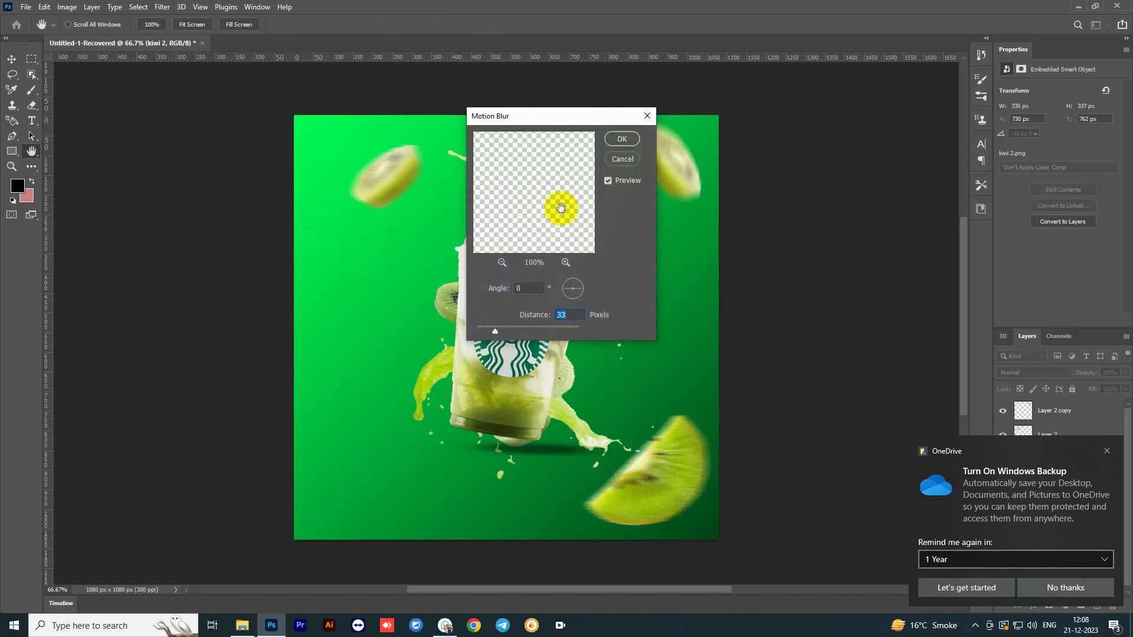
pyautogui.moveTo(560, 208); pyautogui.dragTo(598, 161)
pyautogui.click(620, 139)
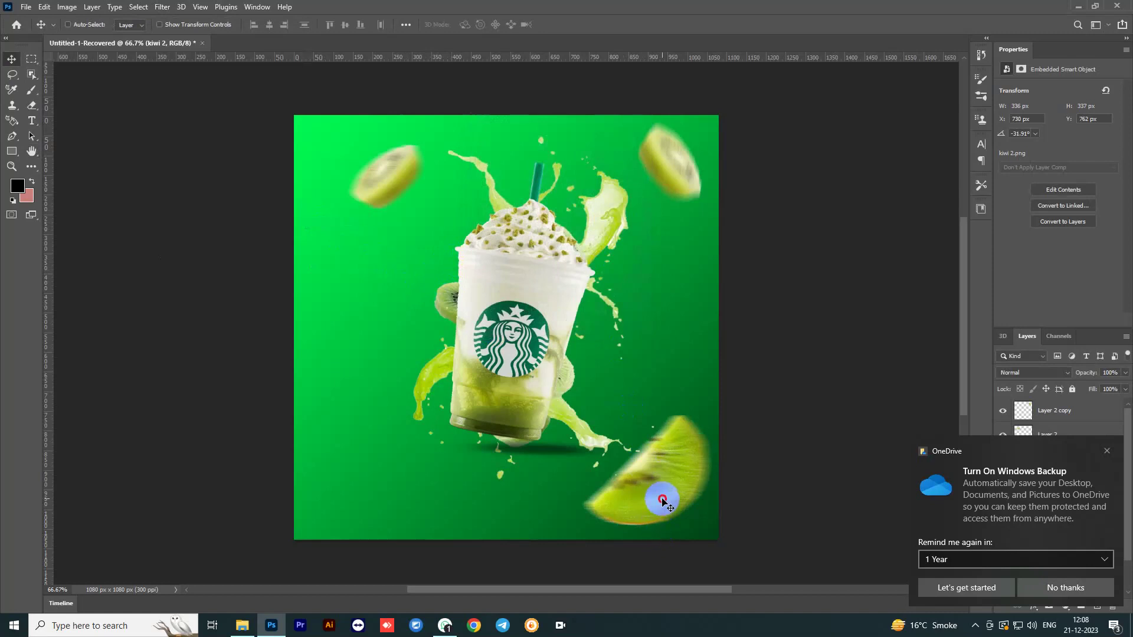
pyautogui.moveTo(659, 500); pyautogui.dragTo(659, 514)
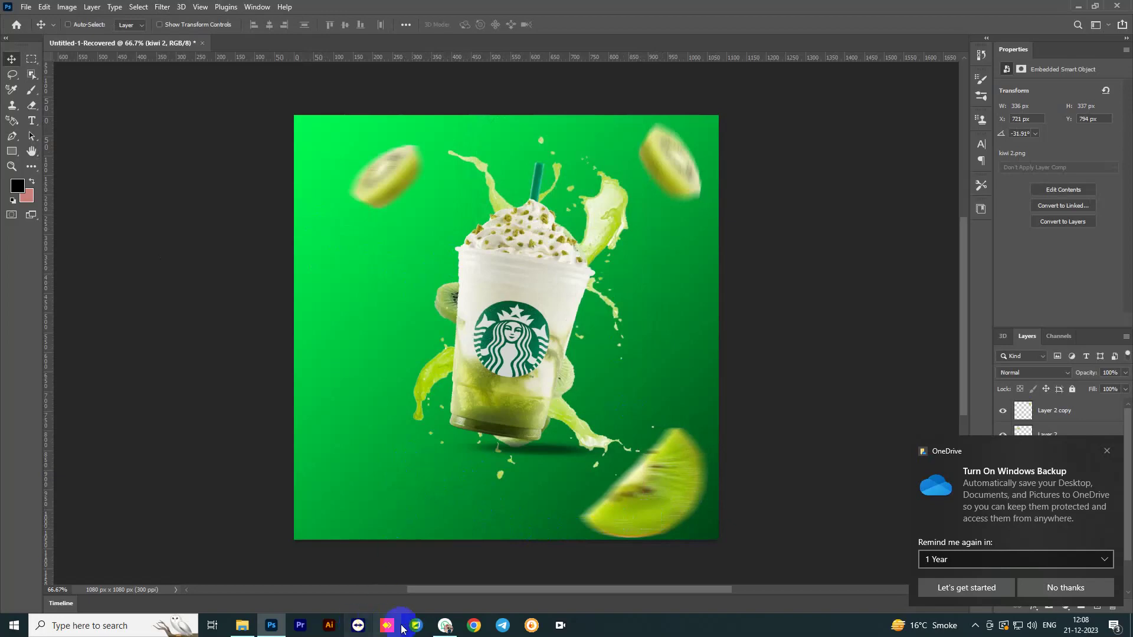
# - Open a contact's chat in WhatsApp Web and scroll through its earlier and recent messages
pyautogui.click(438, 629)
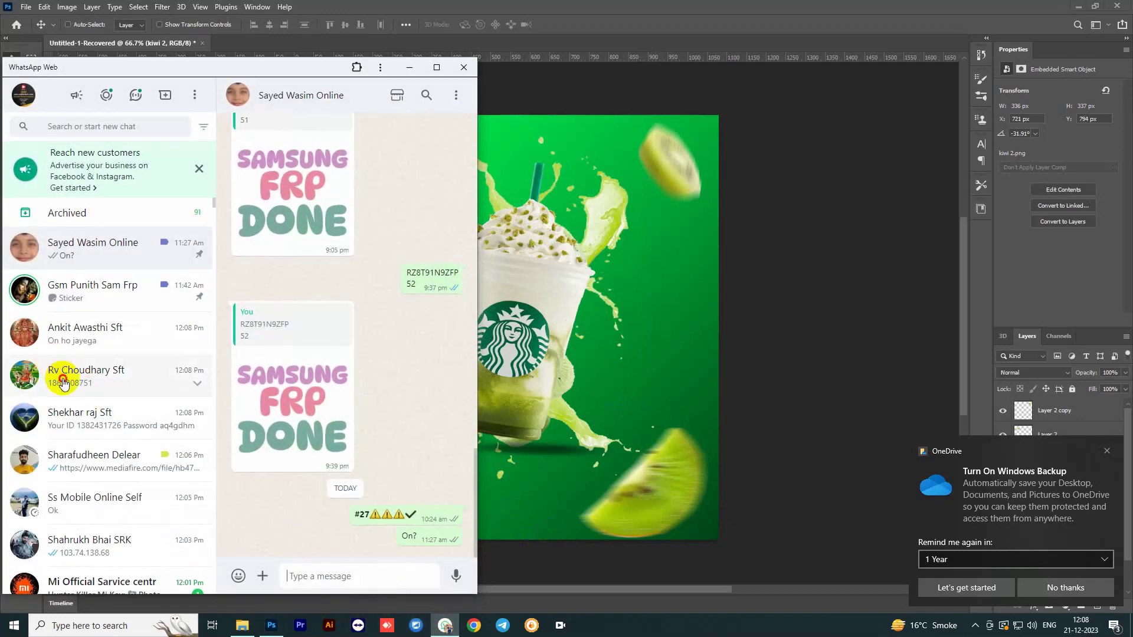
pyautogui.click(65, 383)
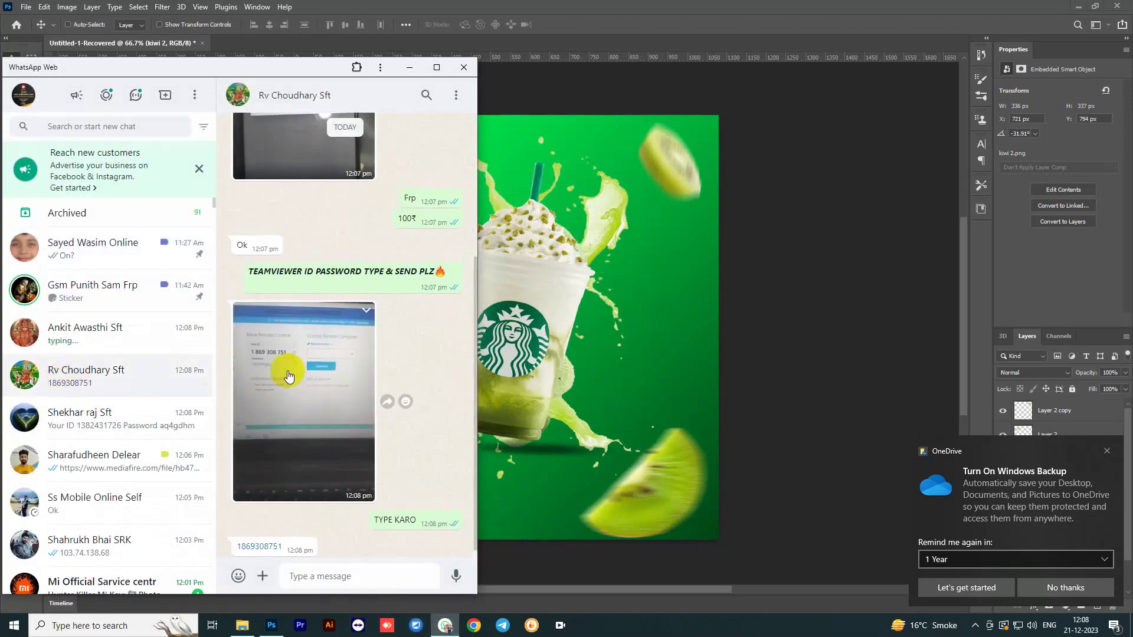
pyautogui.scroll(5, 291, 384)
pyautogui.scroll(5, 291, 380)
pyautogui.scroll(5, 289, 375)
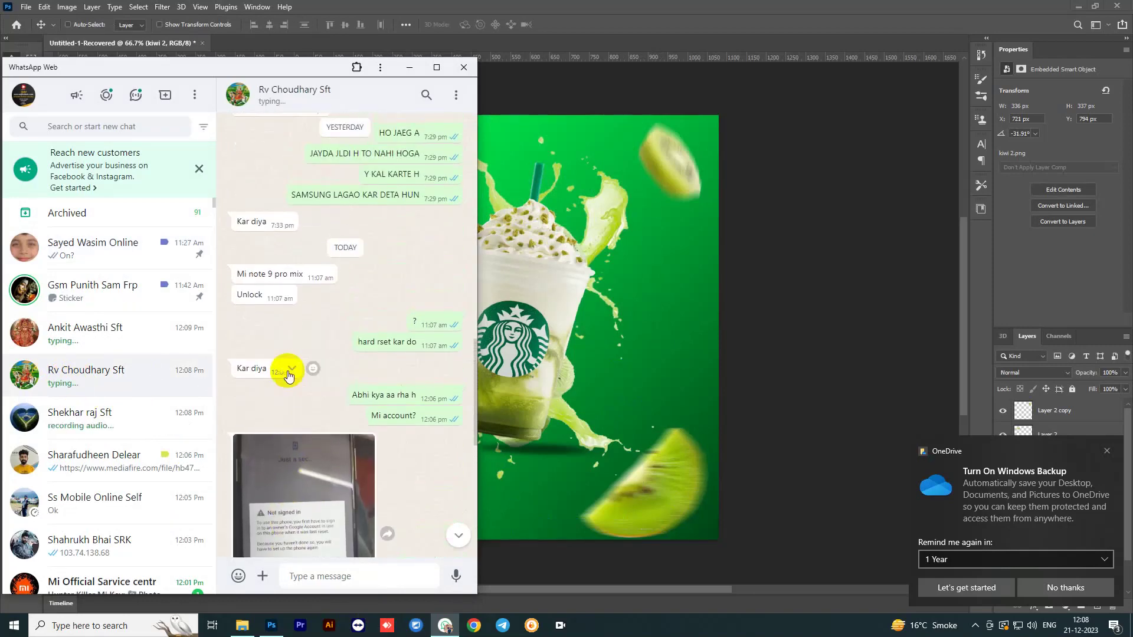
pyautogui.scroll(-5, 287, 376)
pyautogui.scroll(-3, 290, 383)
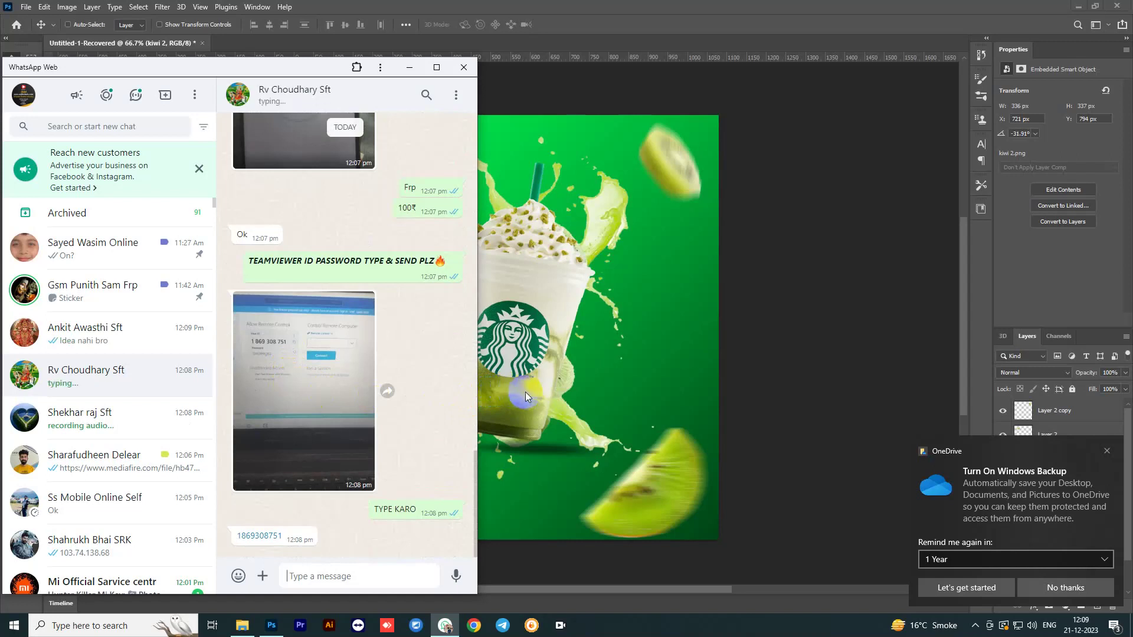
pyautogui.scroll(5, 451, 380)
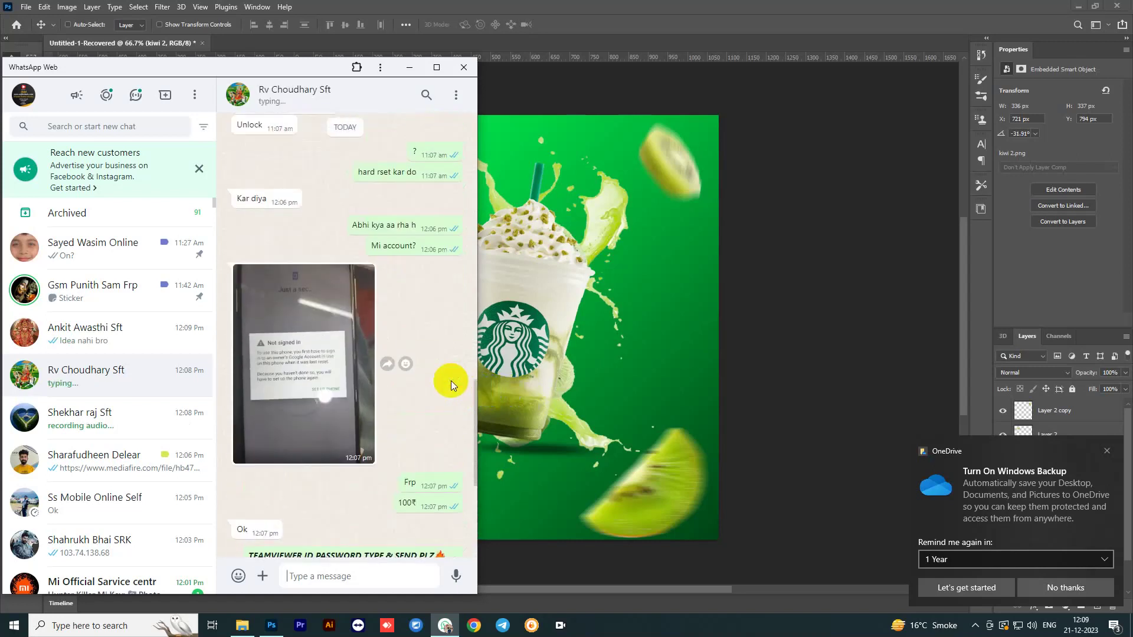
pyautogui.scroll(5, 451, 381)
# - Switch focus back to the desktop window and scroll down its contents
pyautogui.click(569, 459)
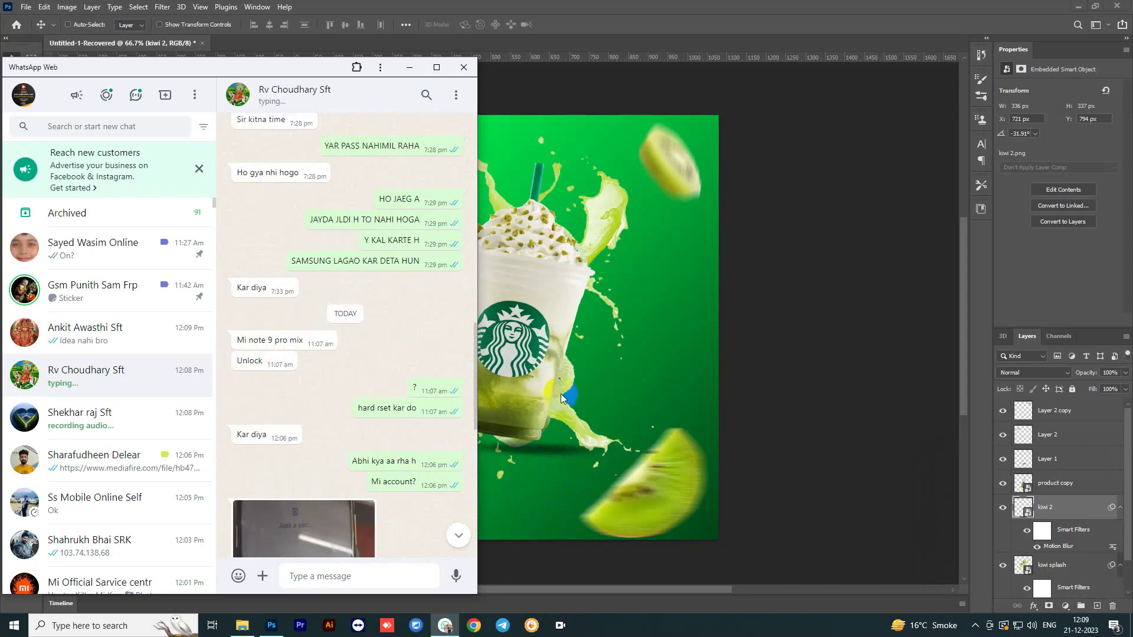
pyautogui.scroll(-6, 325, 430)
pyautogui.scroll(-3, 307, 441)
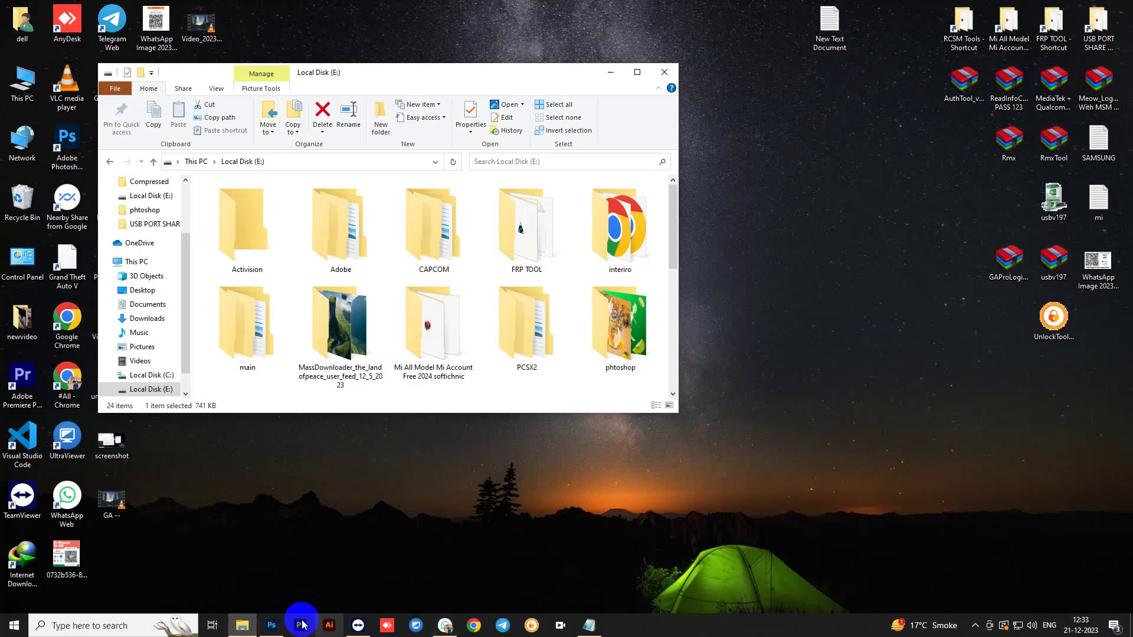
# - Bring starbuks.tif forward and drag the lens flare image from File Explorer onto the canvas
pyautogui.click(271, 625)
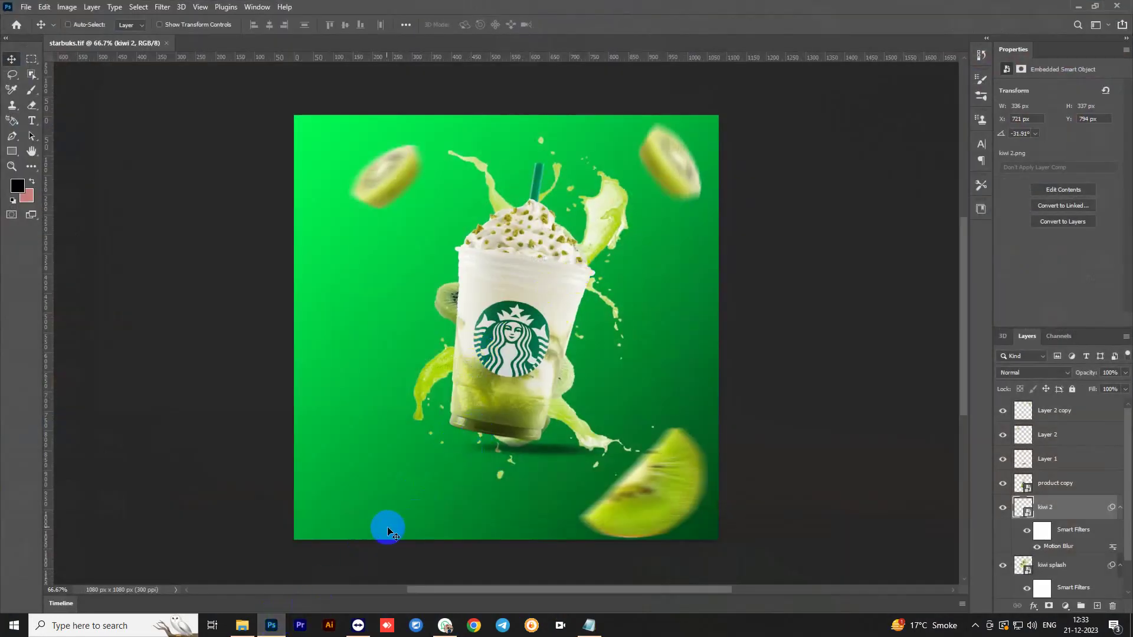
pyautogui.click(240, 626)
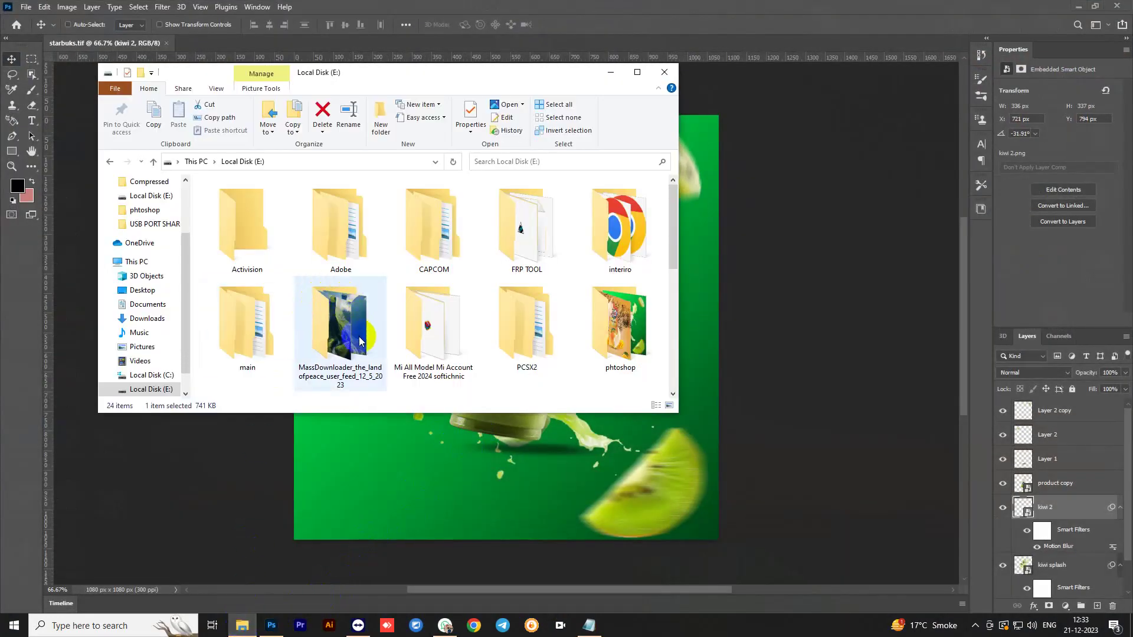
pyautogui.scroll(-5, 358, 338)
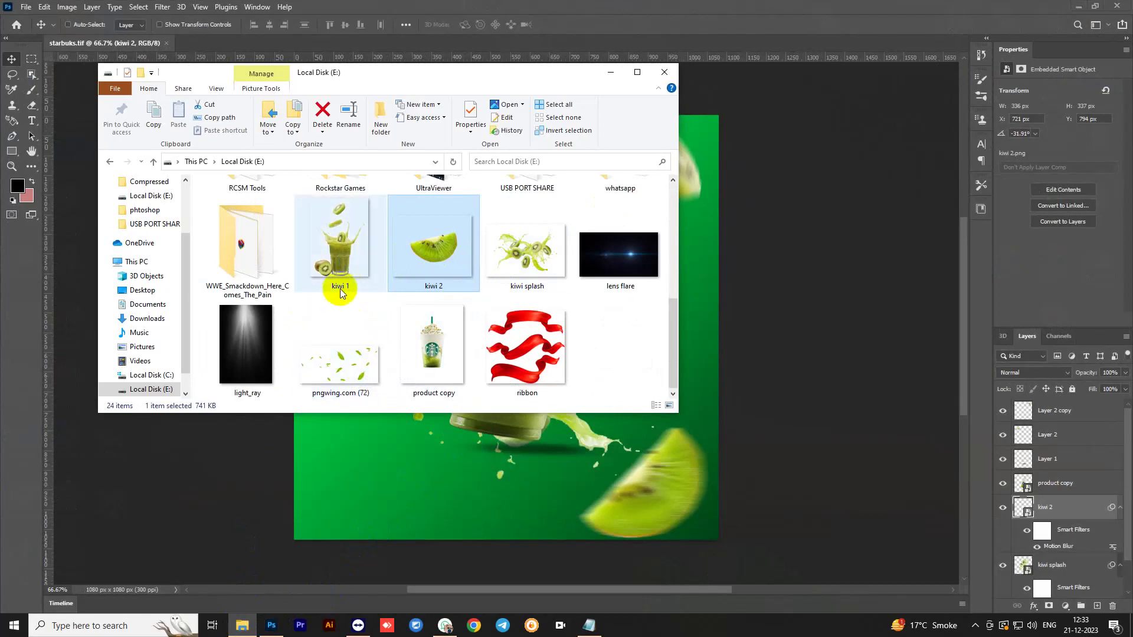
pyautogui.moveTo(616, 256); pyautogui.dragTo(493, 451)
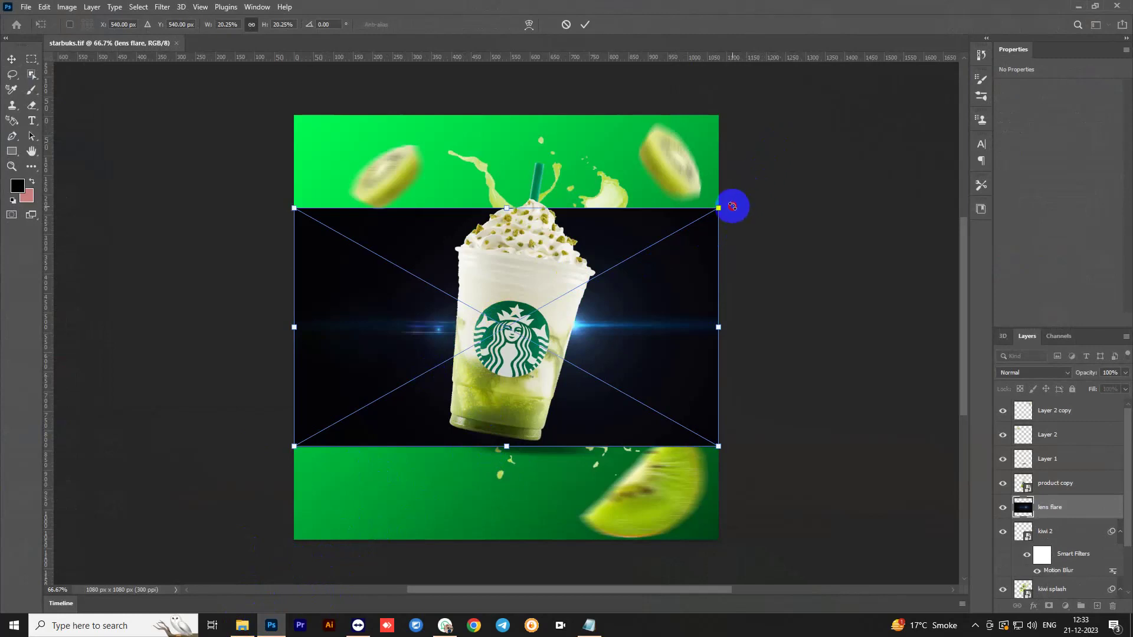
# - Rotate the lens flare to about −84°, scale it to roughly 20%, and position it behind the cup
pyautogui.moveTo(732, 207); pyautogui.dragTo(388, 137)
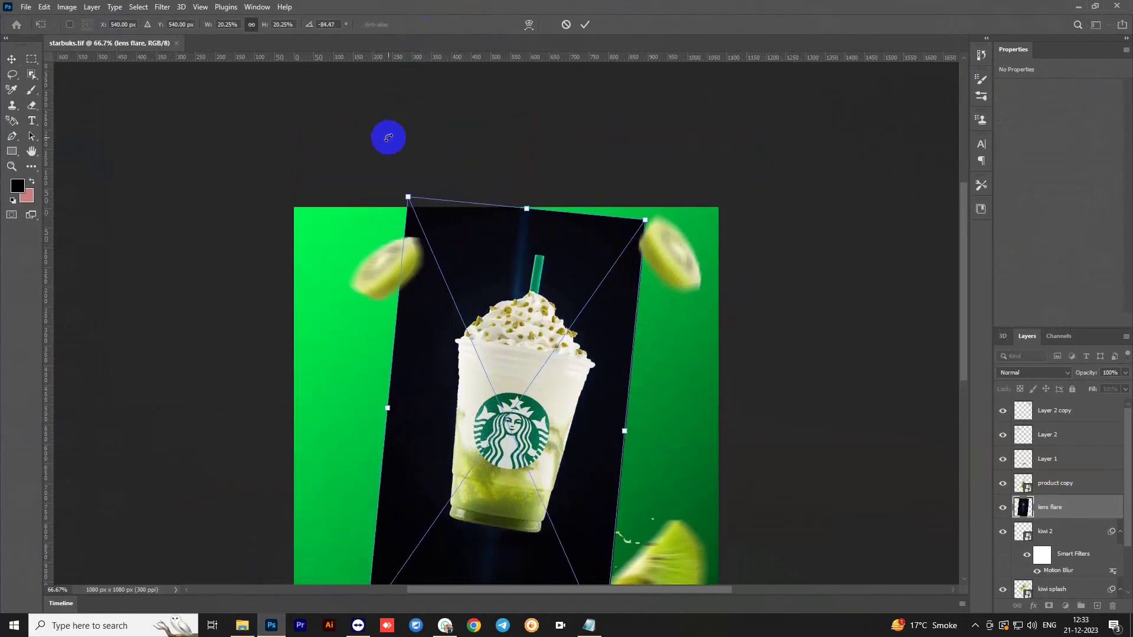
pyautogui.hotkey('ctrl', '-')
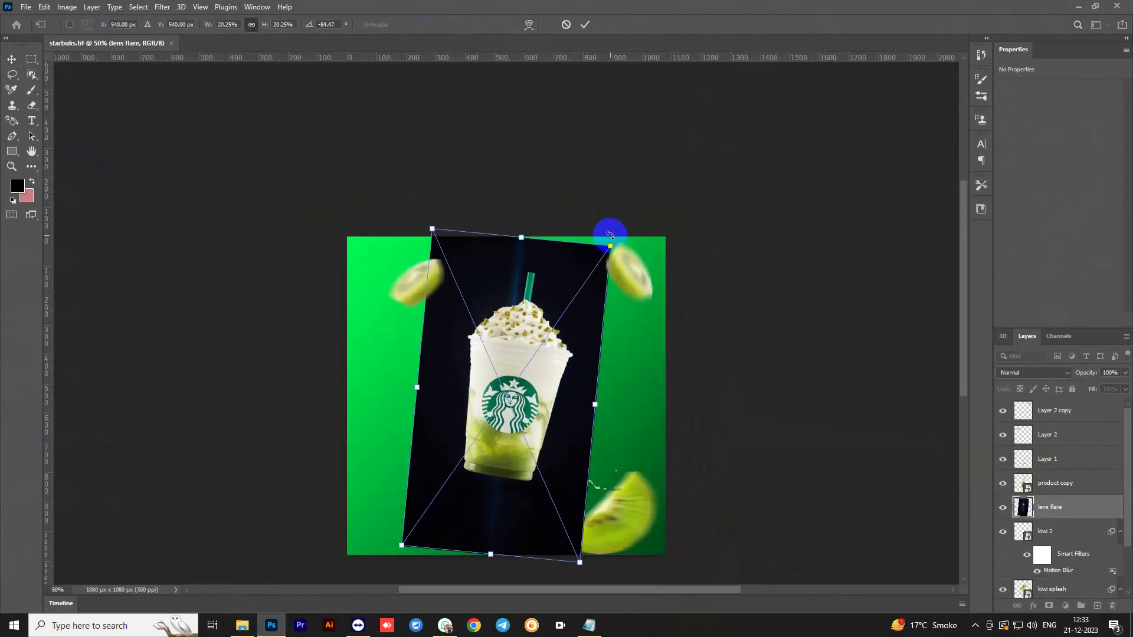
pyautogui.moveTo(596, 242)
pyautogui.mouseDown()
pyautogui.moveTo(583, 232)
pyautogui.moveTo(599, 239)
pyautogui.mouseUp()
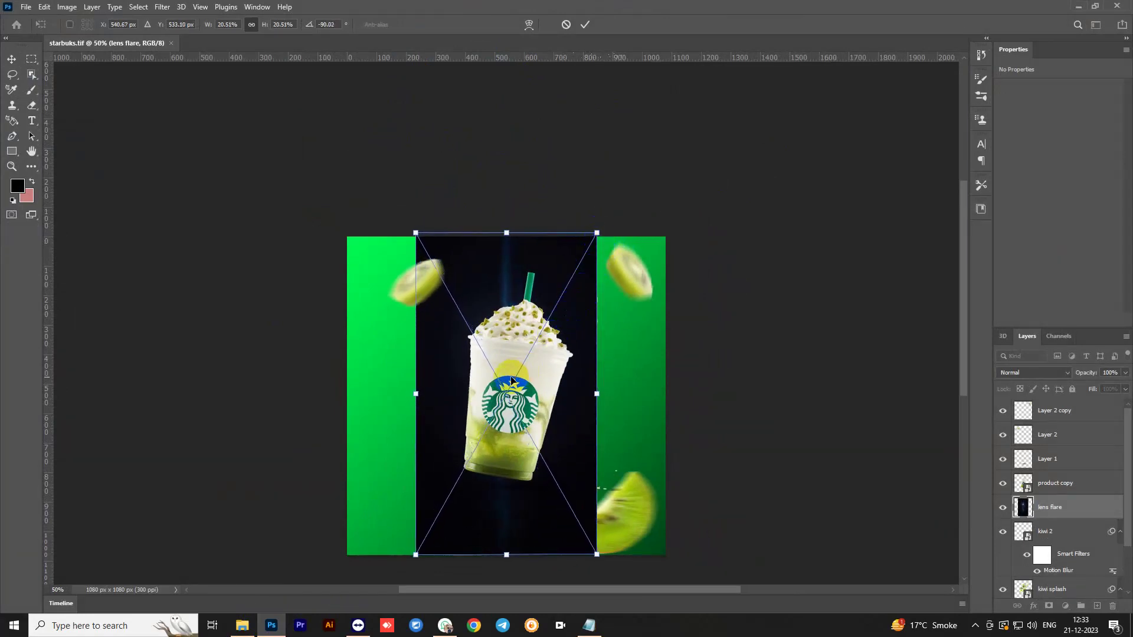
pyautogui.moveTo(507, 378); pyautogui.dragTo(470, 378)
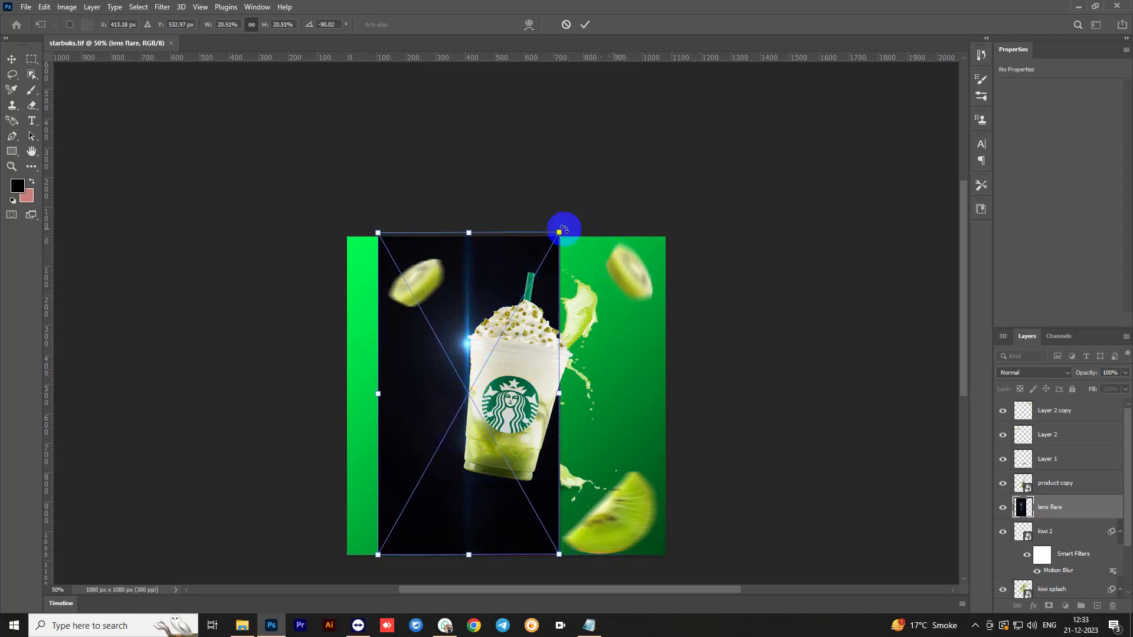
pyautogui.moveTo(564, 226); pyautogui.dragTo(580, 246)
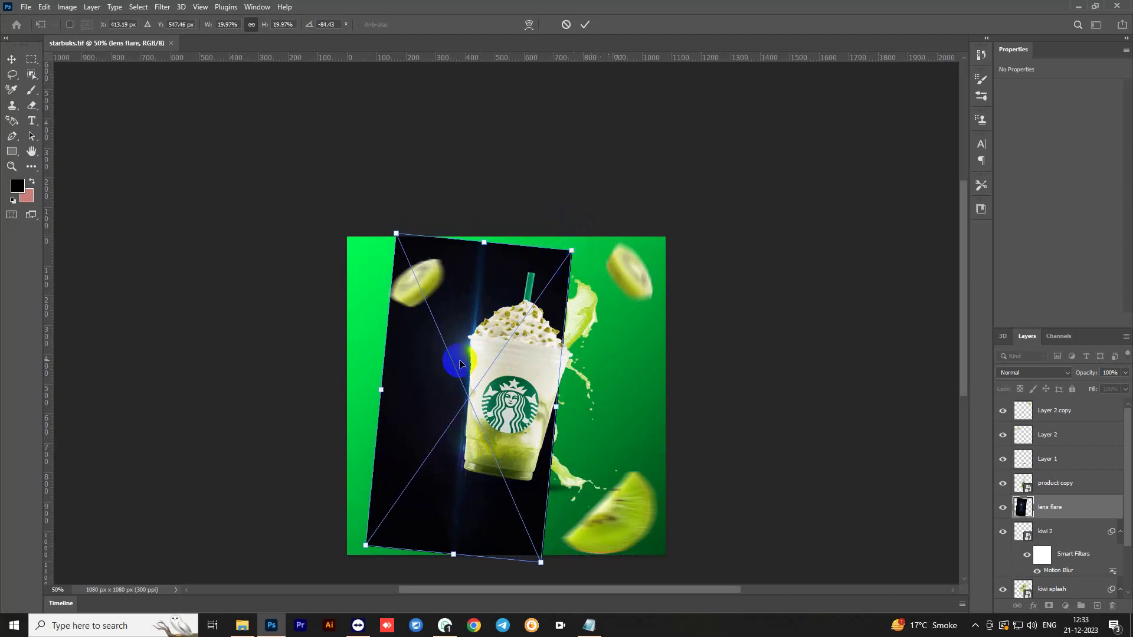
pyautogui.moveTo(466, 364); pyautogui.dragTo(468, 382)
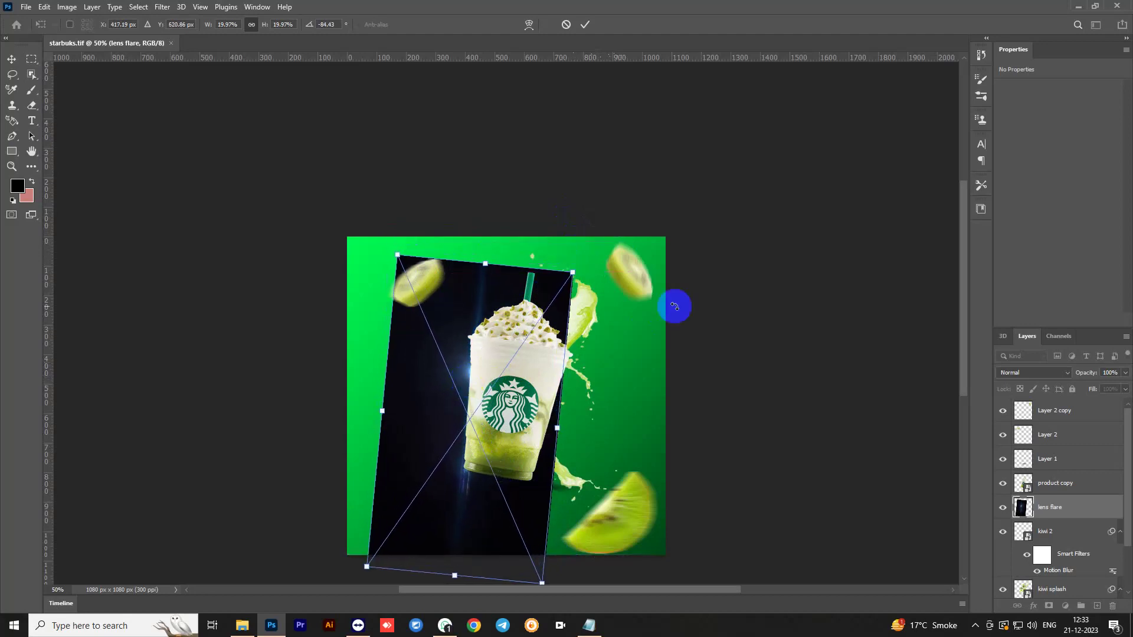
# - Set the lens flare layer to Screen blending and commit its transform
pyautogui.click(1067, 378)
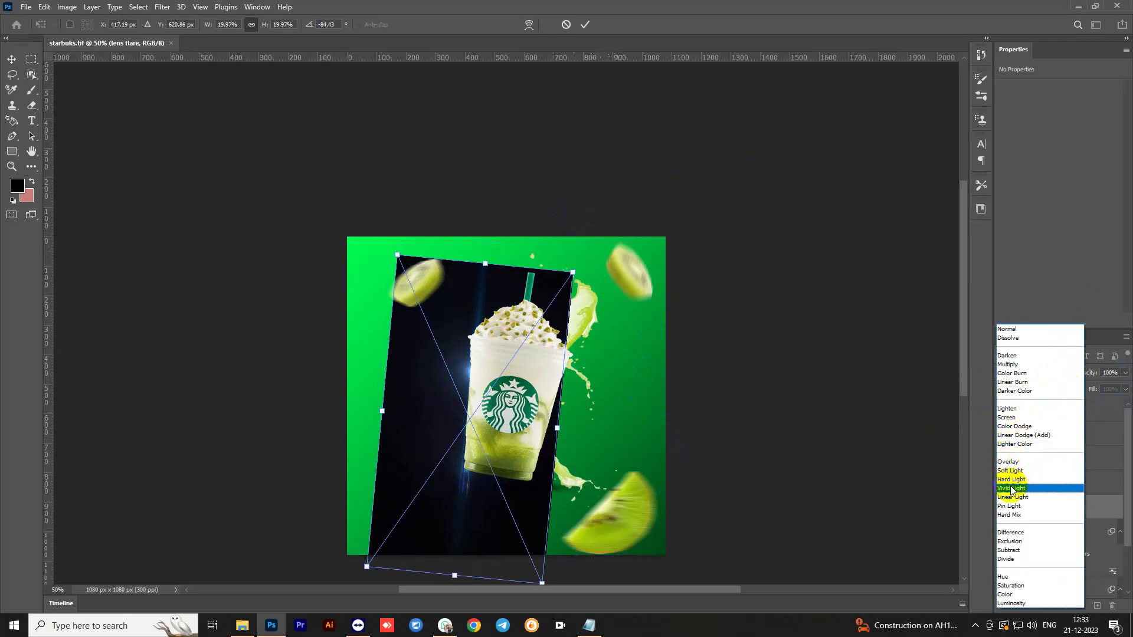
pyautogui.click(1002, 418)
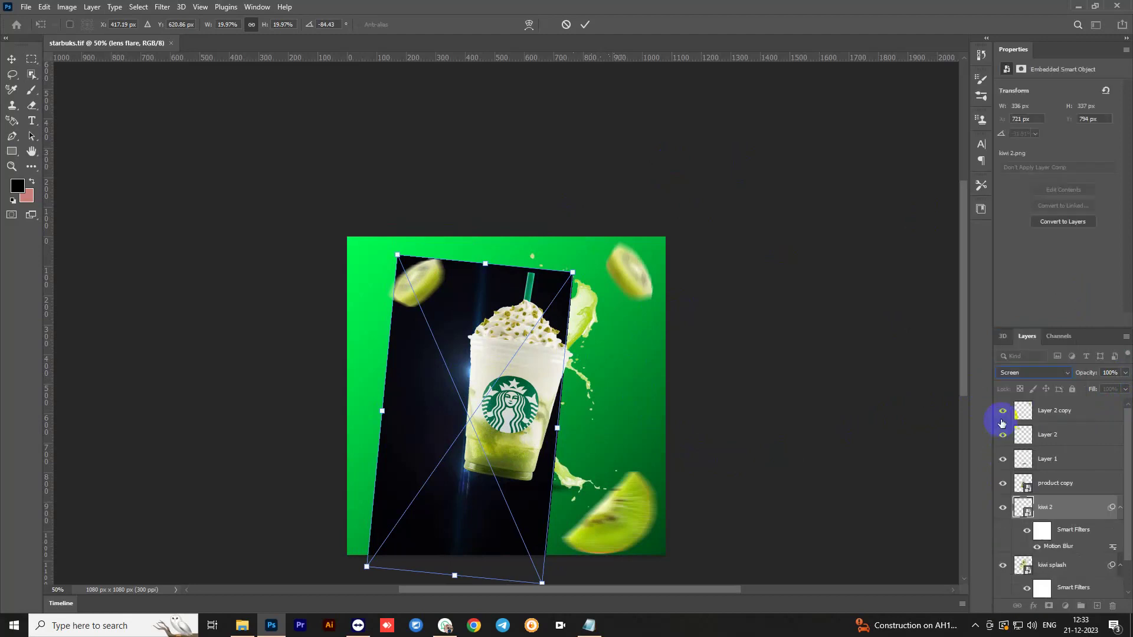
pyautogui.click(583, 24)
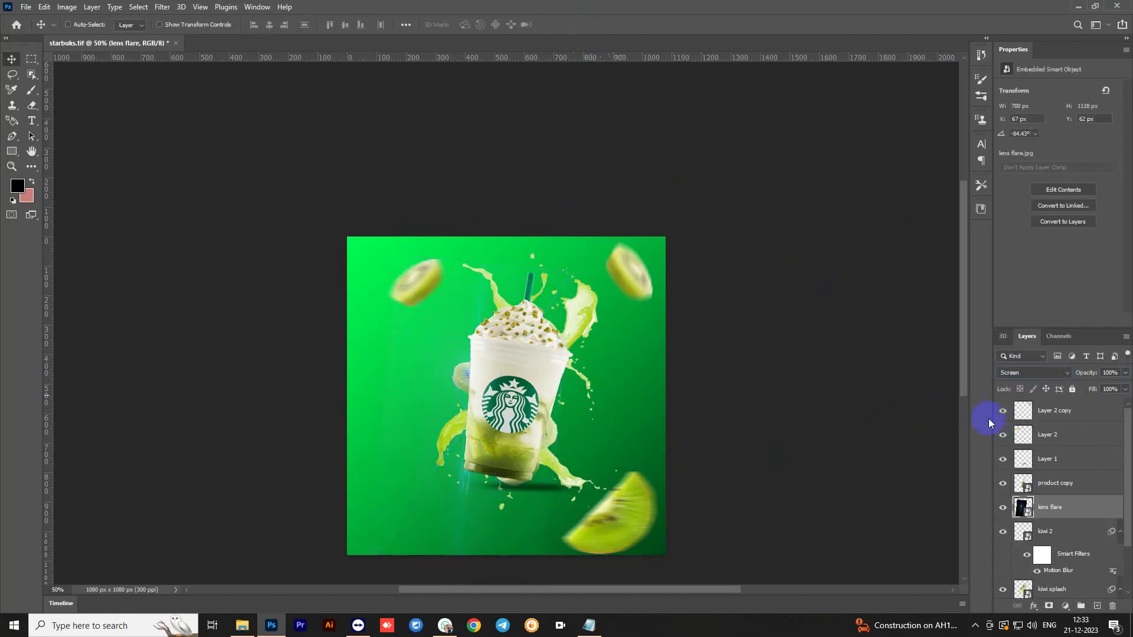
# - Try Lighter Color, nudge the flare left, return to Screen, and duplicate the flare layer
pyautogui.click(1031, 375)
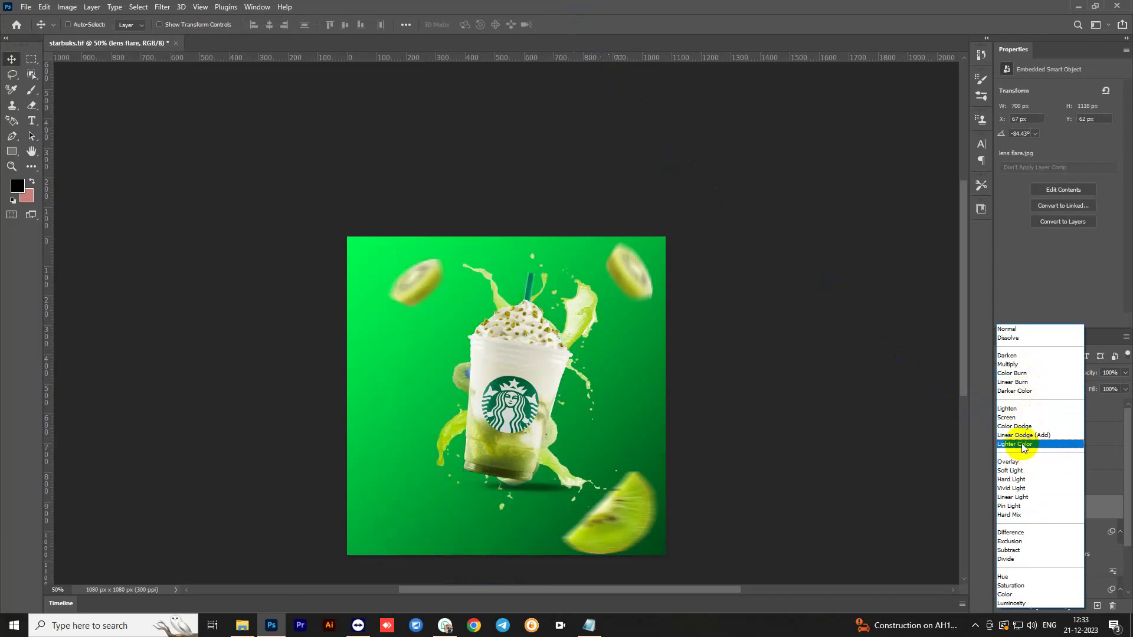
pyautogui.click(1023, 444)
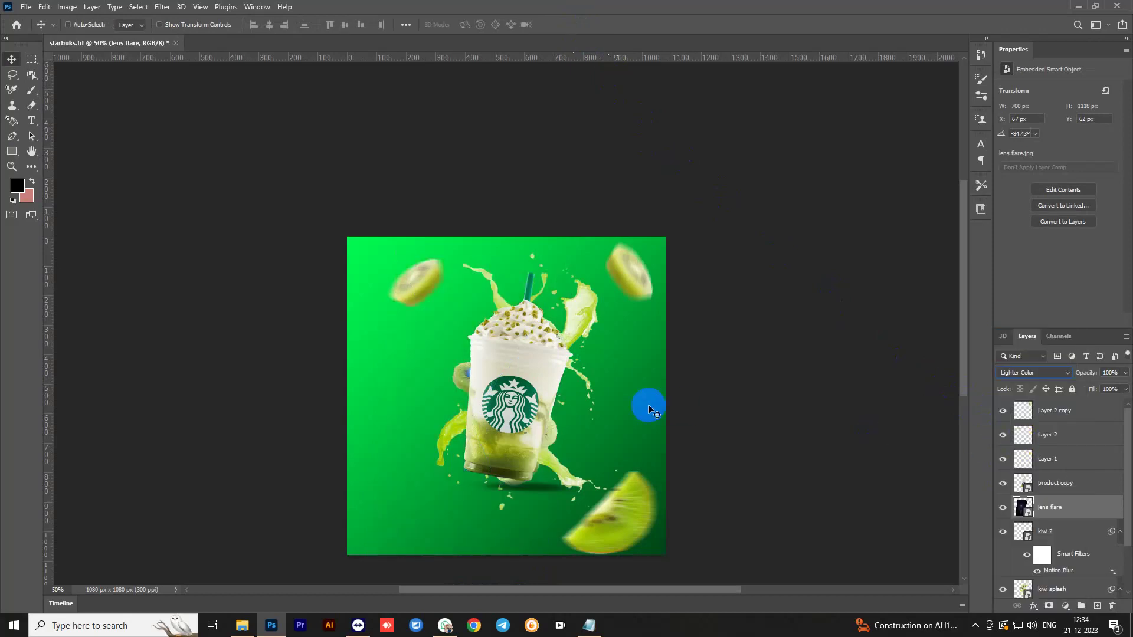
pyautogui.moveTo(469, 376); pyautogui.dragTo(463, 375)
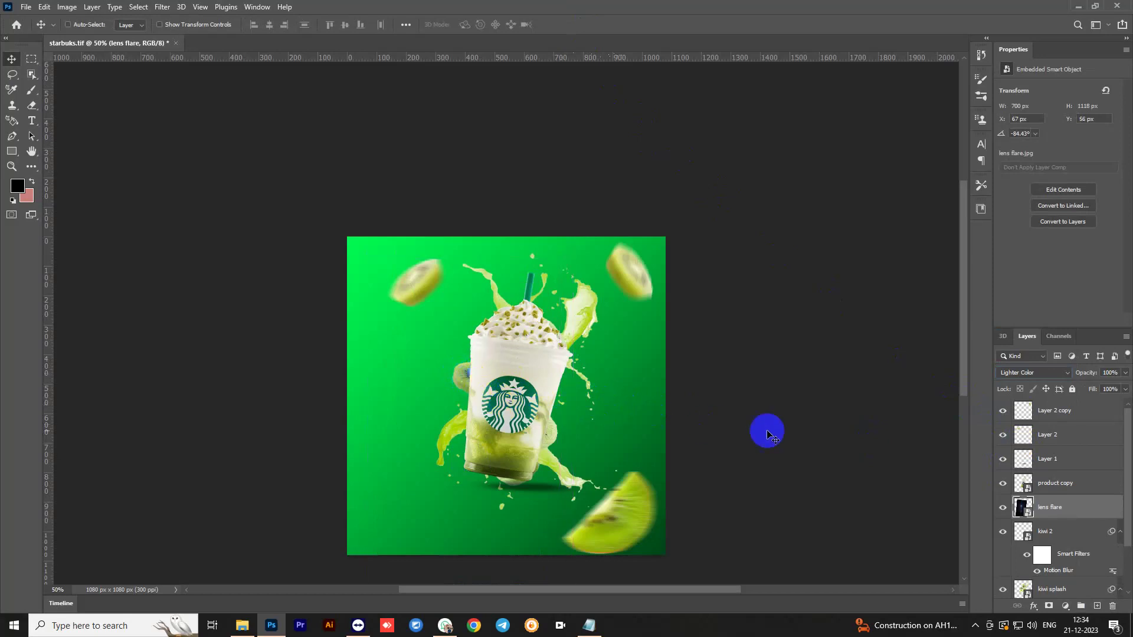
pyautogui.click(1033, 372)
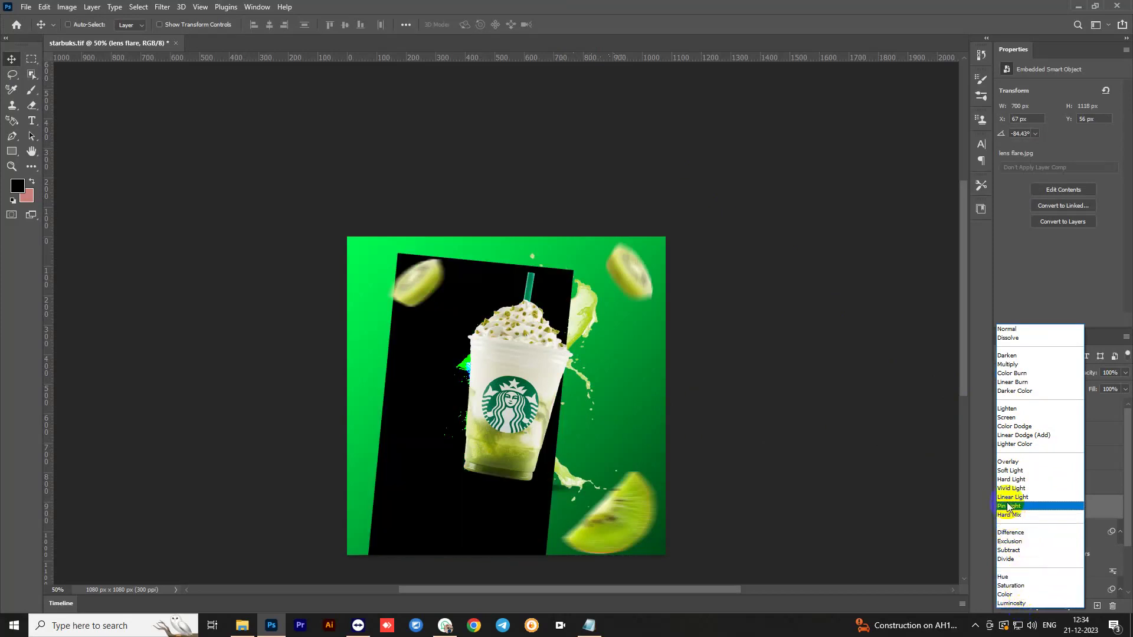
pyautogui.click(1002, 419)
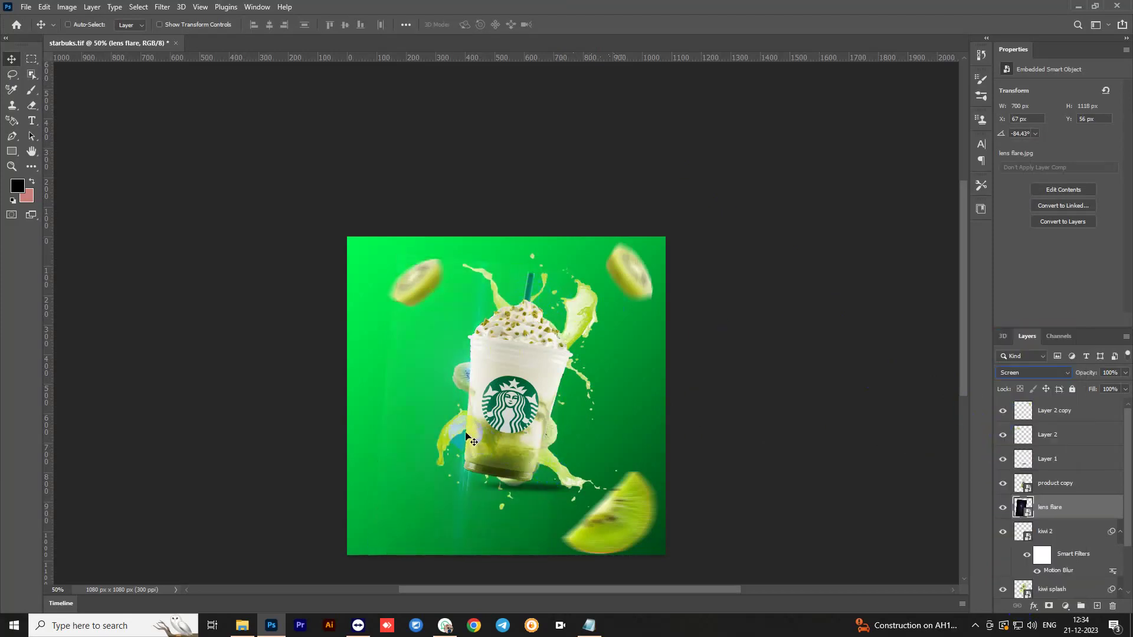
pyautogui.moveTo(1080, 510); pyautogui.dragTo(1096, 605)
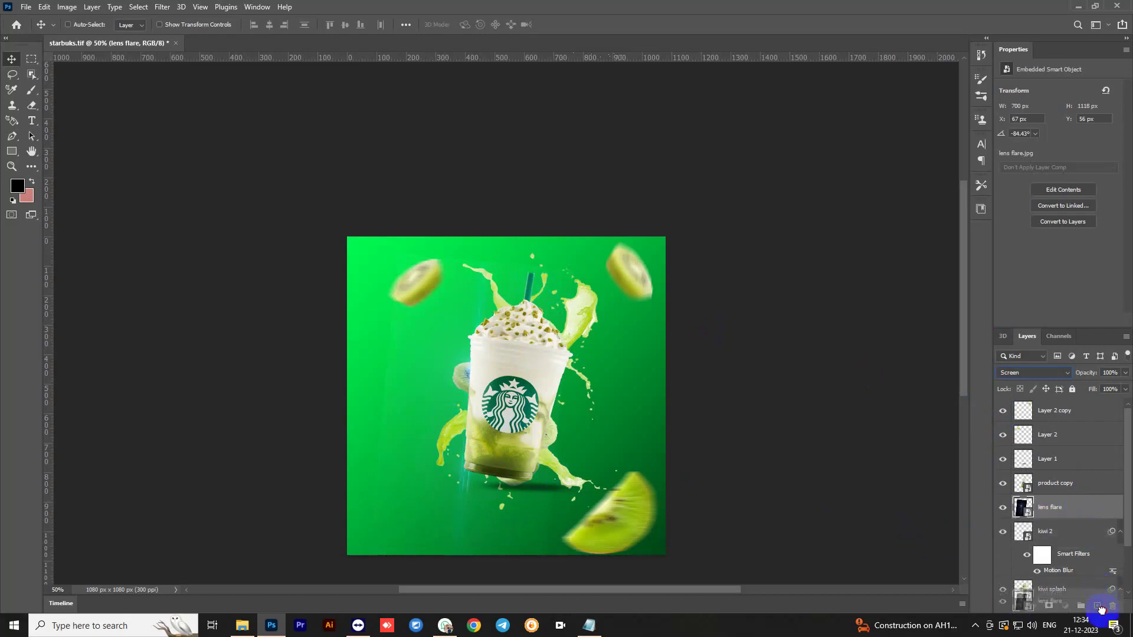
# - Move the flare copy right of the cup and rotate it to about −77.5°
pyautogui.moveTo(476, 377); pyautogui.dragTo(545, 384)
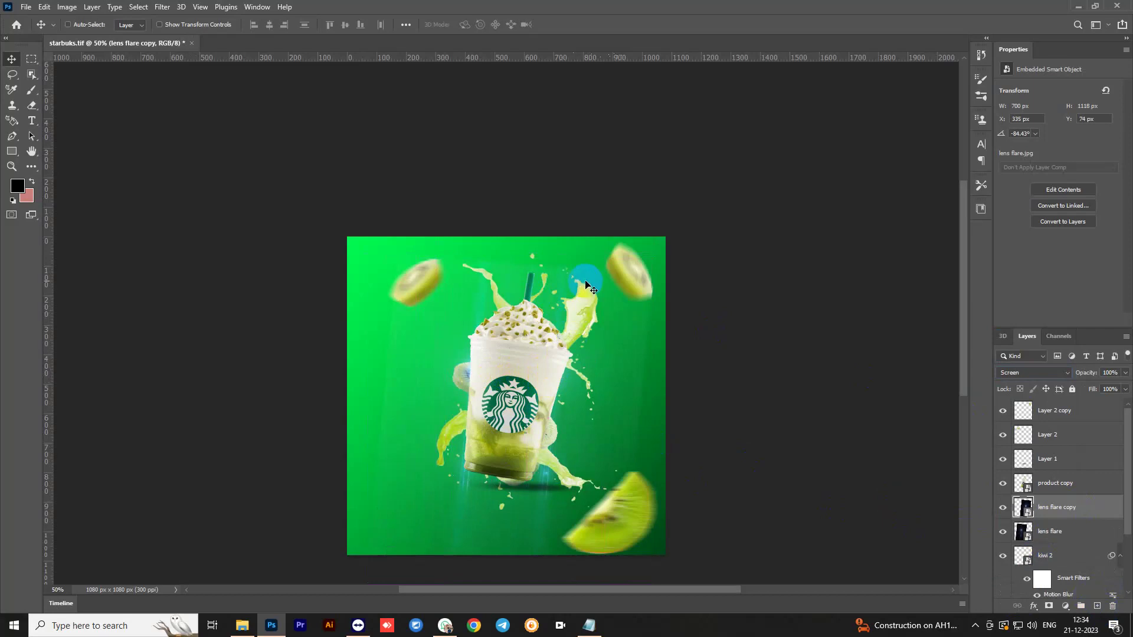
pyautogui.hotkey('ctrl', 't')
pyautogui.moveTo(682, 306); pyautogui.dragTo(673, 282)
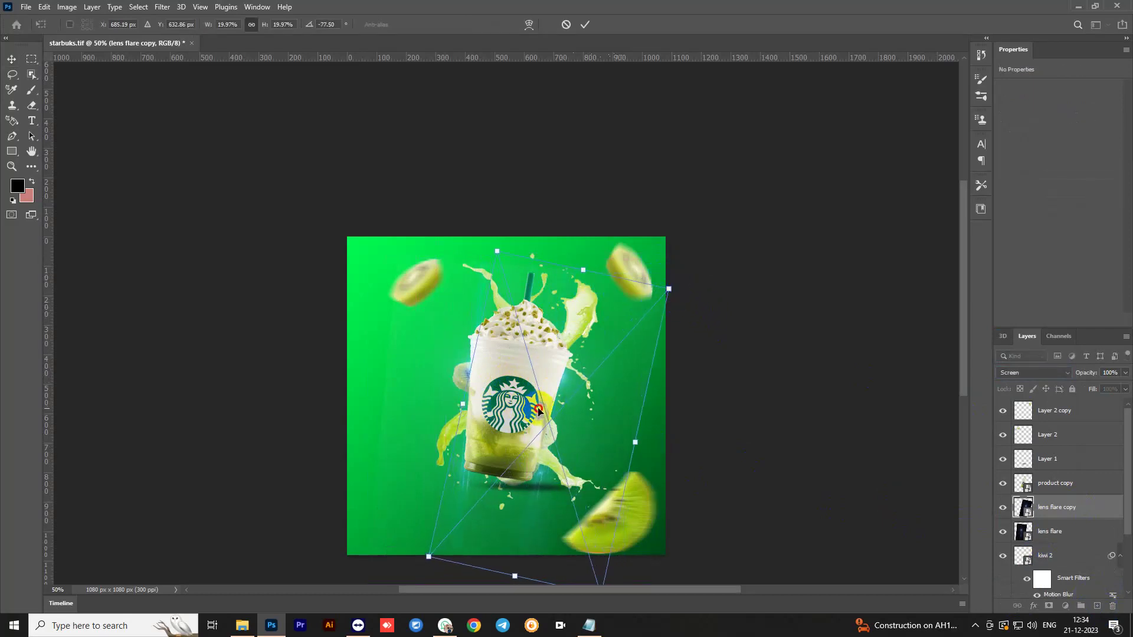
pyautogui.moveTo(538, 410); pyautogui.dragTo(532, 416)
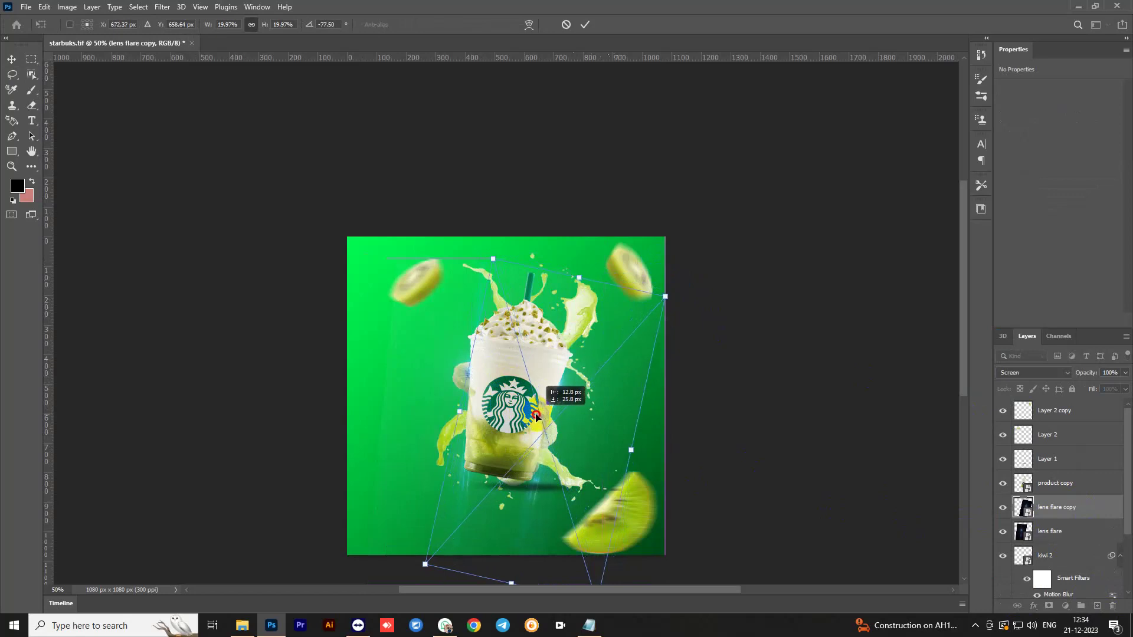
pyautogui.click(583, 26)
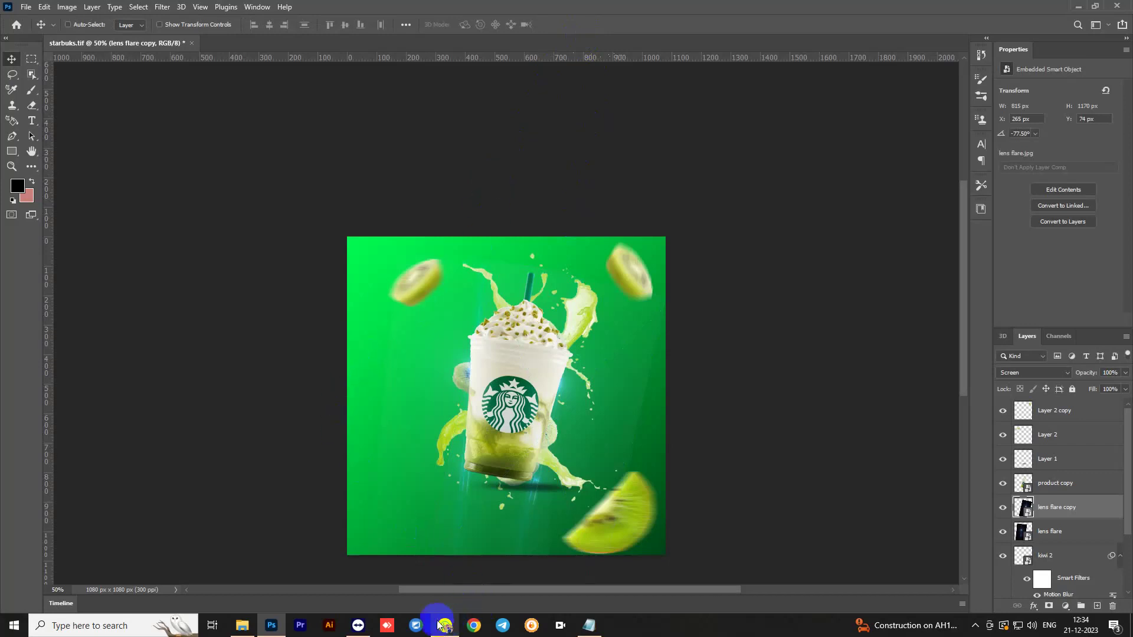
# - Place the pngwing.com (72) leaves image, flipped horizontally and stretched across the upper canvas
pyautogui.click(242, 626)
pyautogui.click(254, 353)
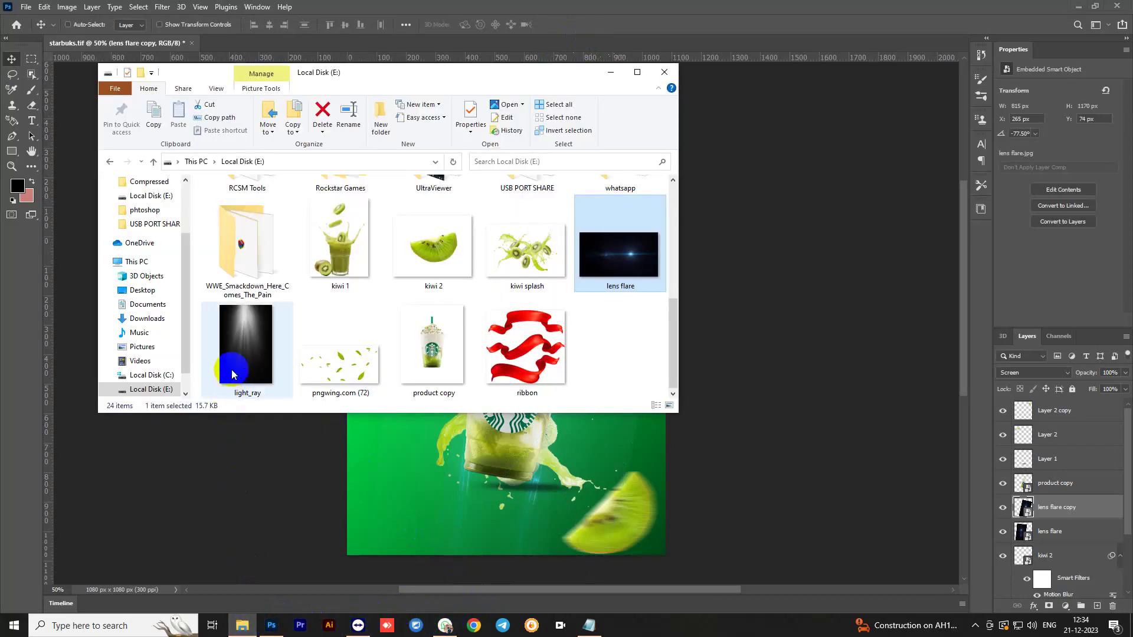
pyautogui.moveTo(339, 363); pyautogui.dragTo(433, 465)
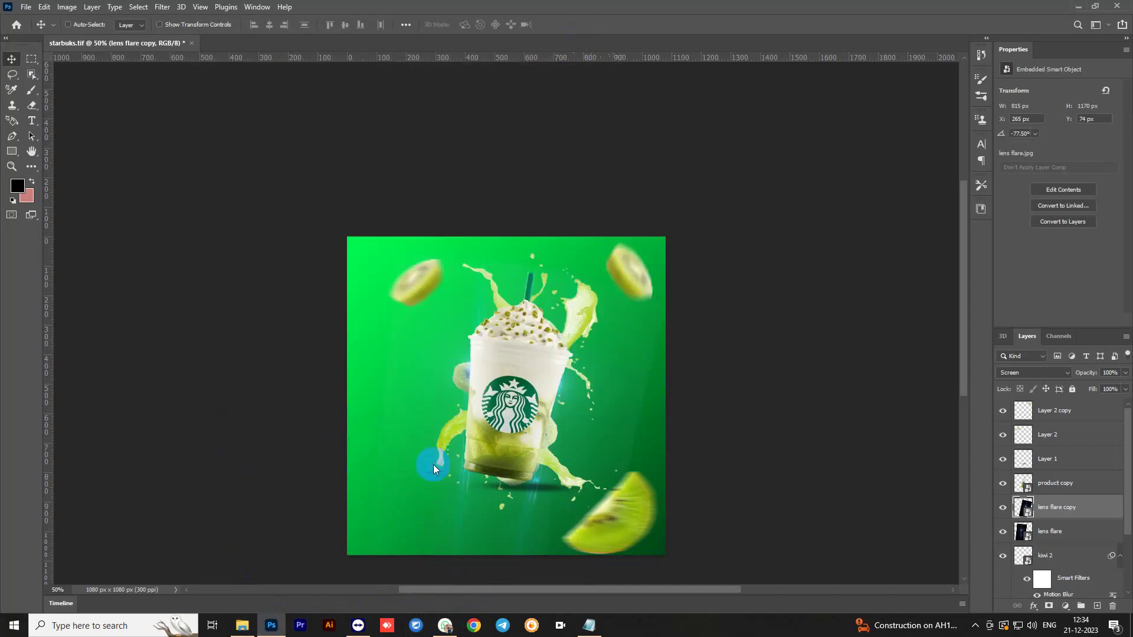
pyautogui.moveTo(502, 390); pyautogui.dragTo(503, 296)
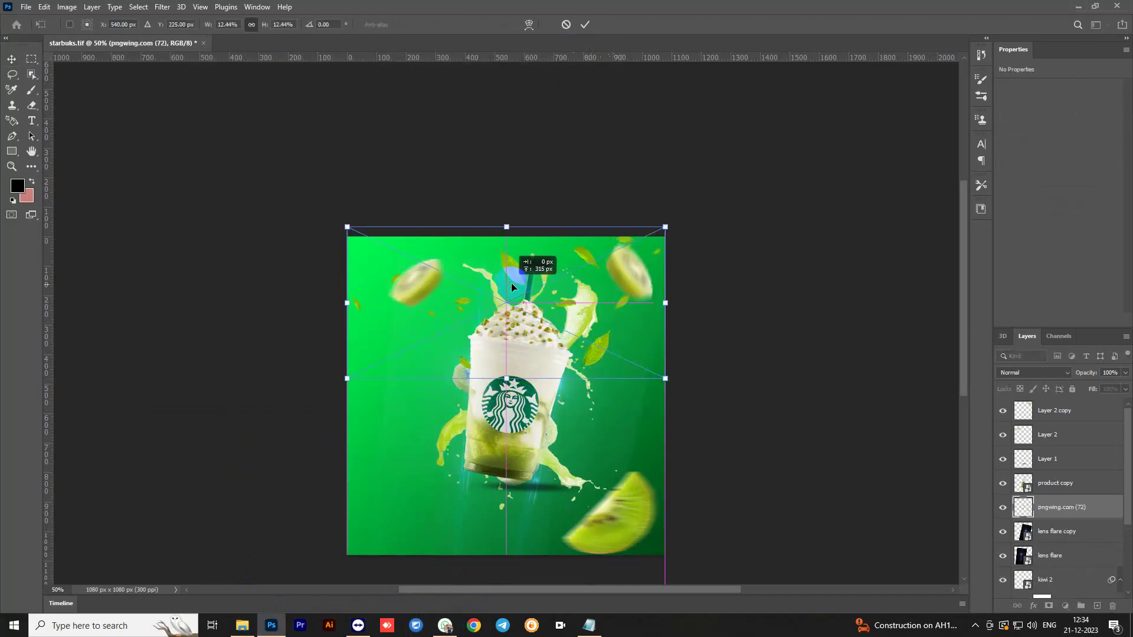
pyautogui.moveTo(659, 301)
pyautogui.mouseDown()
pyautogui.moveTo(173, 293)
pyautogui.moveTo(446, 298)
pyautogui.mouseUp()
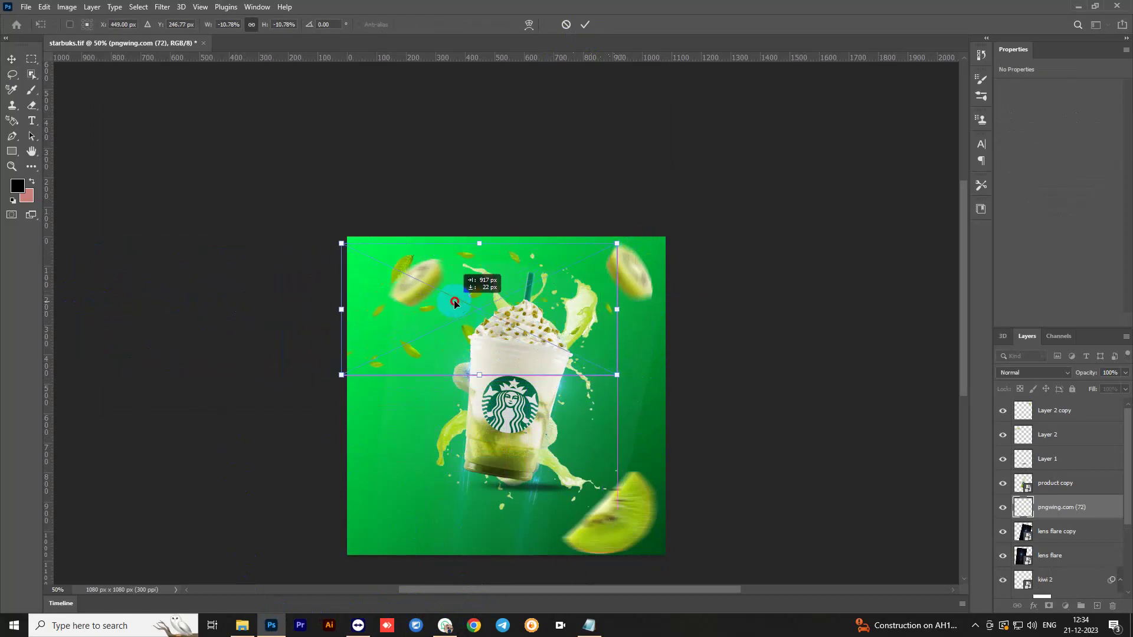
pyautogui.moveTo(613, 308); pyautogui.dragTo(802, 307)
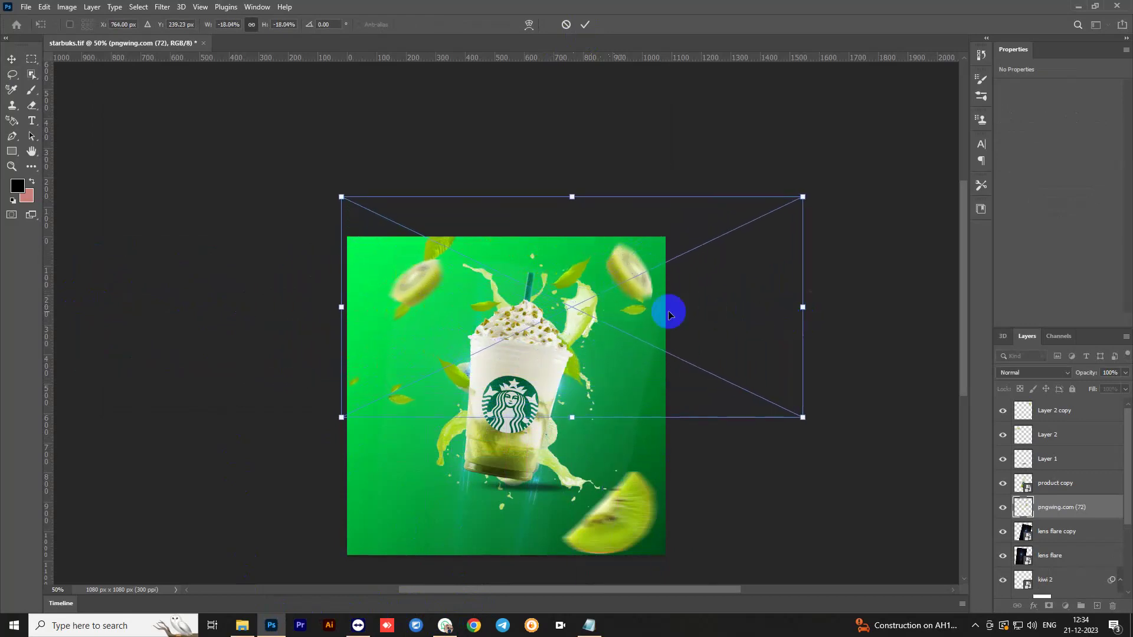
pyautogui.moveTo(585, 312)
pyautogui.mouseDown()
pyautogui.moveTo(545, 312)
pyautogui.moveTo(554, 292)
pyautogui.mouseUp()
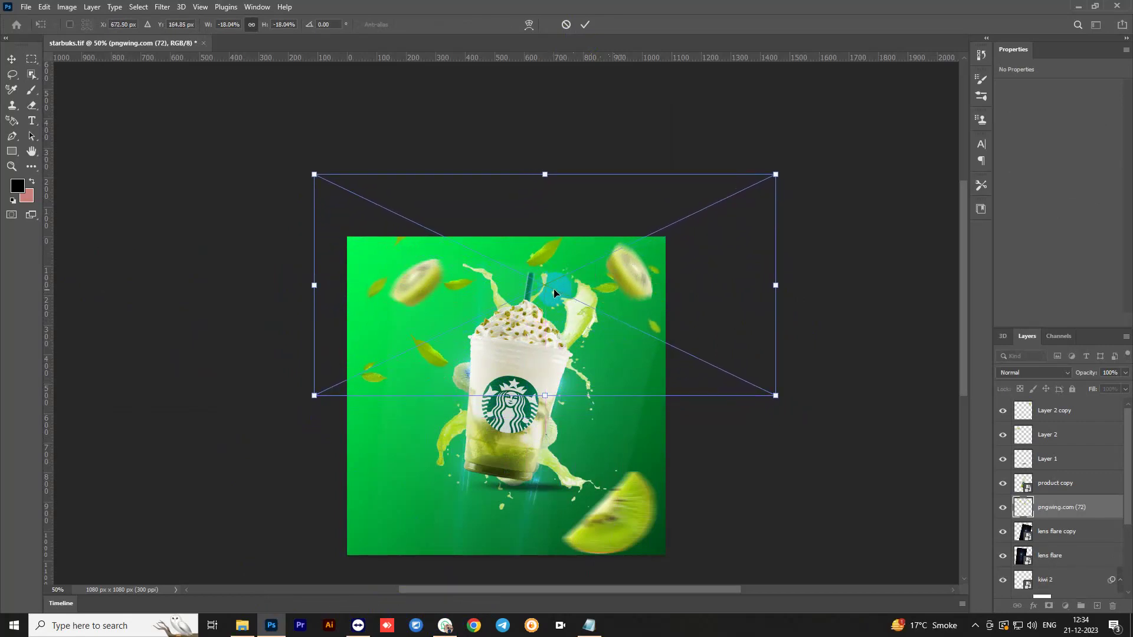
pyautogui.click(585, 25)
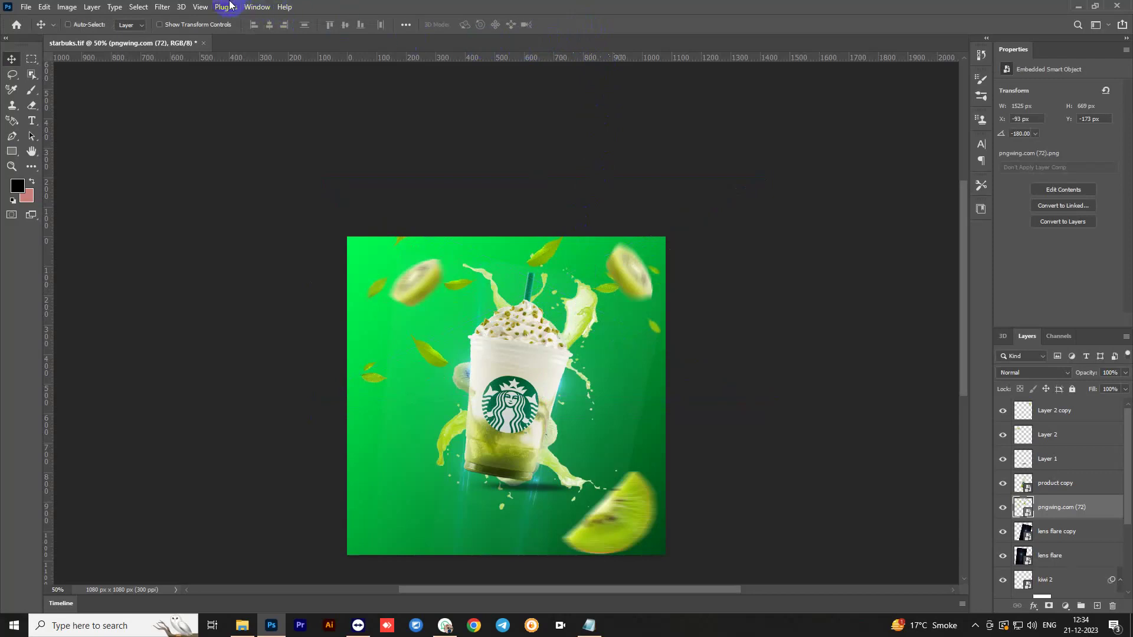
# - Apply a Spin Radial Blur of amount 10 to the leaves, then duplicate the layer
pyautogui.click(163, 6)
pyautogui.moveTo(212, 158)
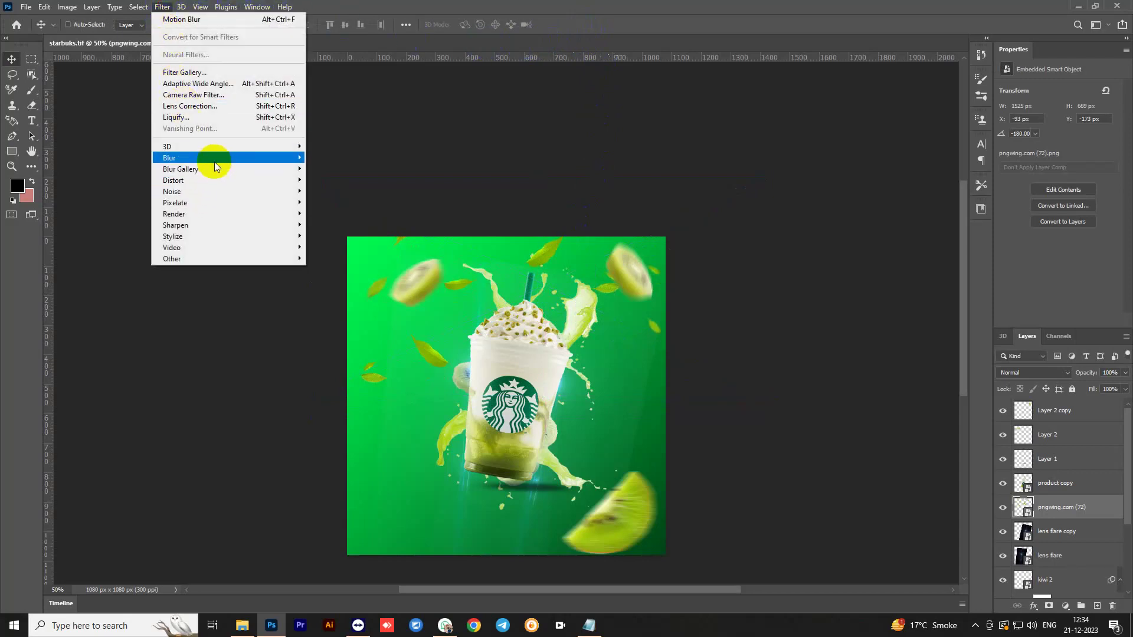
pyautogui.click(333, 235)
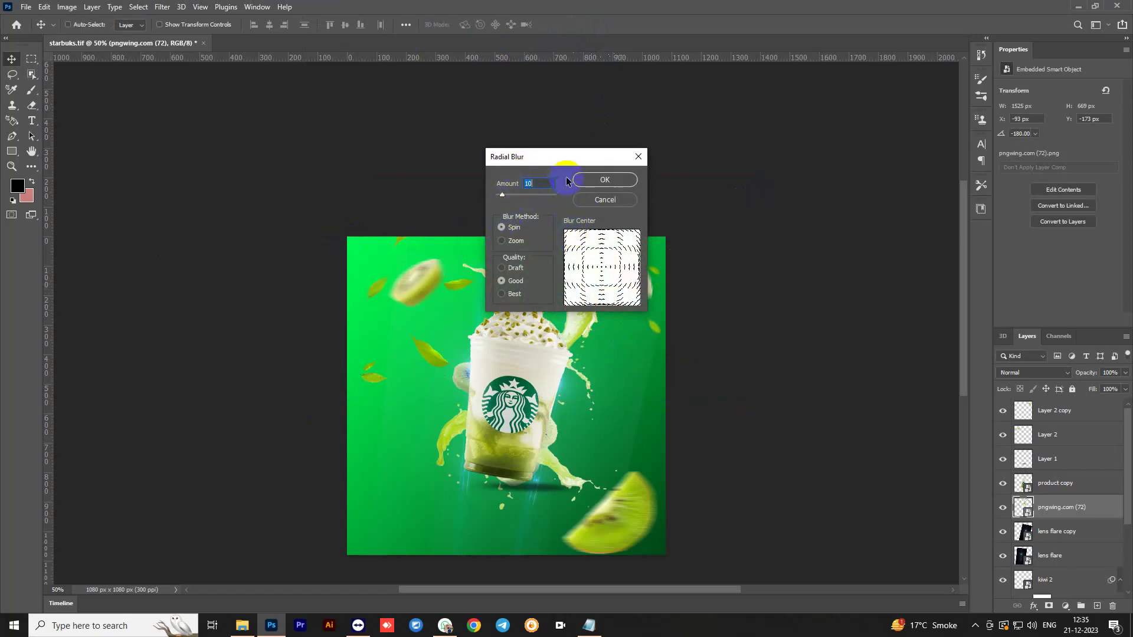
pyautogui.click(594, 180)
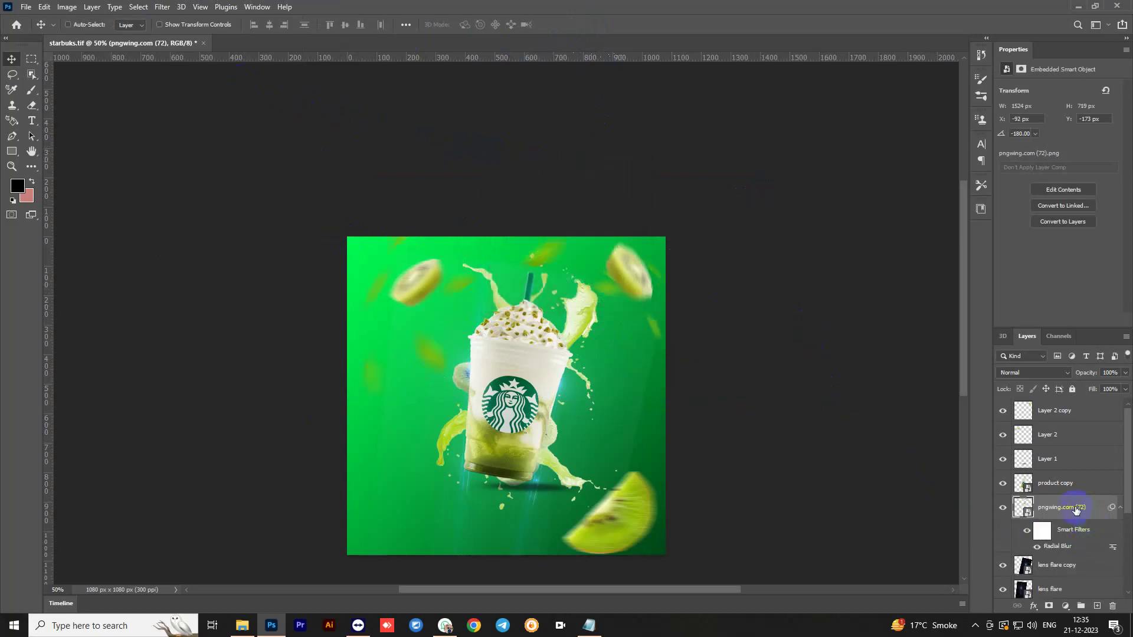
pyautogui.moveTo(1075, 510)
pyautogui.mouseDown()
pyautogui.moveTo(1092, 536)
pyautogui.moveTo(1099, 592)
pyautogui.mouseUp()
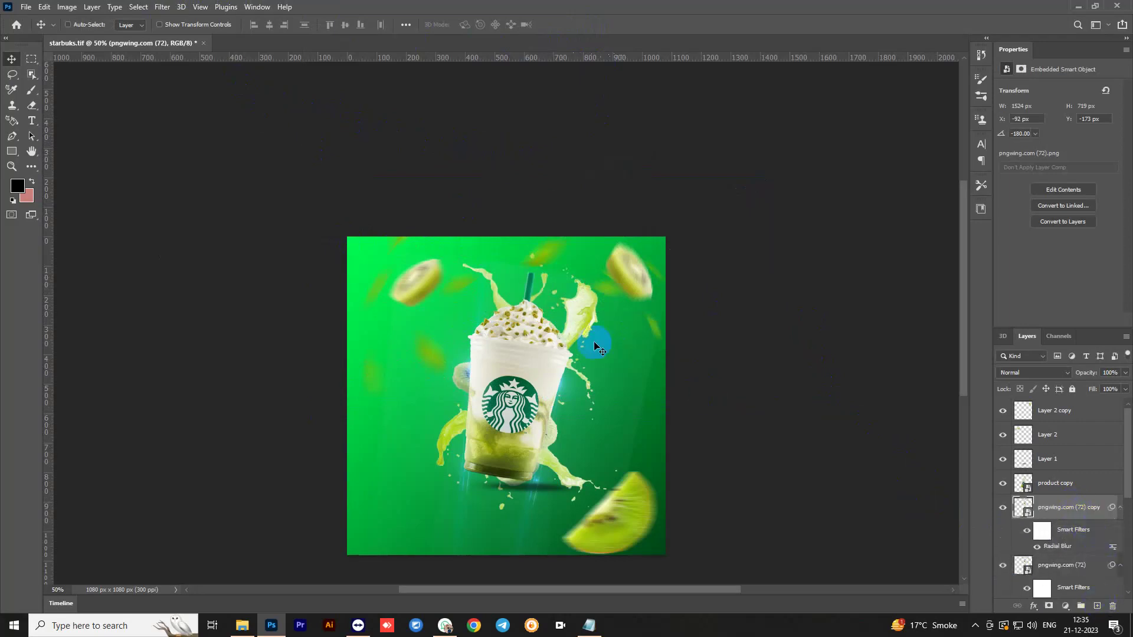
# - Move the leaves copy to the lower canvas and stack it below lens flare and kiwi splash
pyautogui.moveTo(490, 289)
pyautogui.mouseDown()
pyautogui.moveTo(495, 502)
pyautogui.moveTo(508, 511)
pyautogui.mouseUp()
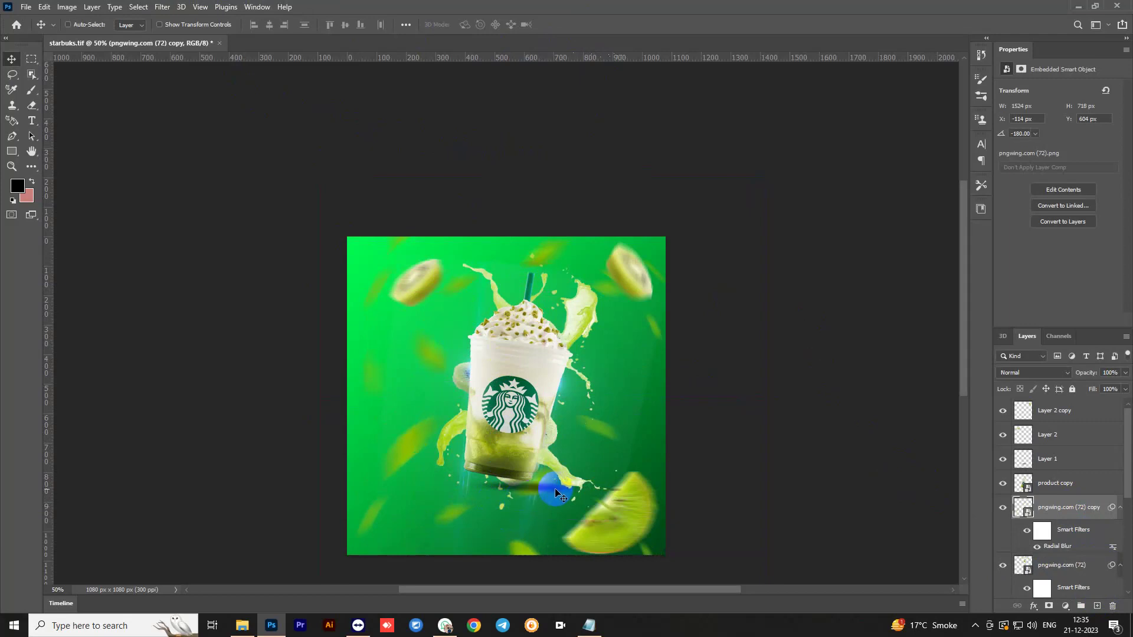
pyautogui.moveTo(1077, 508)
pyautogui.mouseDown()
pyautogui.moveTo(1065, 497)
pyautogui.moveTo(1066, 577)
pyautogui.mouseUp()
pyautogui.scroll(-3, 1060, 553)
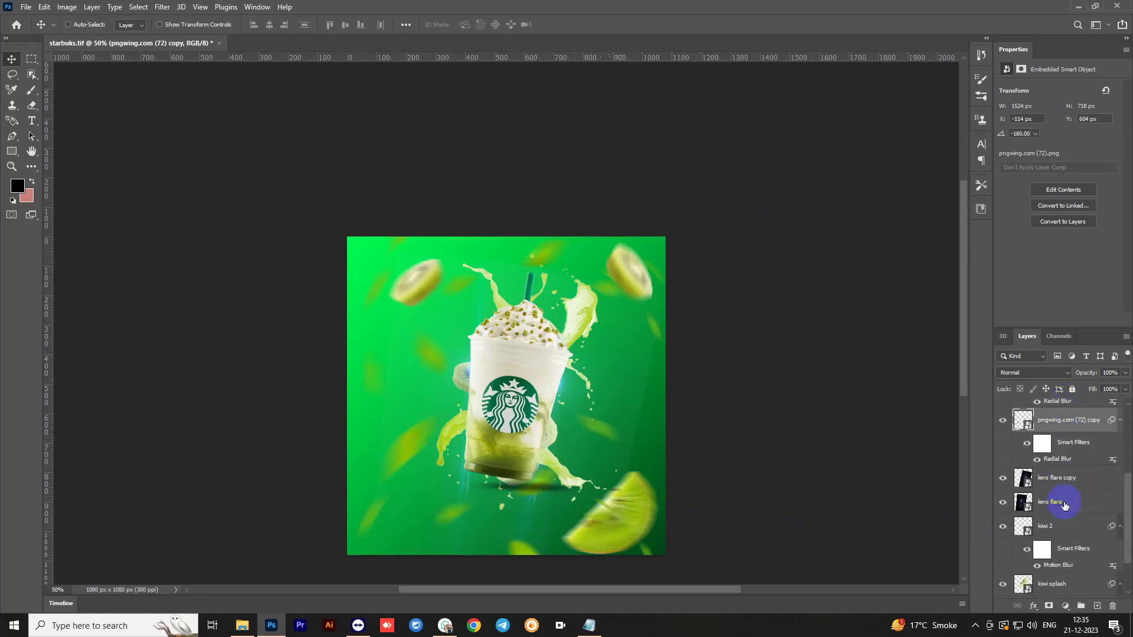
pyautogui.moveTo(1068, 404); pyautogui.dragTo(1062, 513)
pyautogui.moveTo(1056, 403); pyautogui.dragTo(1061, 492)
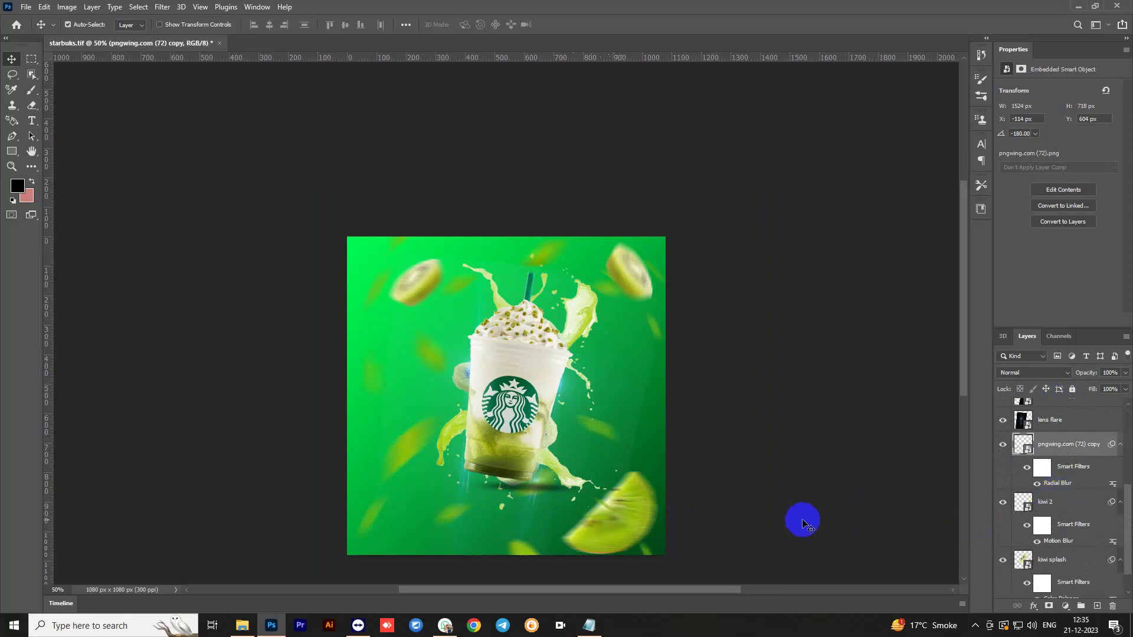
pyautogui.hotkey('ctrl', '[')
pyautogui.hotkey('ctrl', '[')
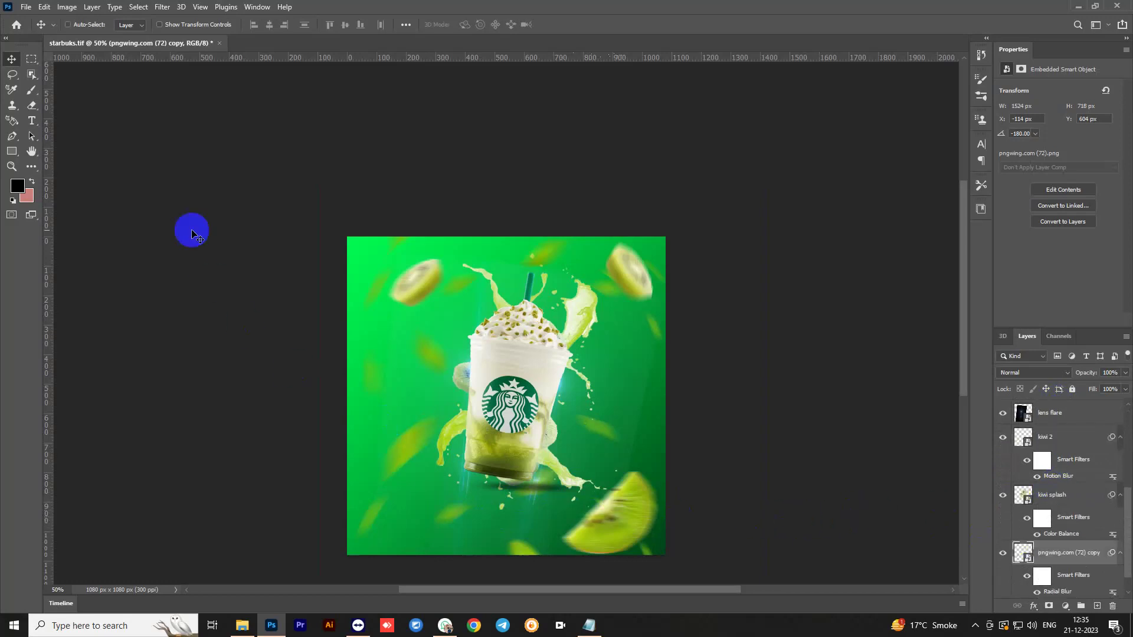
pyautogui.scroll(1, 894, 433)
pyautogui.scroll(1, 1082, 526)
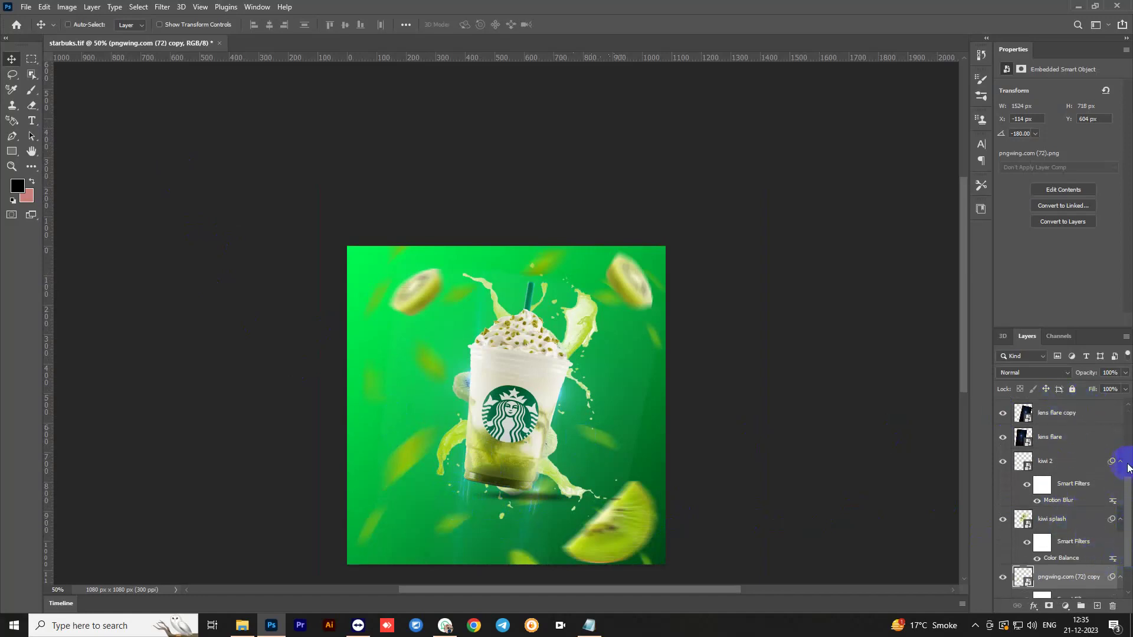
pyautogui.moveTo(1128, 496); pyautogui.dragTo(1125, 430)
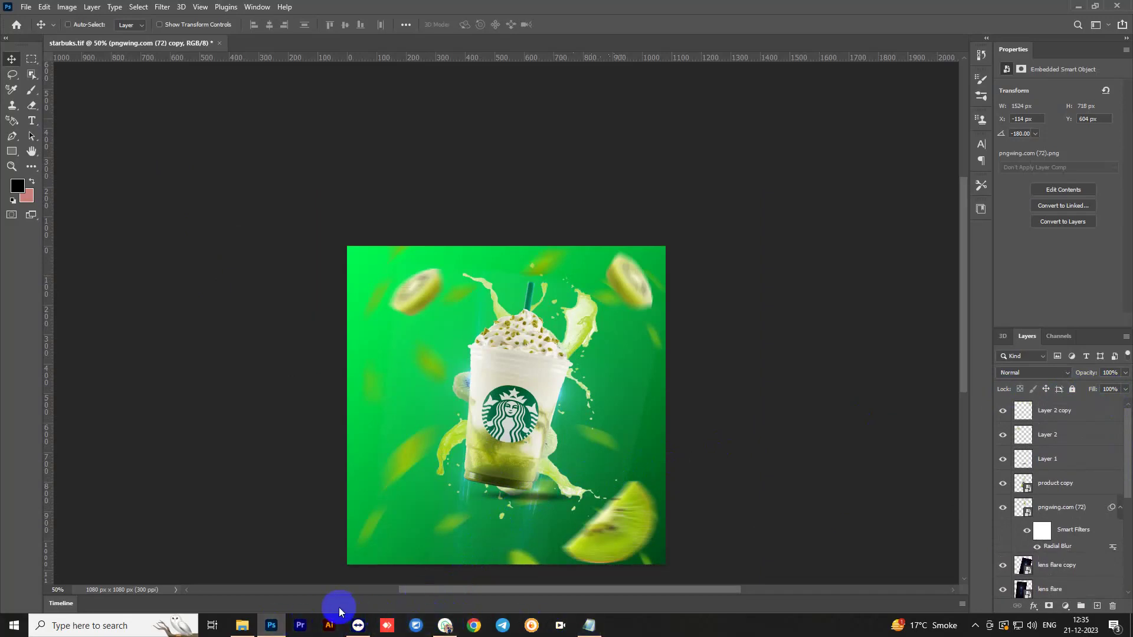
# - Place the light_ray image from the assets folder onto the ad canvas
pyautogui.click(241, 625)
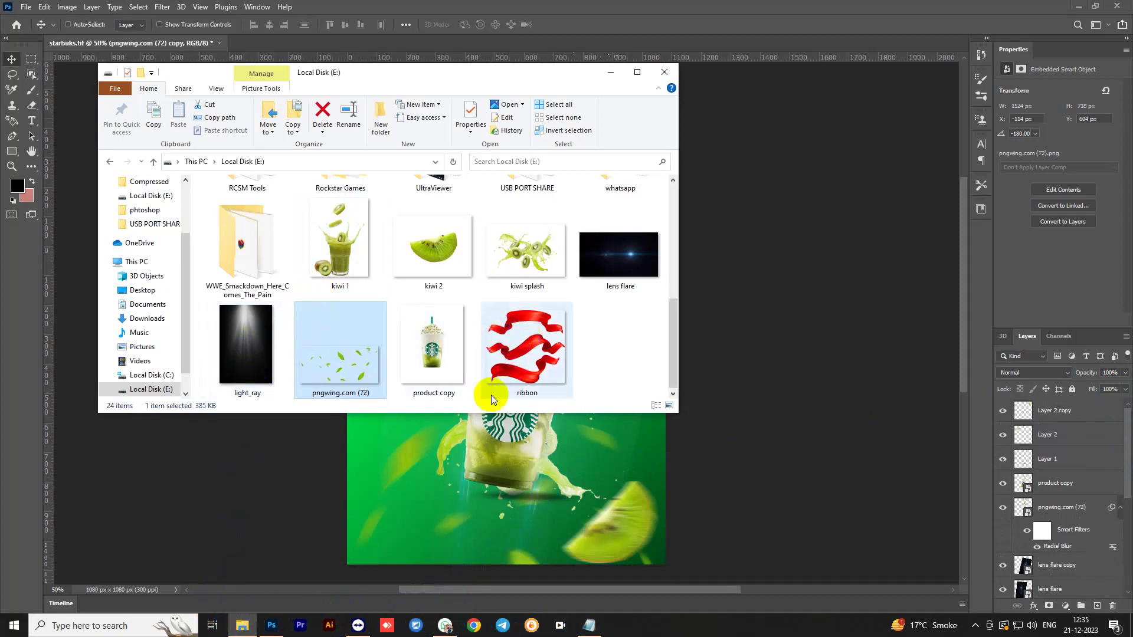
pyautogui.moveTo(246, 343); pyautogui.dragTo(448, 487)
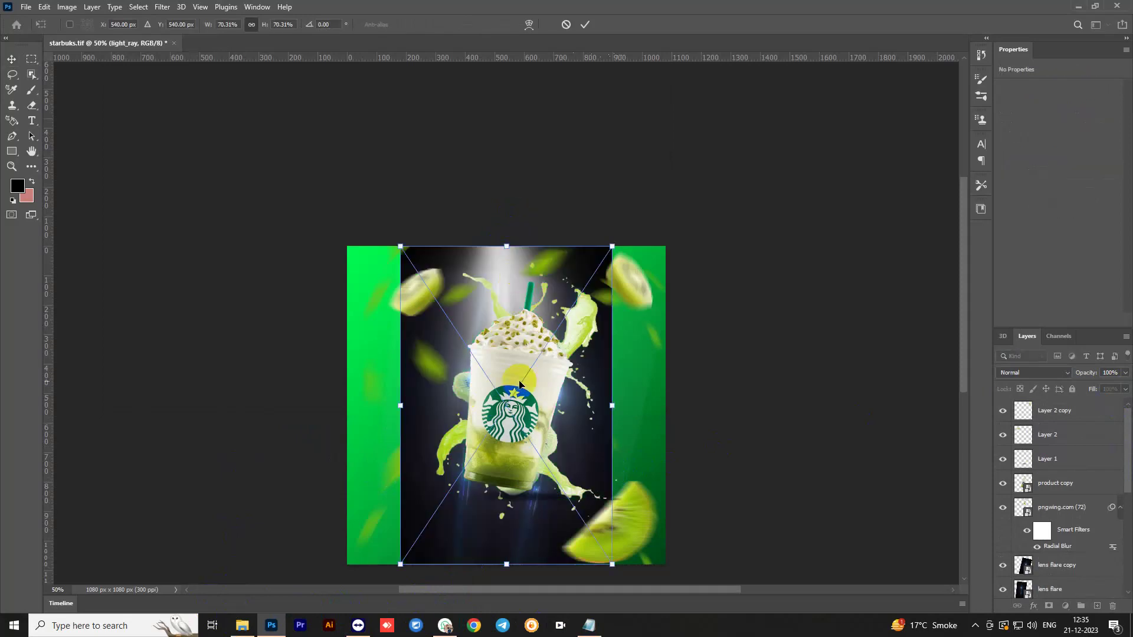
pyautogui.moveTo(519, 422); pyautogui.dragTo(464, 422)
pyautogui.moveTo(560, 565)
pyautogui.mouseDown()
pyautogui.moveTo(612, 559)
pyautogui.moveTo(741, 440)
pyautogui.mouseUp()
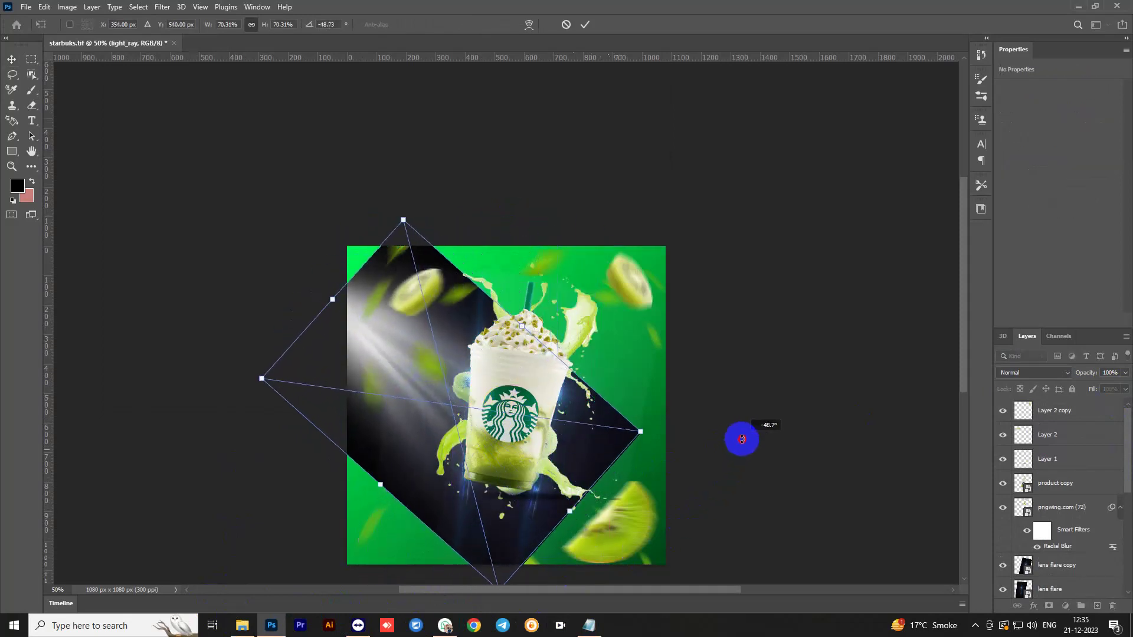
# - Rotate light_ray about −49°, enlarge it to 156%, set Screen blending, and commit
pyautogui.moveTo(572, 508)
pyautogui.mouseDown()
pyautogui.moveTo(678, 574)
pyautogui.moveTo(796, 614)
pyautogui.moveTo(816, 574)
pyautogui.mouseUp()
pyautogui.moveTo(528, 302); pyautogui.dragTo(498, 260)
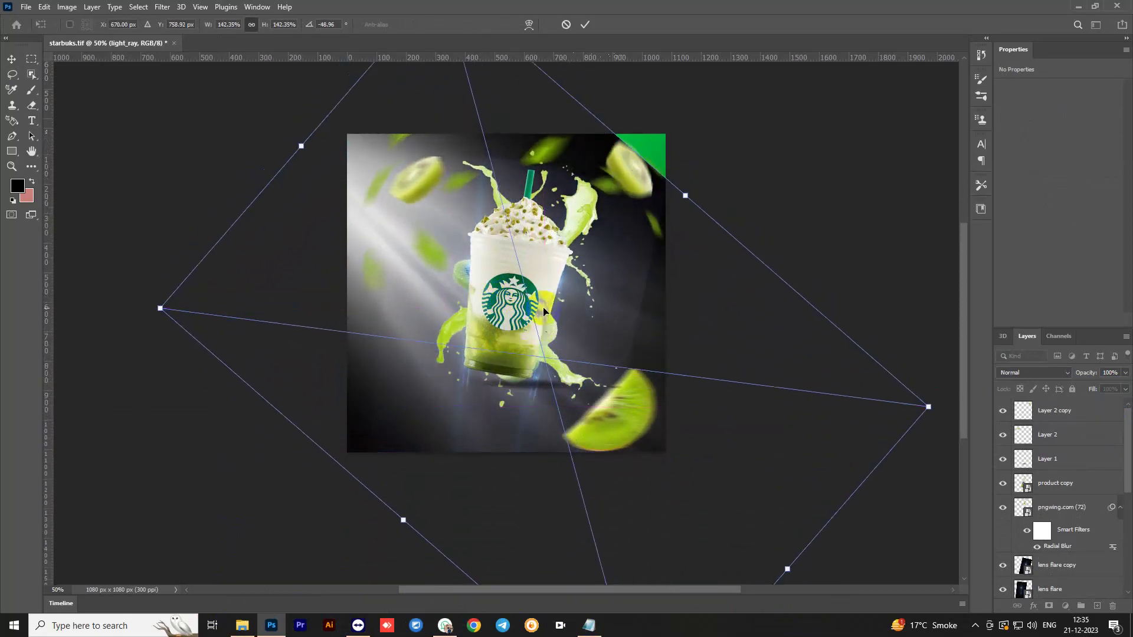
pyautogui.scroll(3, 507, 325)
pyautogui.moveTo(686, 252)
pyautogui.mouseDown()
pyautogui.moveTo(743, 175)
pyautogui.moveTo(713, 227)
pyautogui.moveTo(738, 187)
pyautogui.mouseUp()
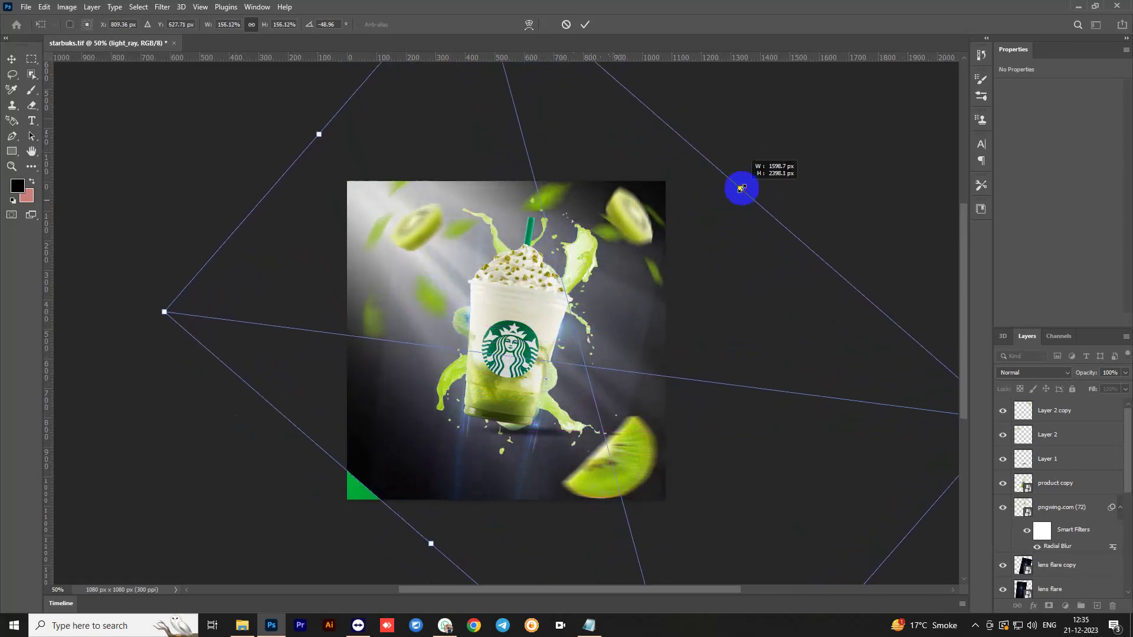
pyautogui.moveTo(507, 254)
pyautogui.mouseDown()
pyautogui.moveTo(549, 310)
pyautogui.moveTo(523, 303)
pyautogui.mouseUp()
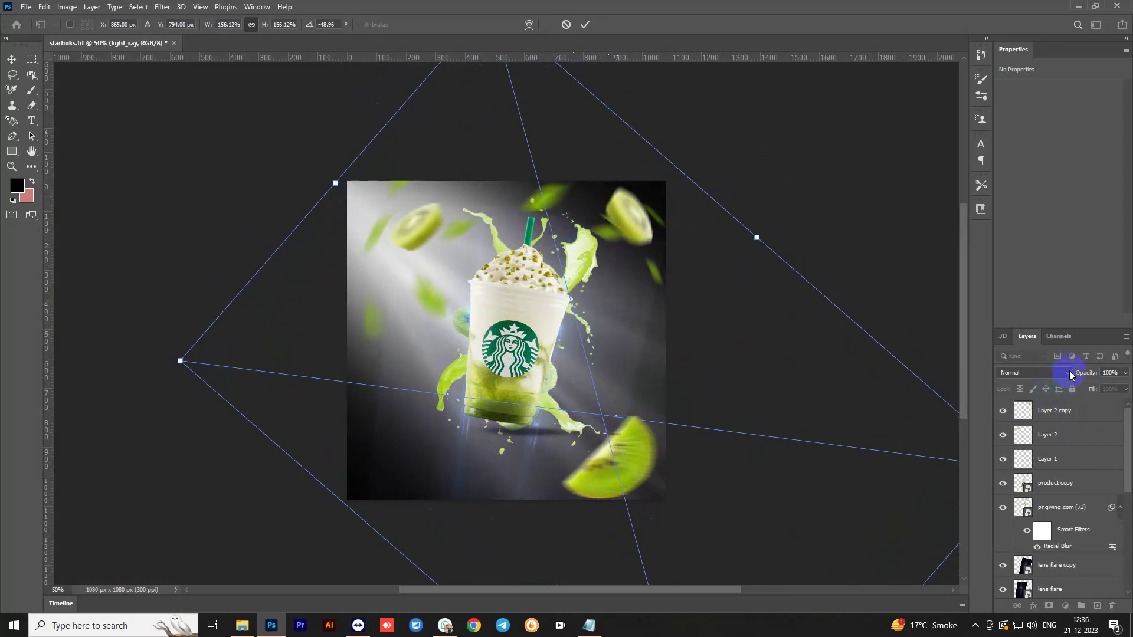
pyautogui.click(1071, 375)
pyautogui.click(1005, 421)
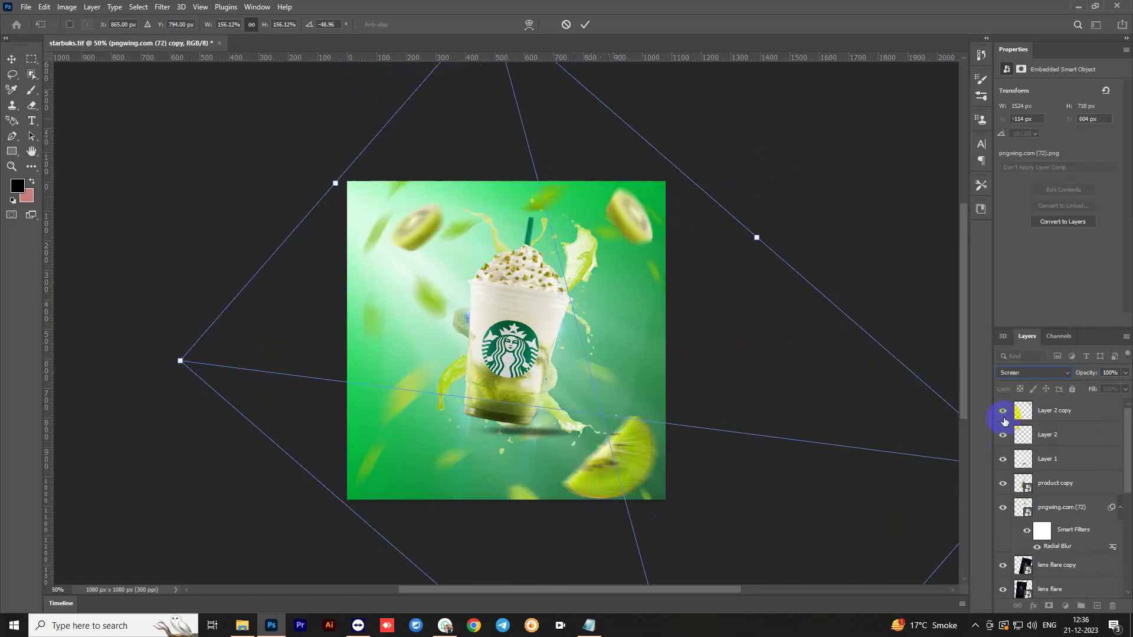
pyautogui.click(585, 25)
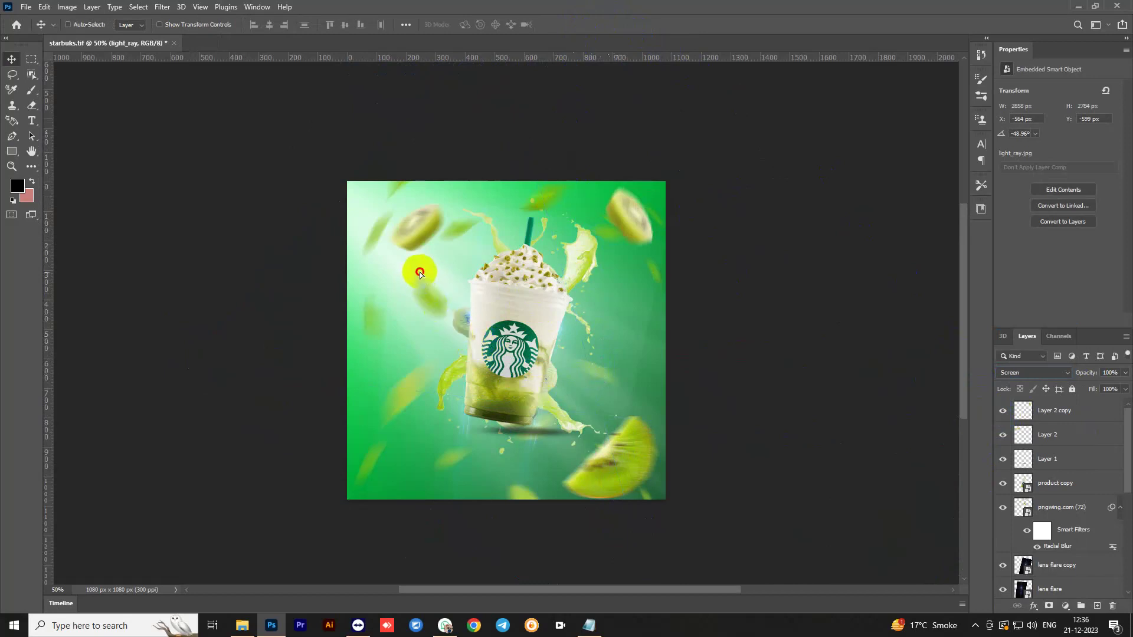
# - Nudge light_ray slightly up-left, pick the Brush tool, and drop the layer beneath kiwi splash
pyautogui.moveTo(420, 273); pyautogui.dragTo(396, 259)
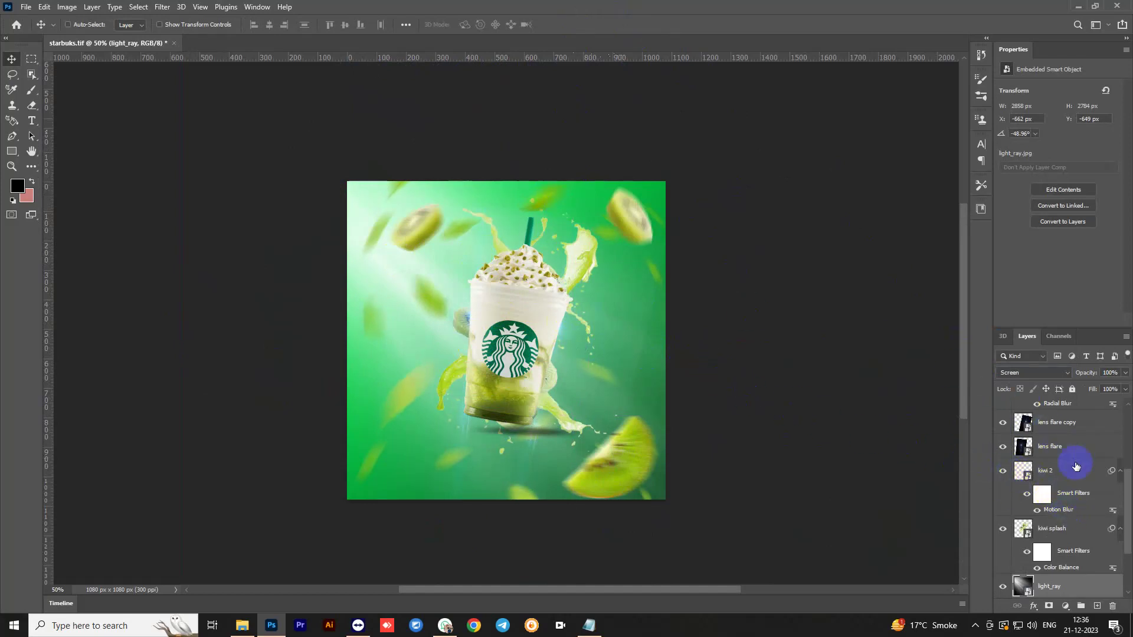
pyautogui.scroll(-3, 1080, 469)
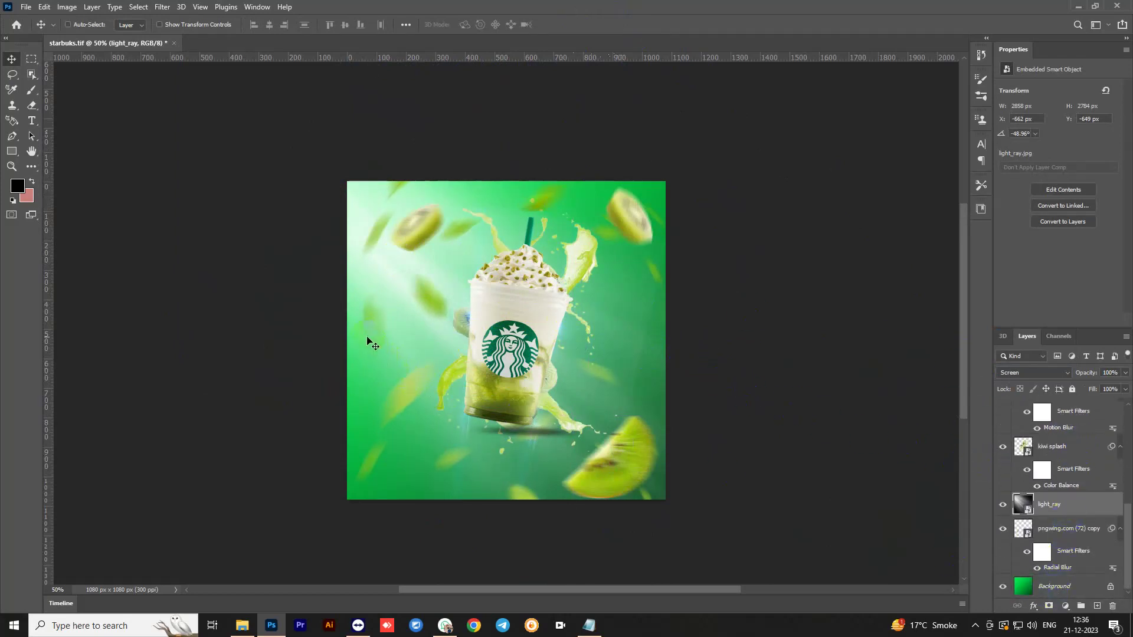
pyautogui.click(28, 90)
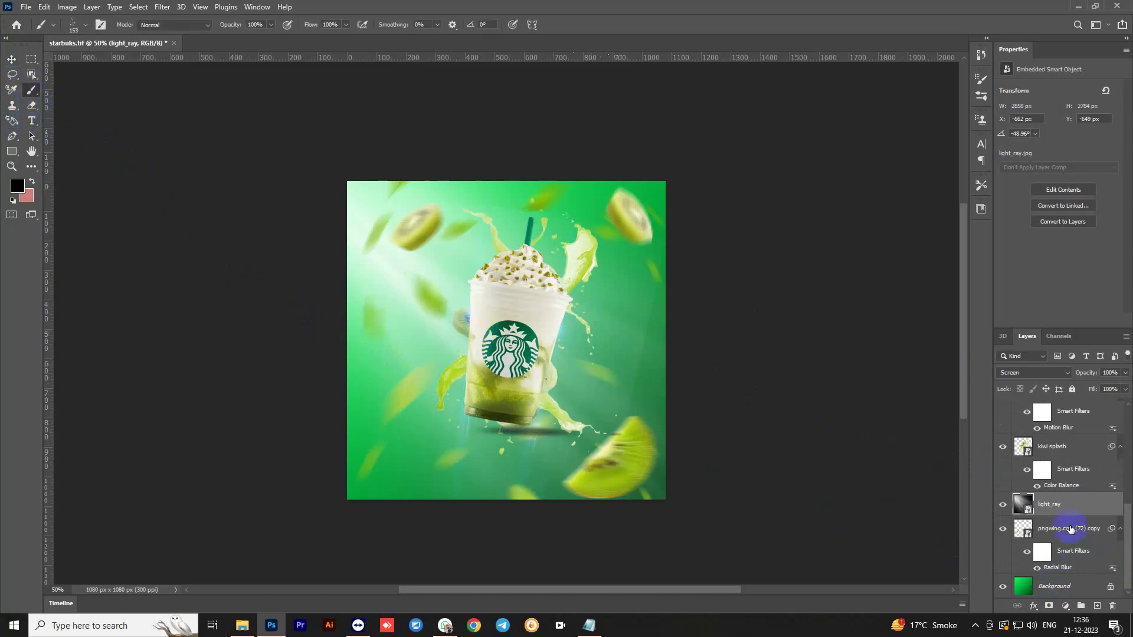
pyautogui.moveTo(1130, 540); pyautogui.dragTo(1124, 392)
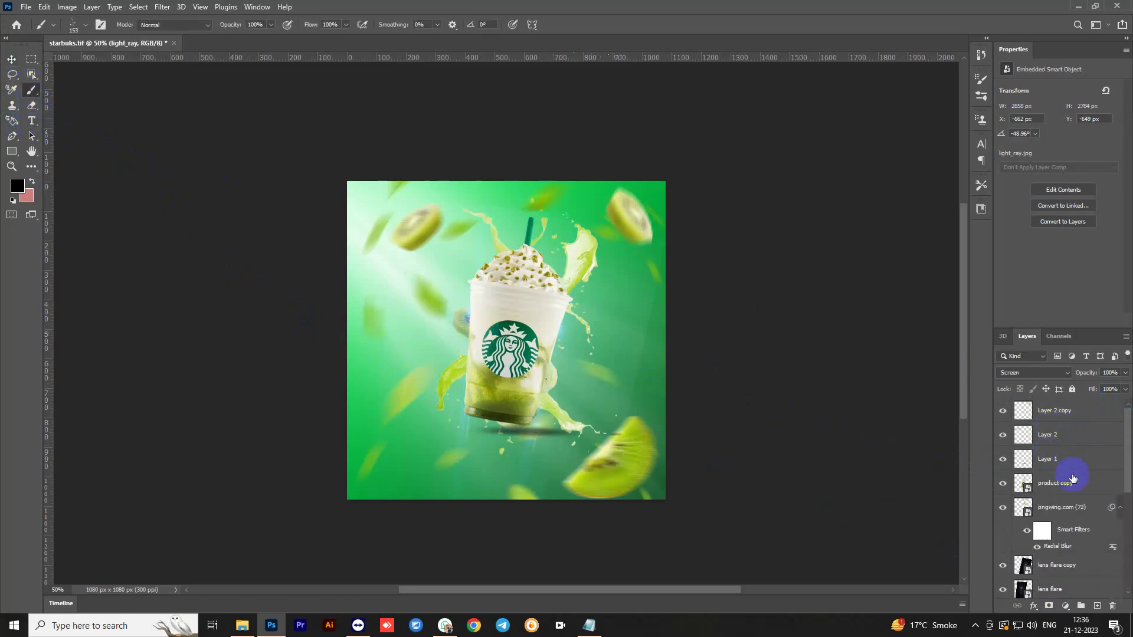
# - Rasterize the product copy cup layer, then undo the test brush stroke
pyautogui.click(1049, 491)
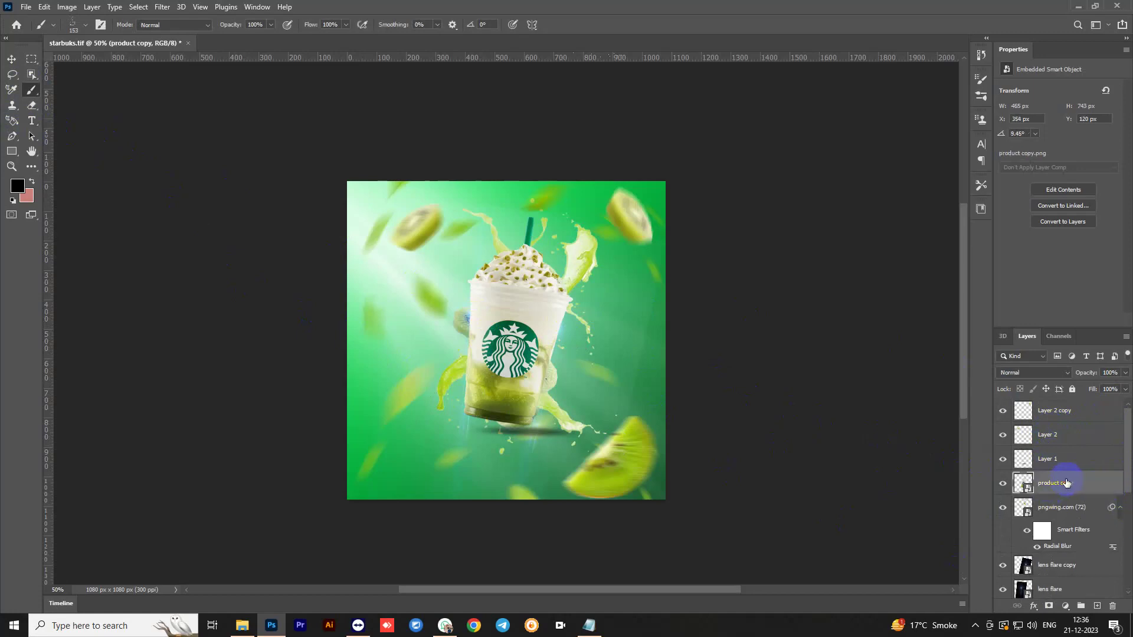
pyautogui.click(484, 315)
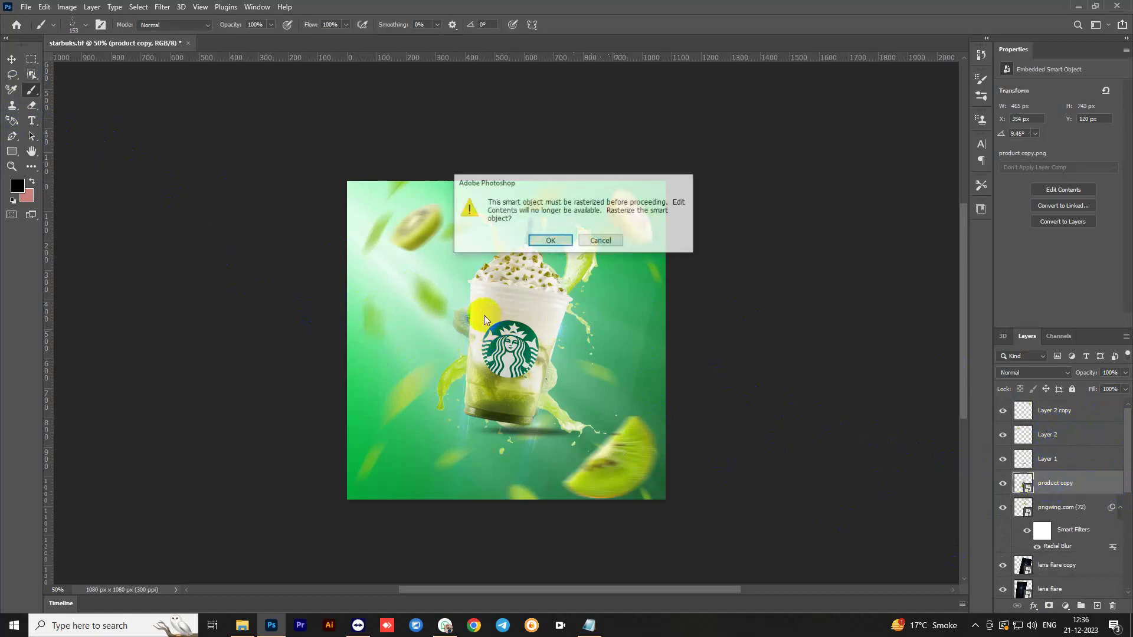
pyautogui.click(550, 241)
pyautogui.moveTo(472, 322)
pyautogui.mouseDown()
pyautogui.moveTo(480, 308)
pyautogui.moveTo(473, 356)
pyautogui.mouseUp()
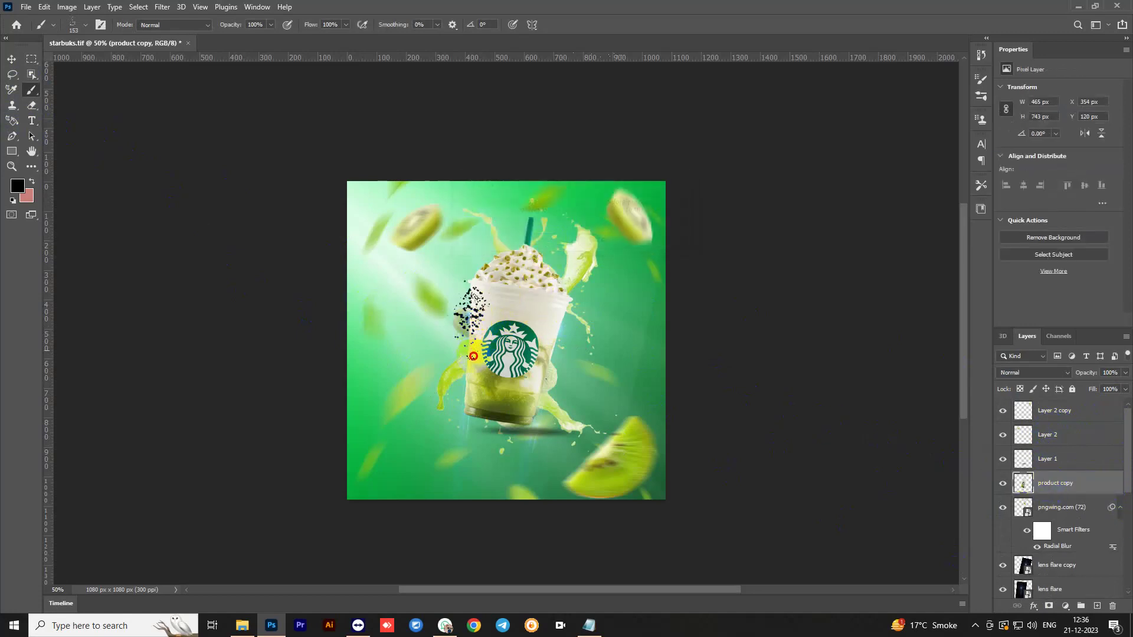
pyautogui.hotkey('ctrl', 'z')
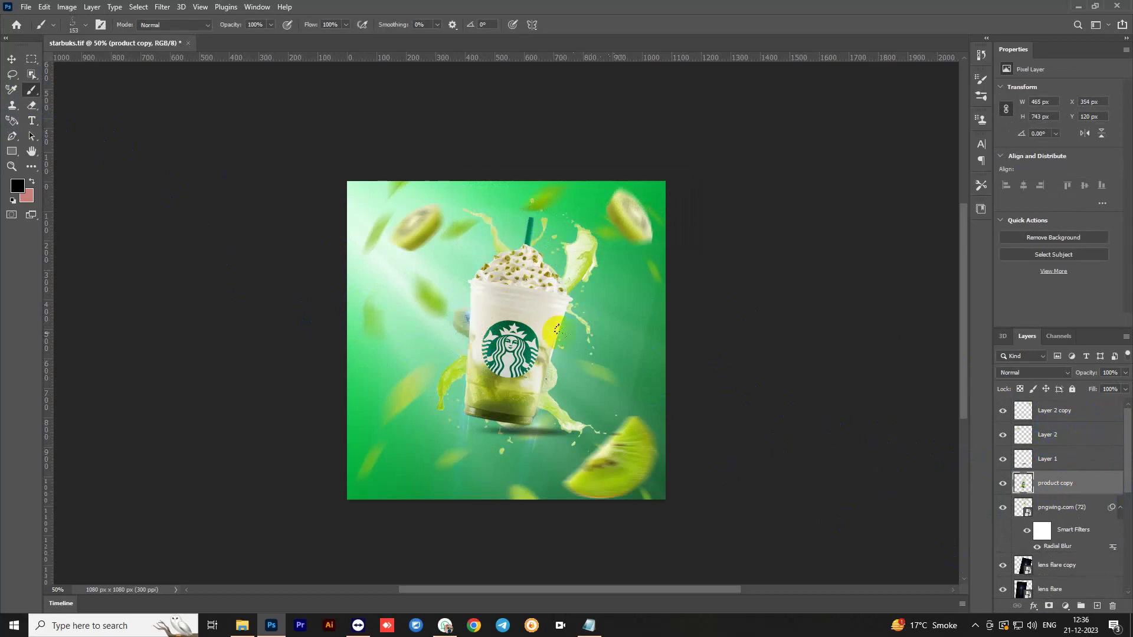
# - Hide the light_ray layer and delete both lens flare layers
pyautogui.scroll(-5, 1079, 463)
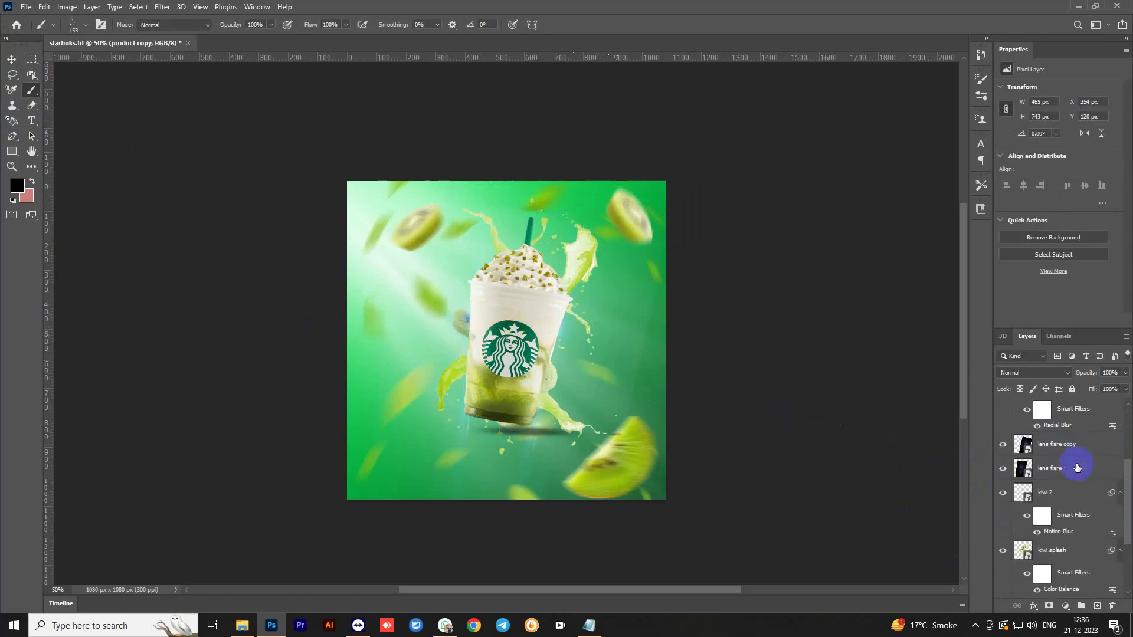
pyautogui.scroll(-3, 1075, 470)
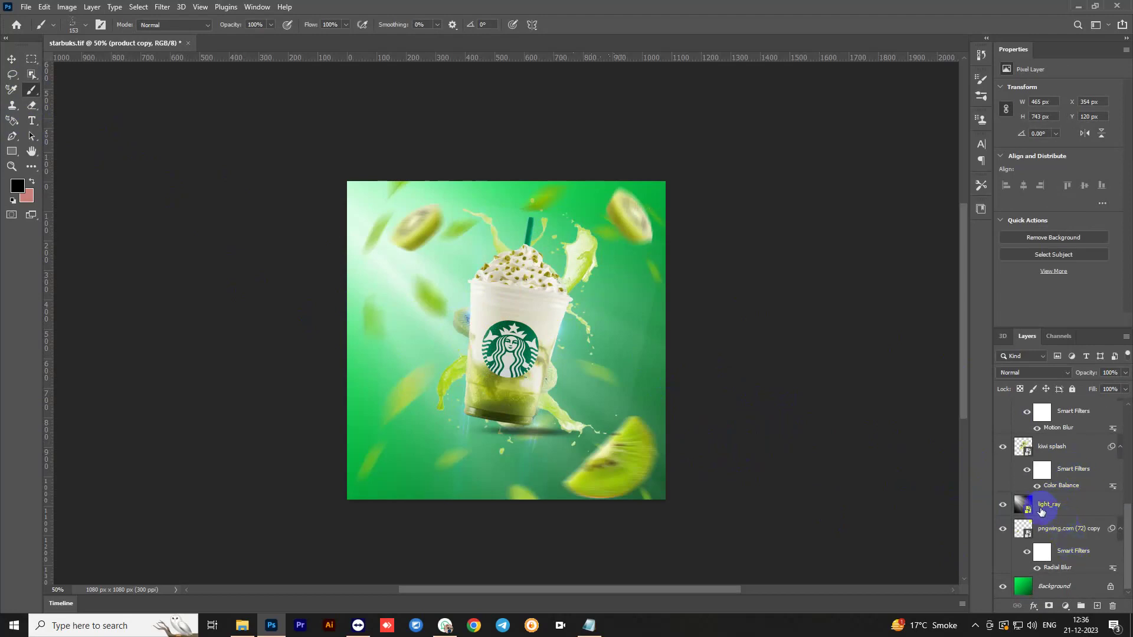
pyautogui.click(1003, 505)
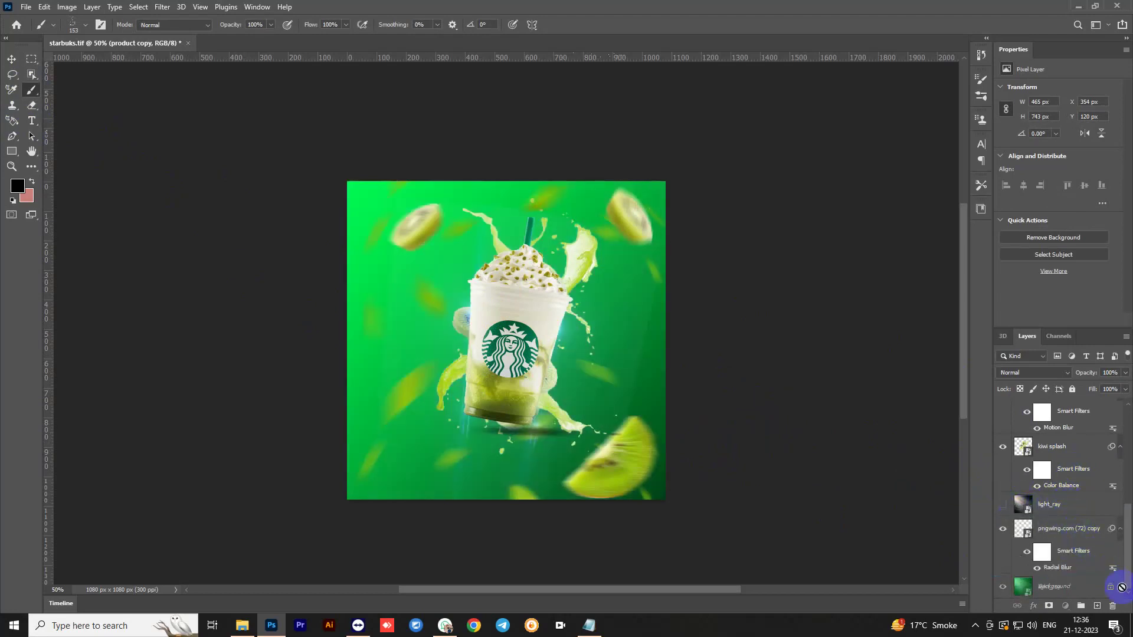
pyautogui.scroll(5, 1109, 584)
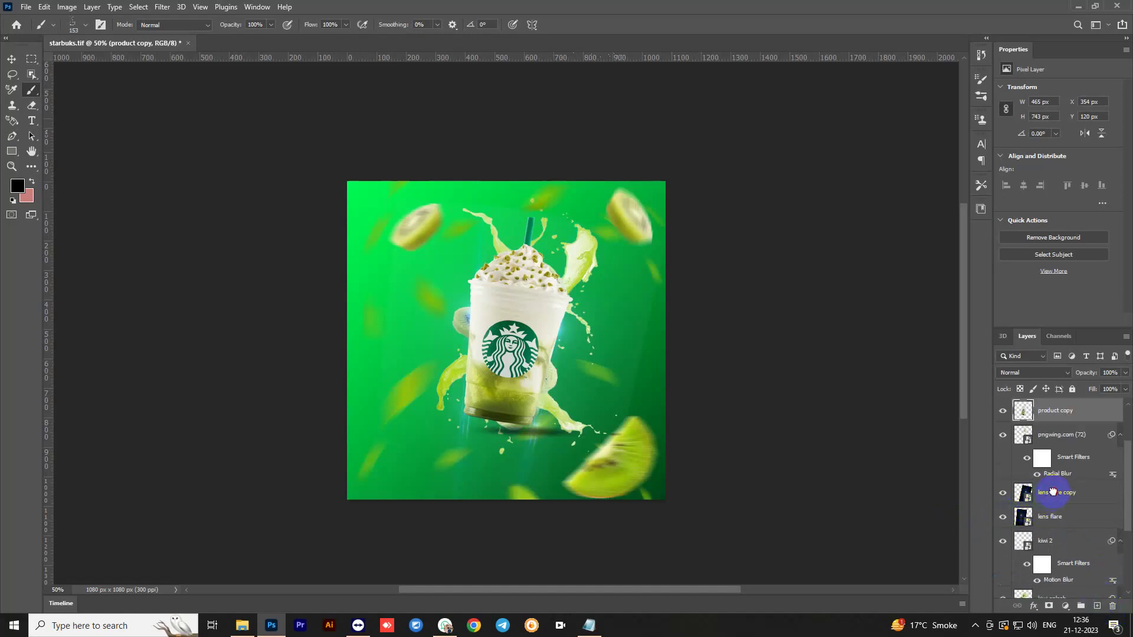
pyautogui.moveTo(1053, 493); pyautogui.dragTo(1111, 605)
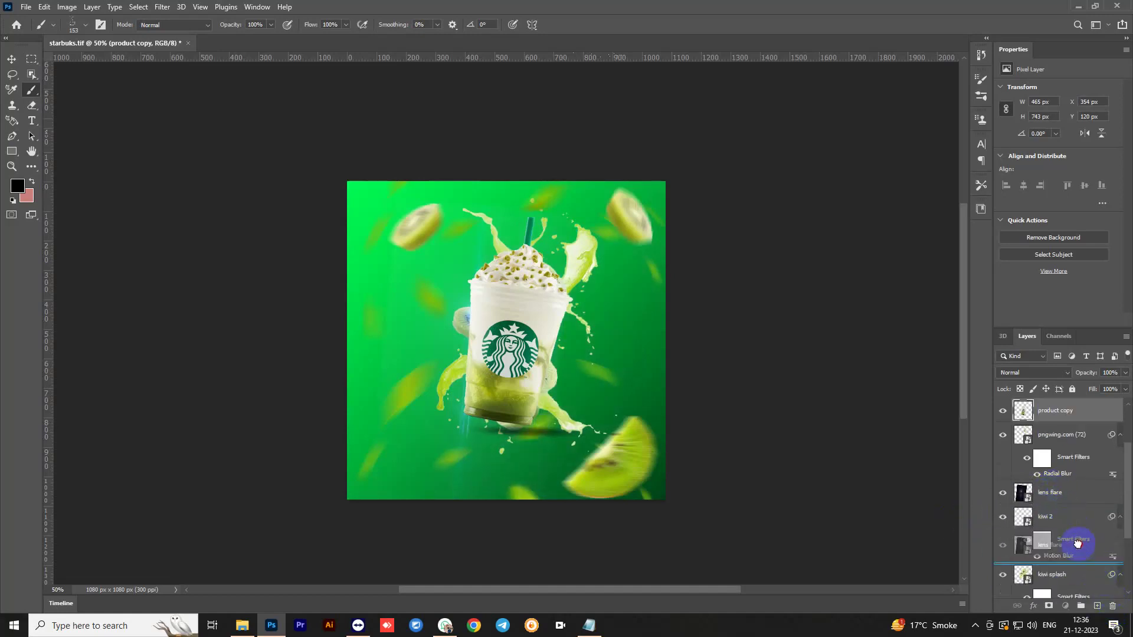
pyautogui.moveTo(1054, 495); pyautogui.dragTo(1111, 606)
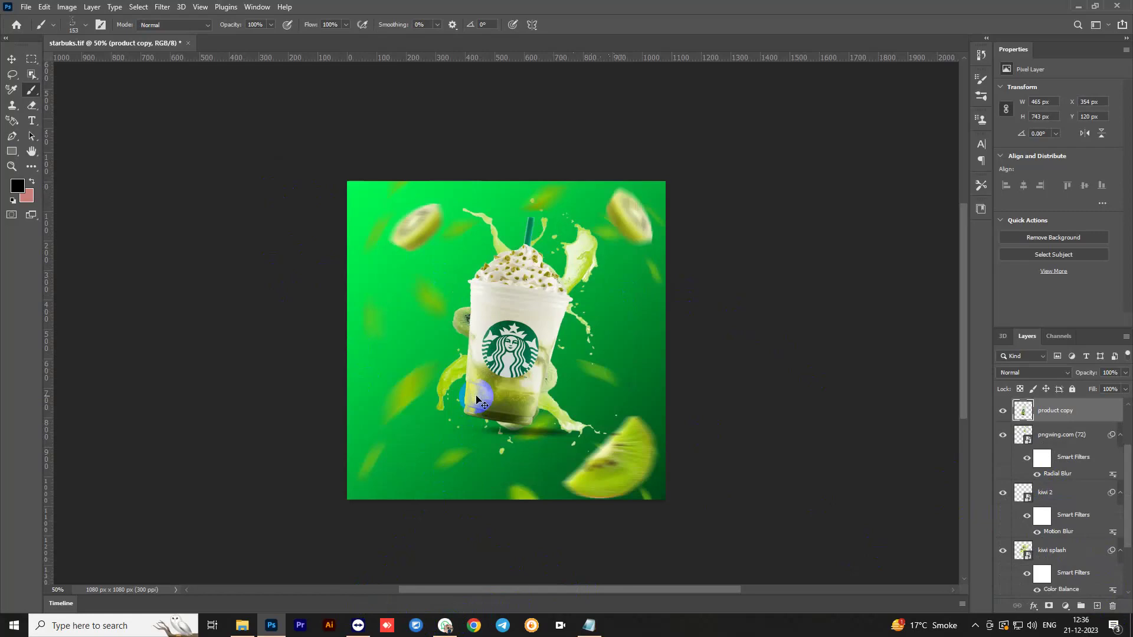
# - Save the ad over starbuks.tif as a TIFF, then minimize Photoshop
pyautogui.hotkey('ctrl', 'shift', 's')
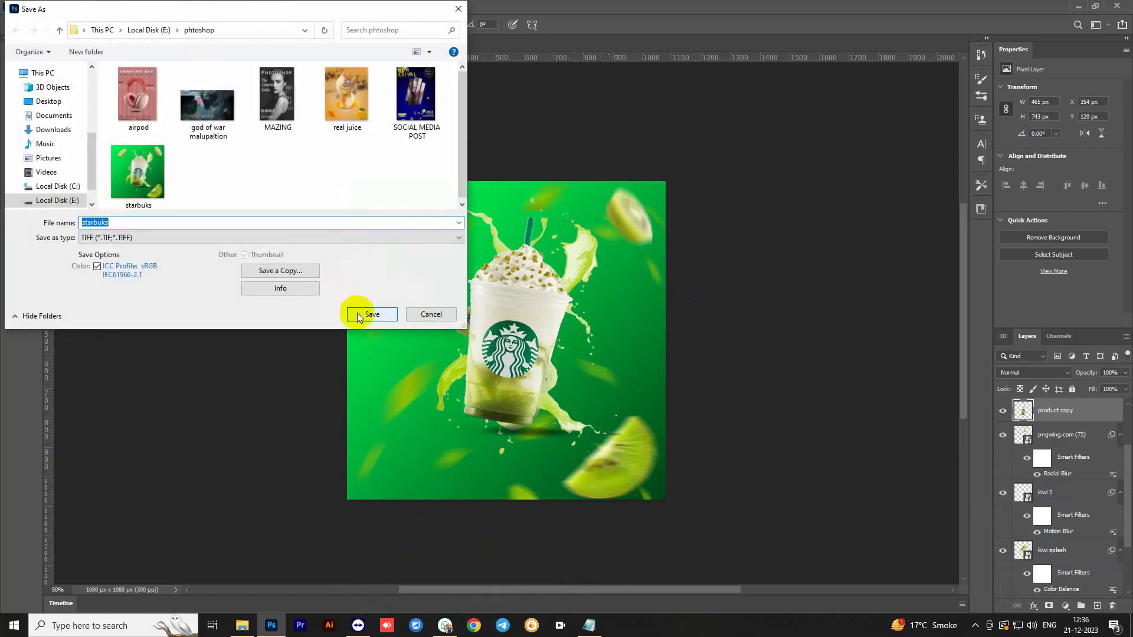
pyautogui.click(360, 316)
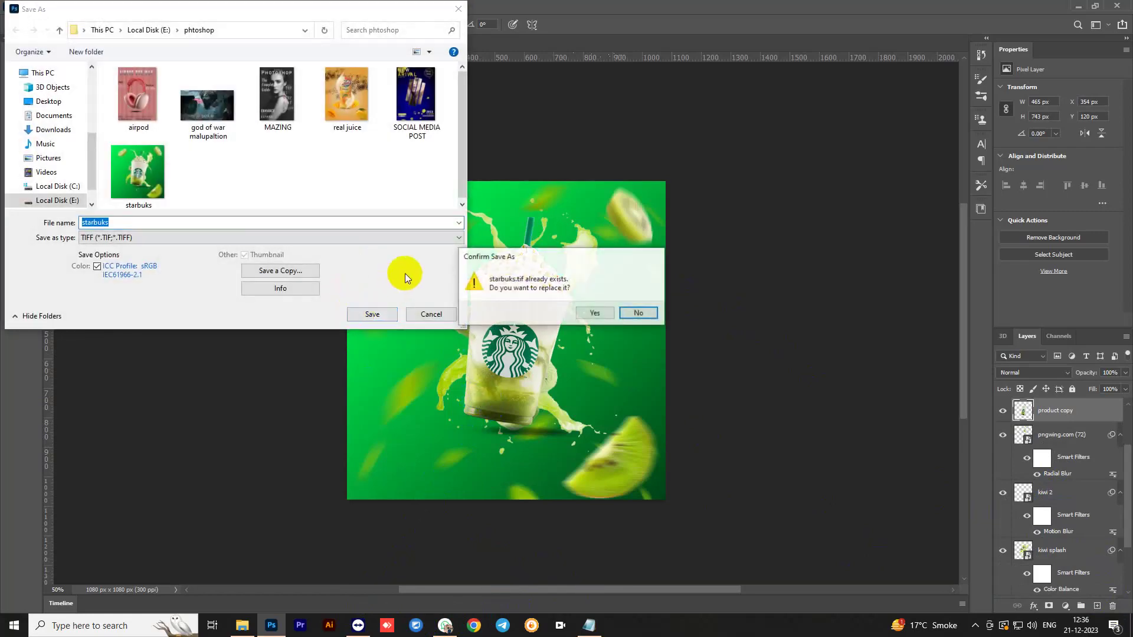
pyautogui.click(588, 313)
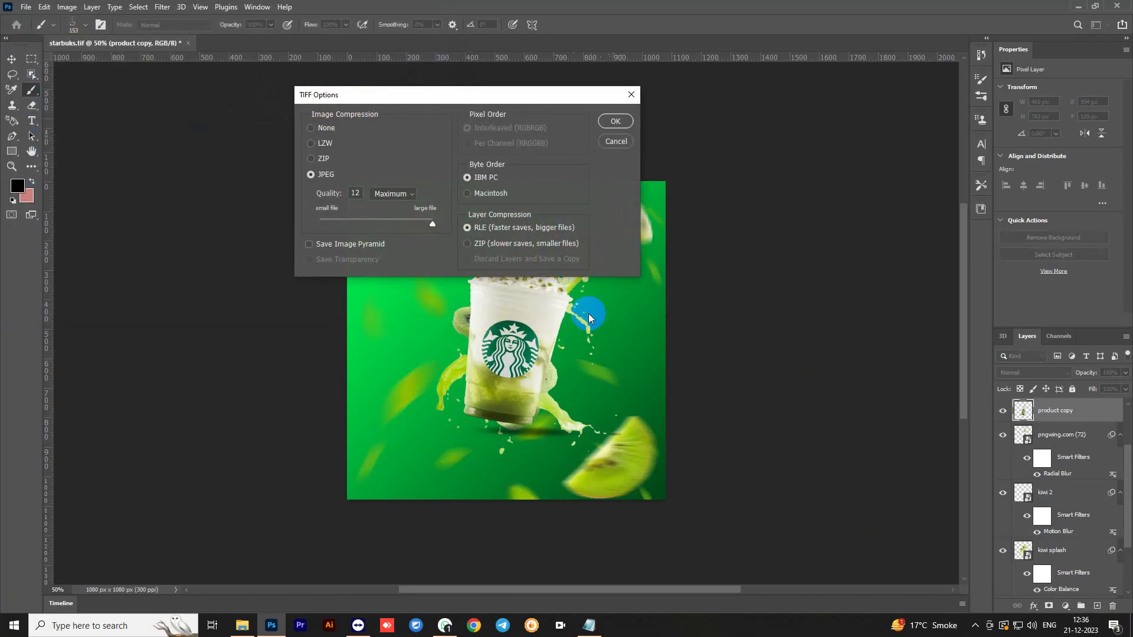
pyautogui.click(613, 121)
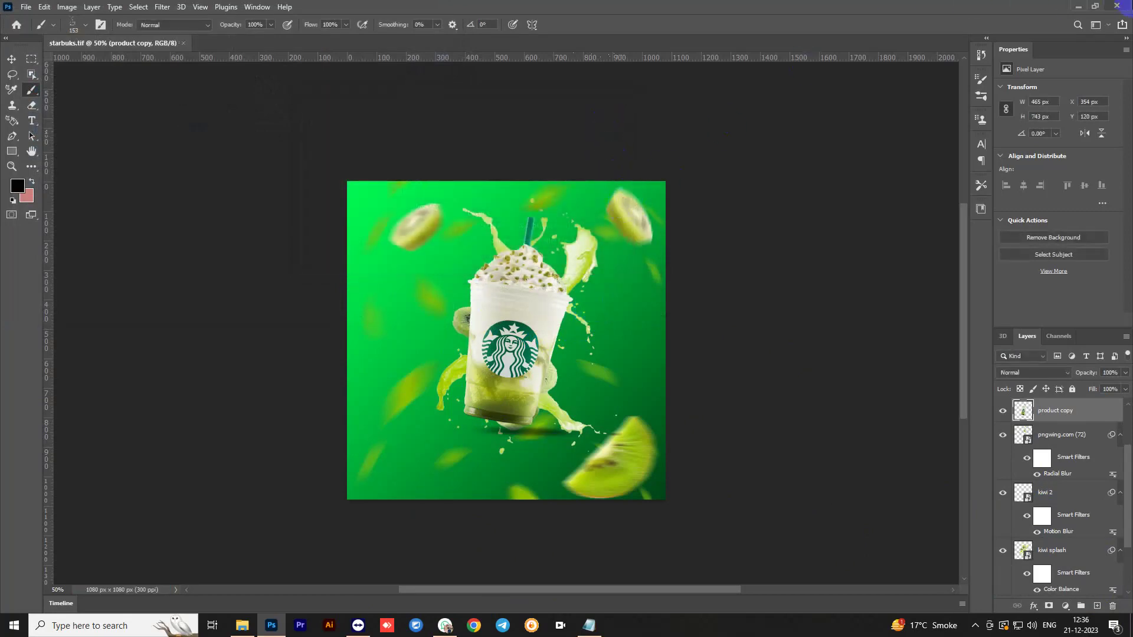
pyautogui.click(1121, 7)
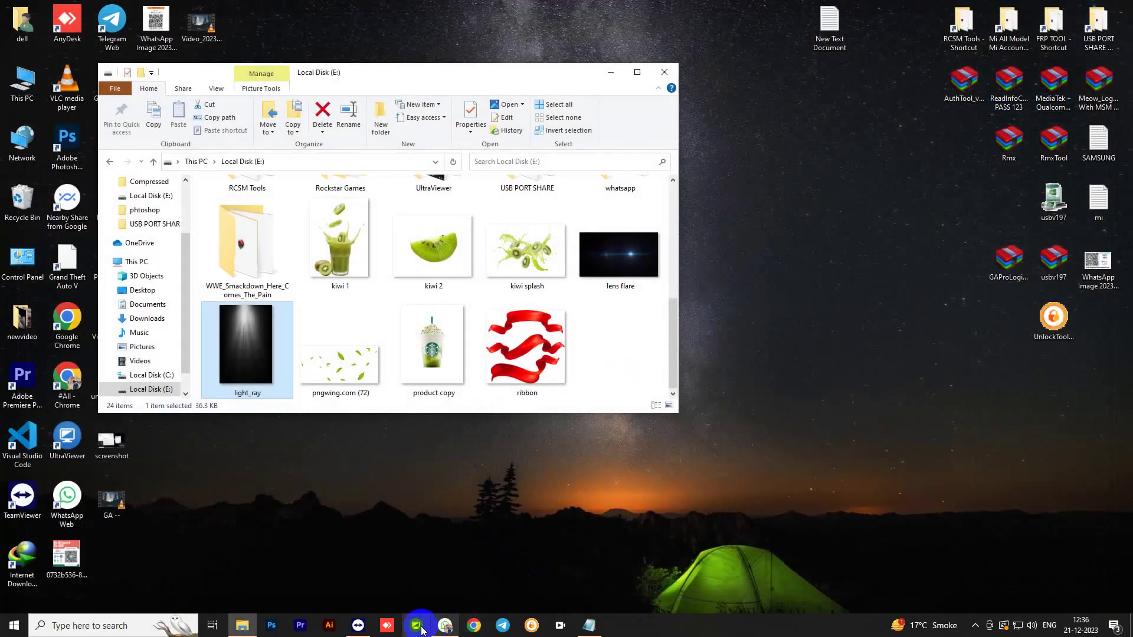